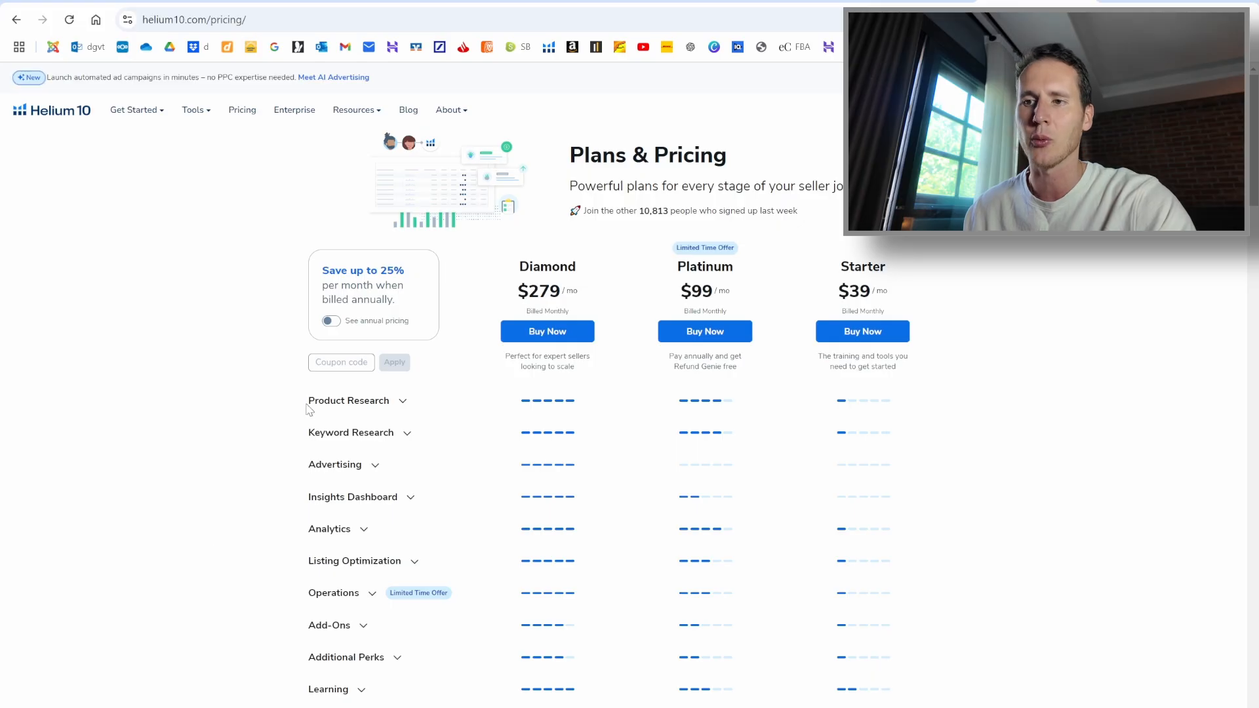
Step: Review the plan features on the pricing page and view the Helium 10 extension's Chrome Web Store listing
mouse_move(313, 404)
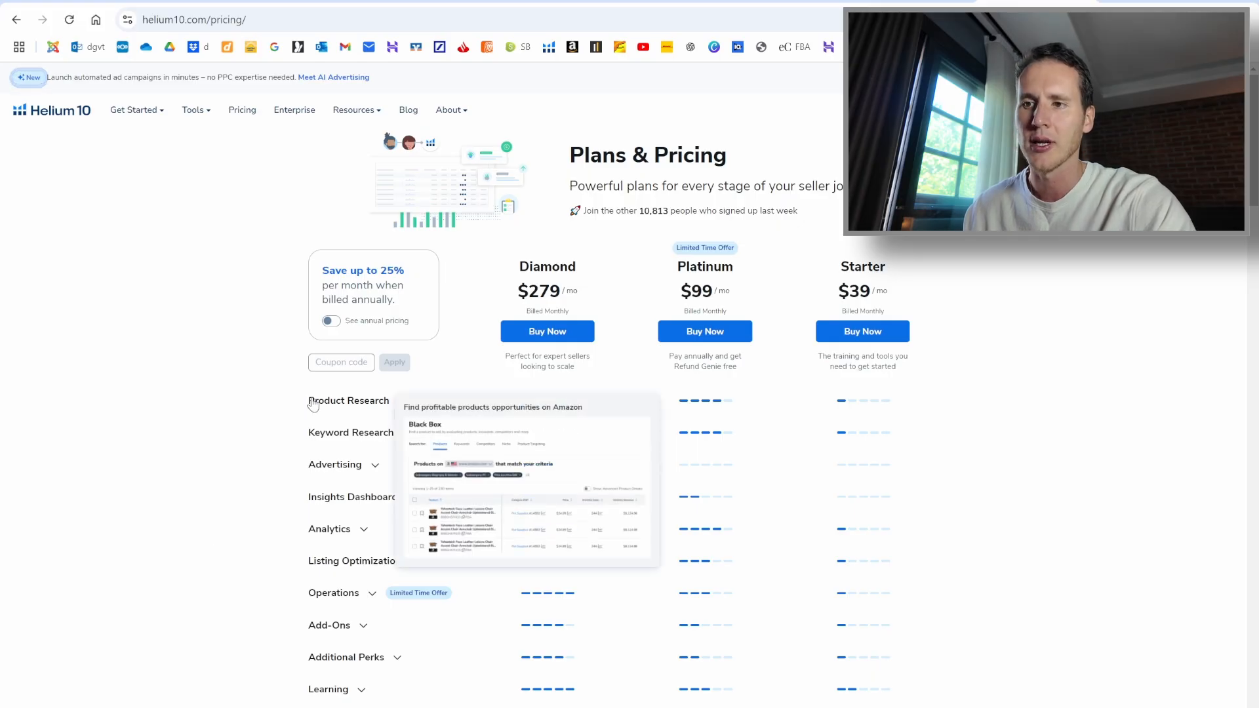
mouse_move(330, 571)
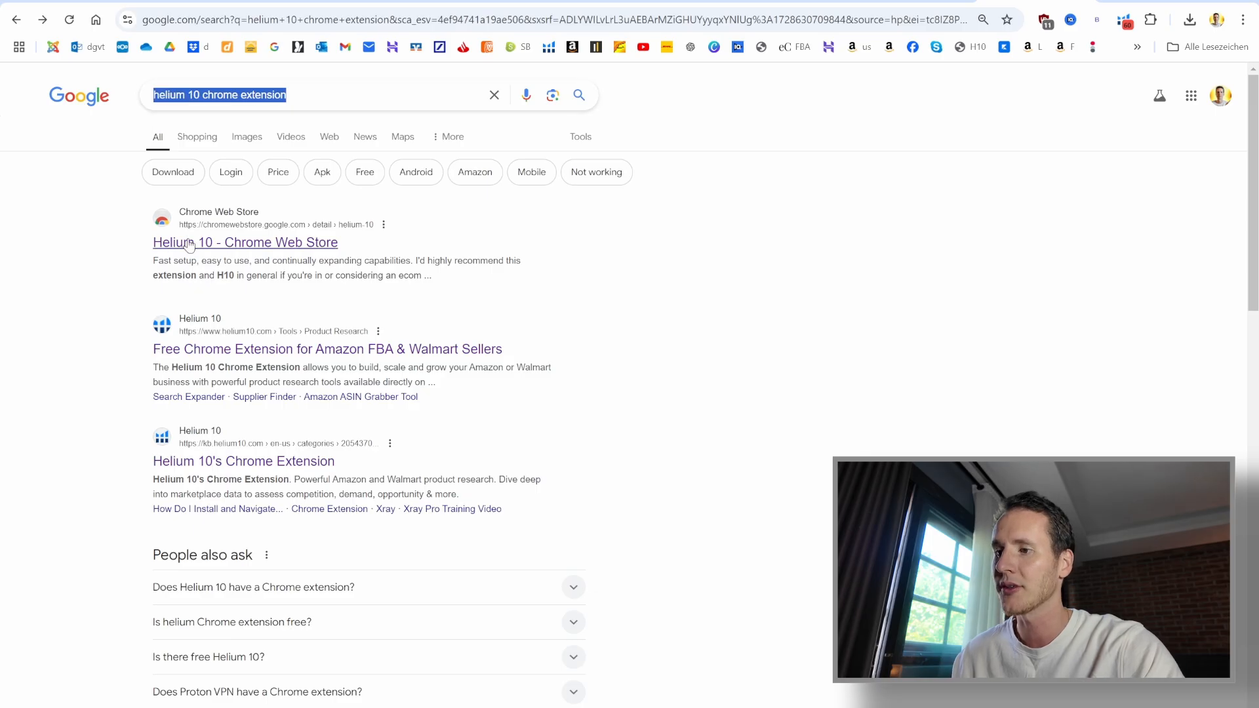
click(189, 244)
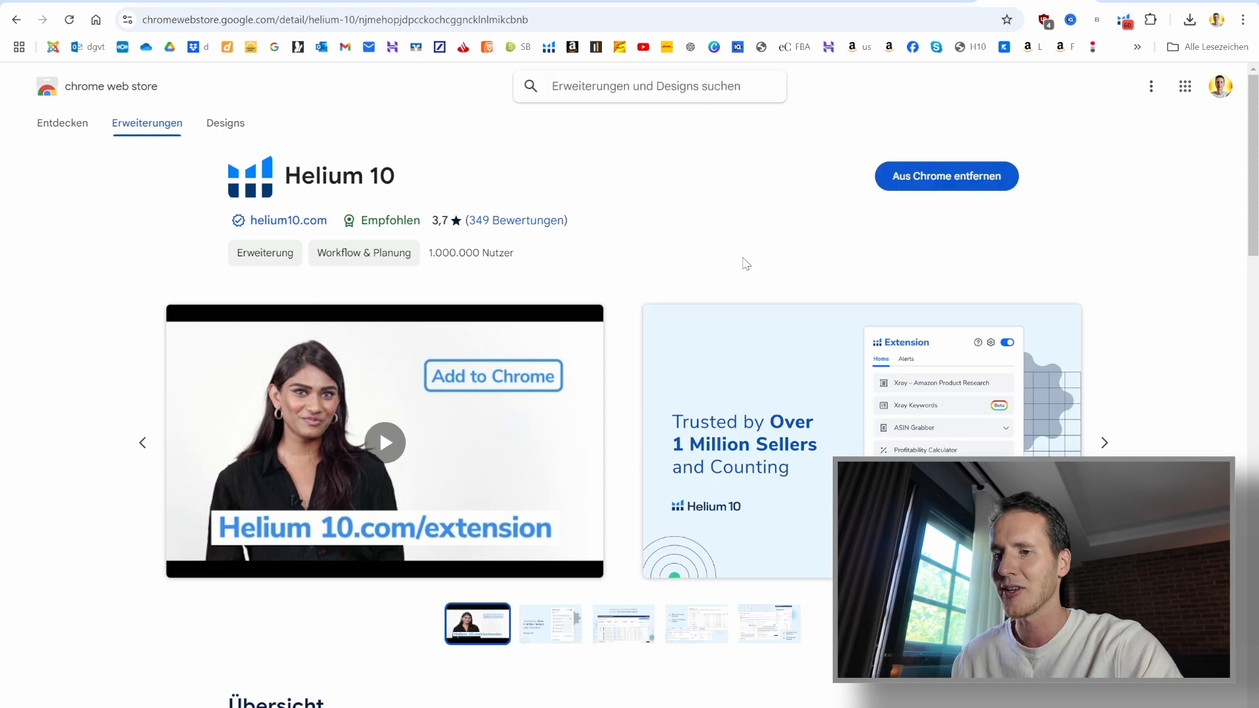
click(1151, 20)
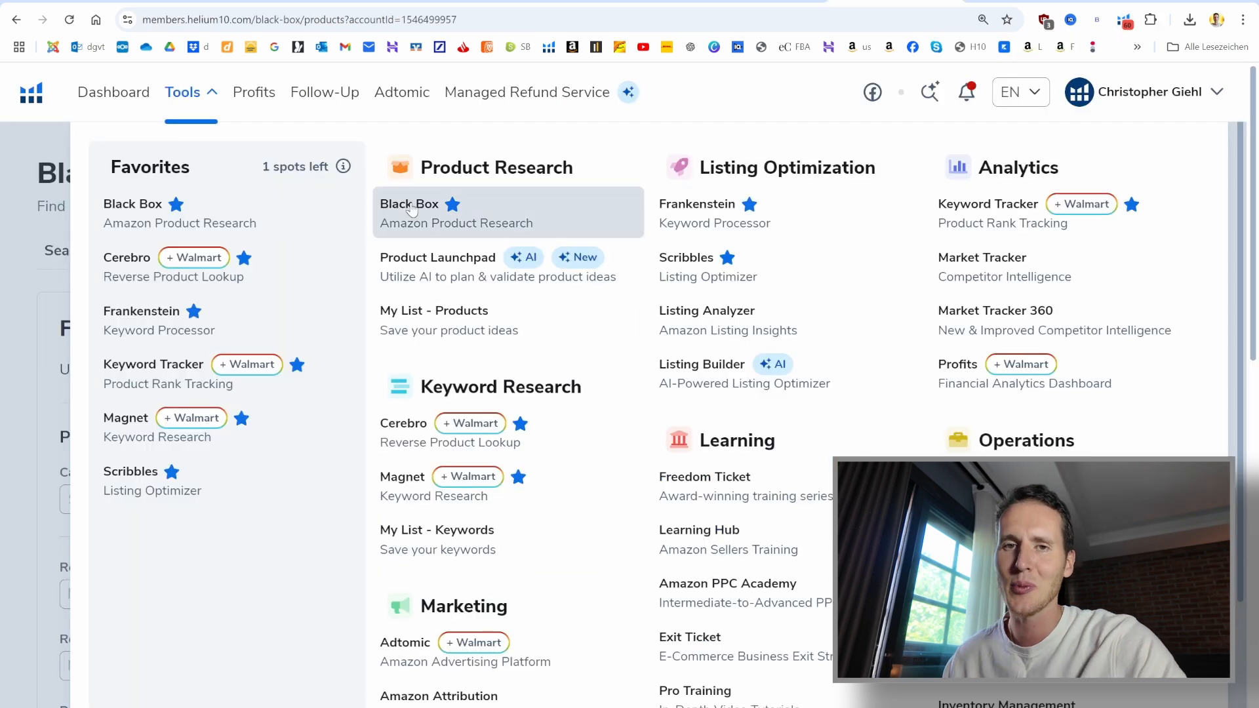
Step: Open the Black Box product research tool and switch its product search to the Advanced filters
click(411, 208)
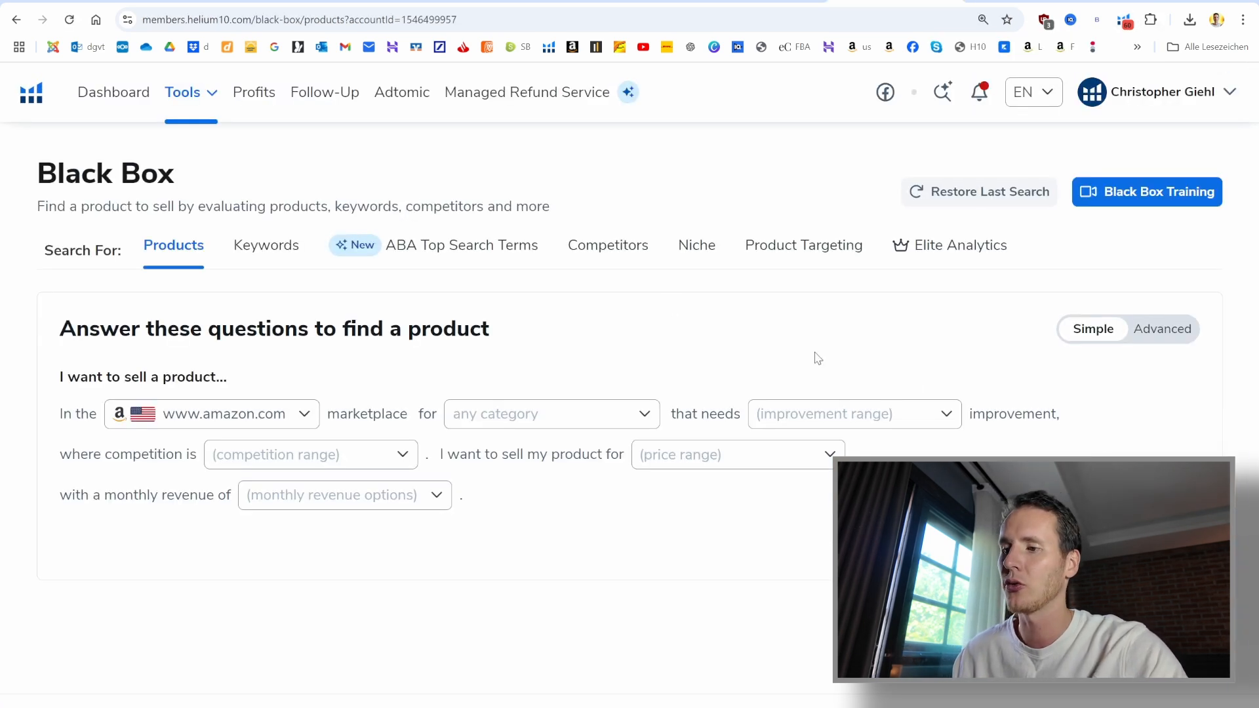
click(1162, 330)
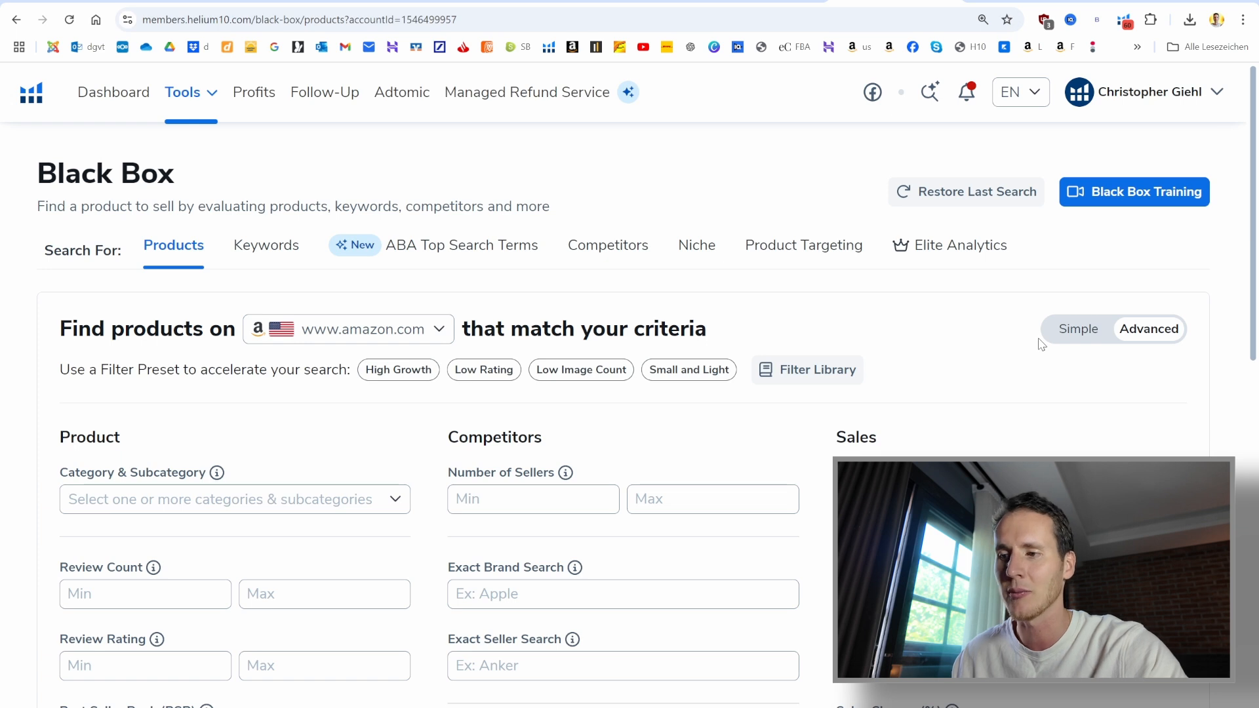
drag(1255, 125, 1254, 258)
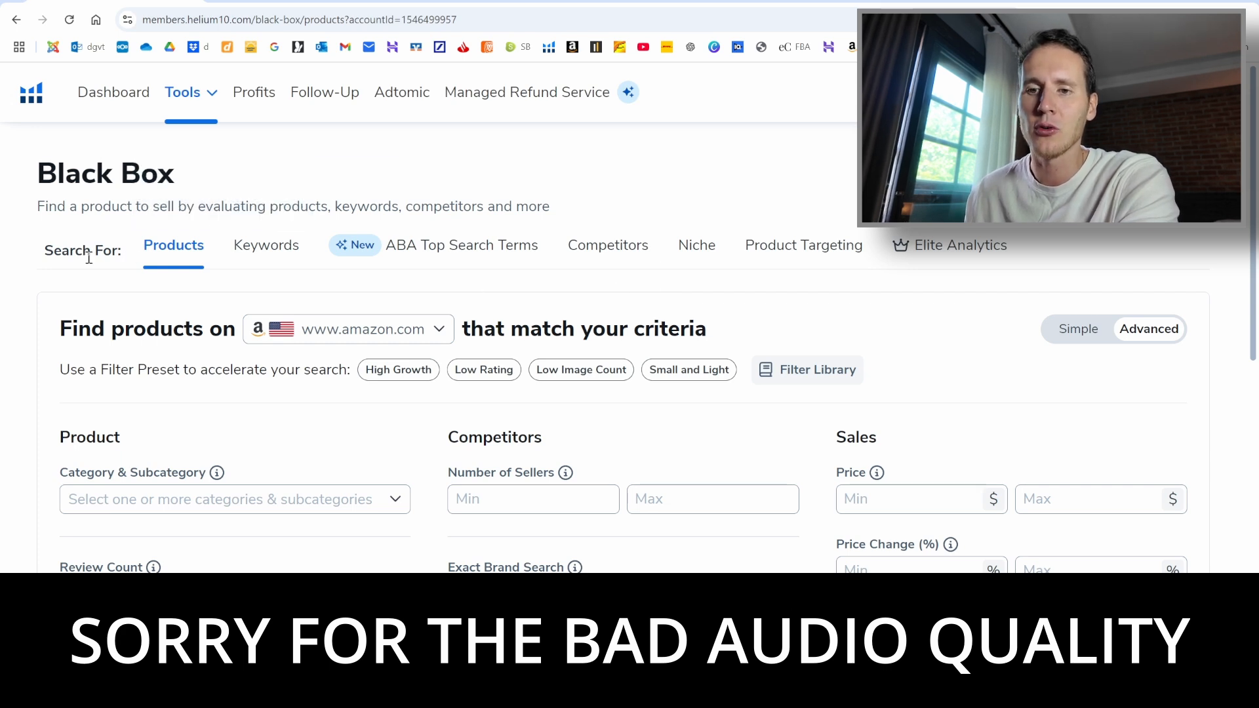
drag(45, 252, 119, 252)
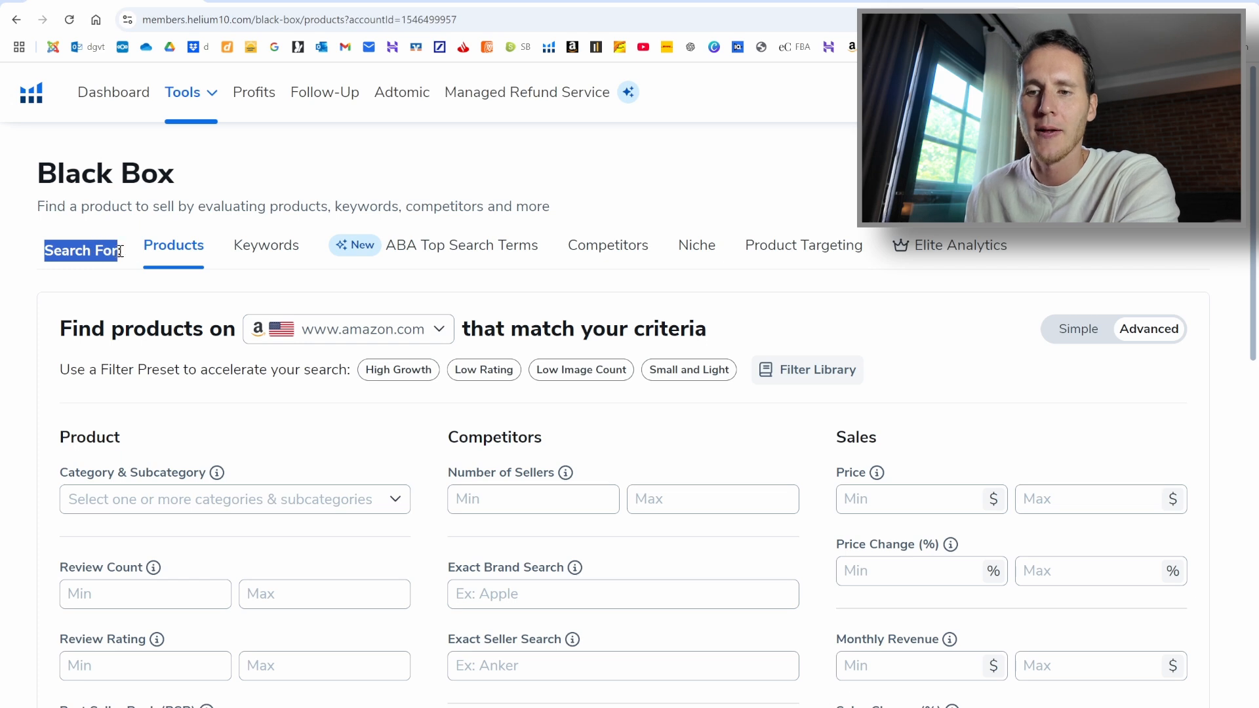
click(163, 291)
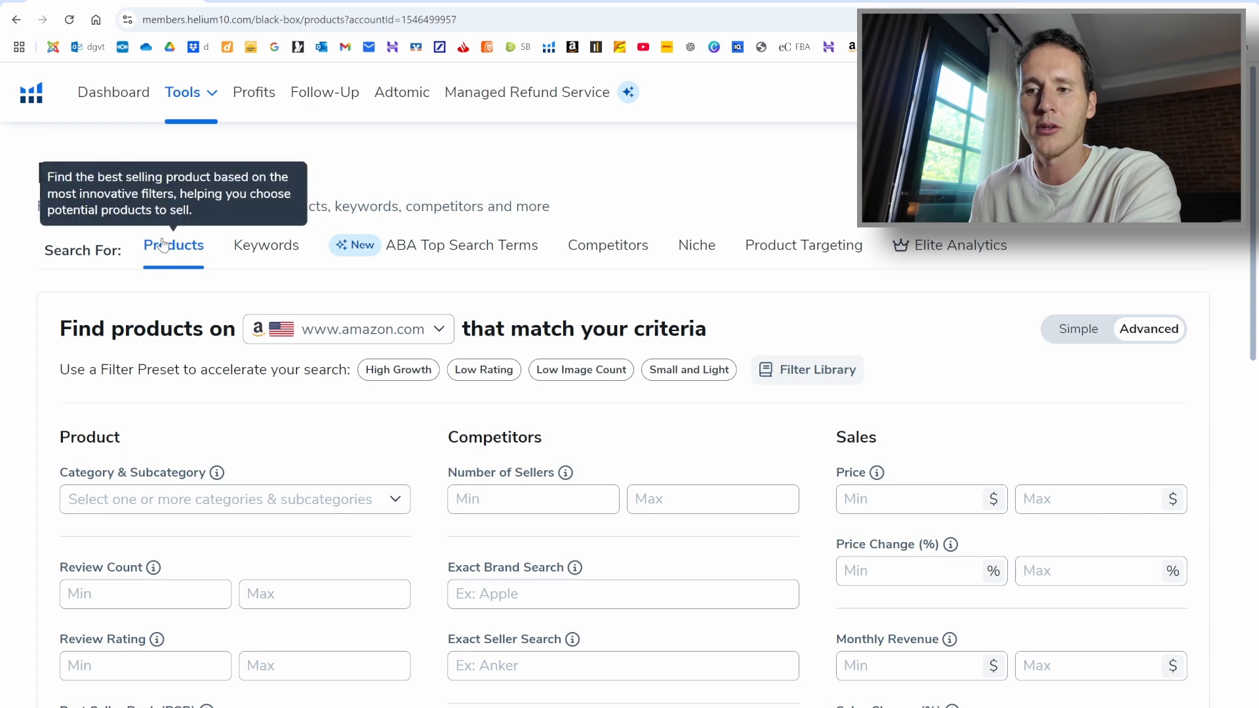
Step: Examine which Amazon marketplaces are available for the product search, keeping the current one
scroll(328, 262, down, 2)
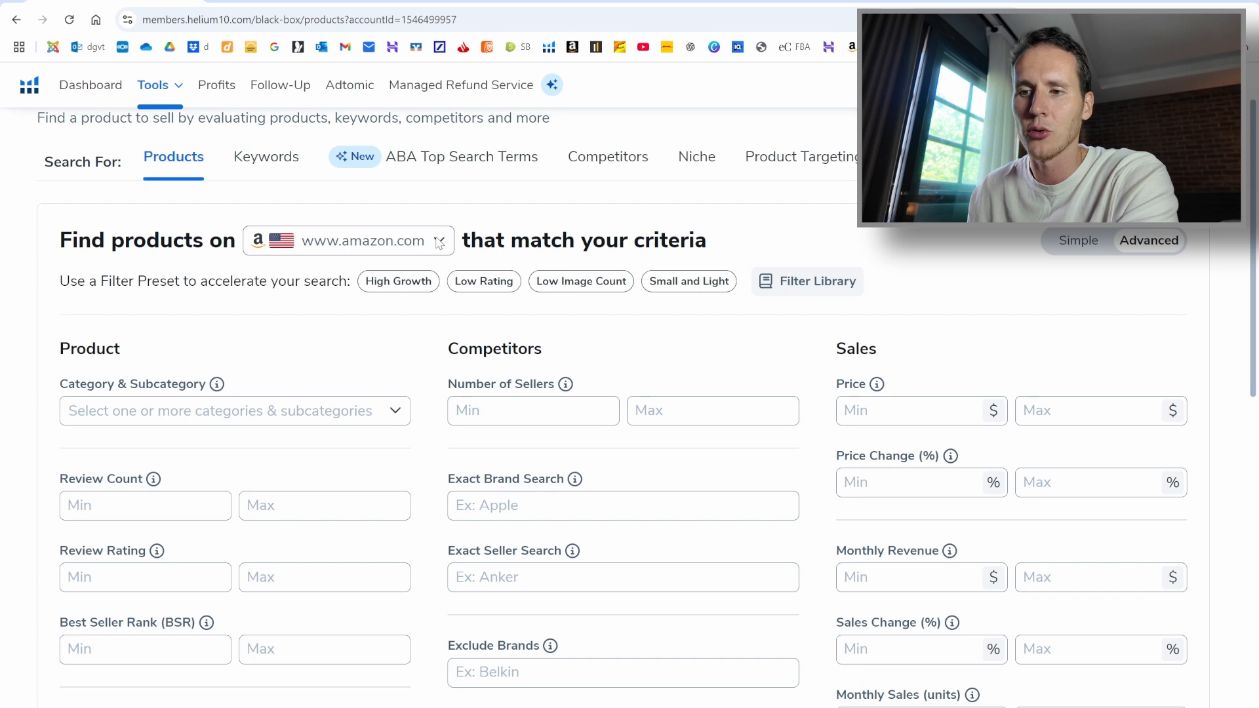
click(438, 242)
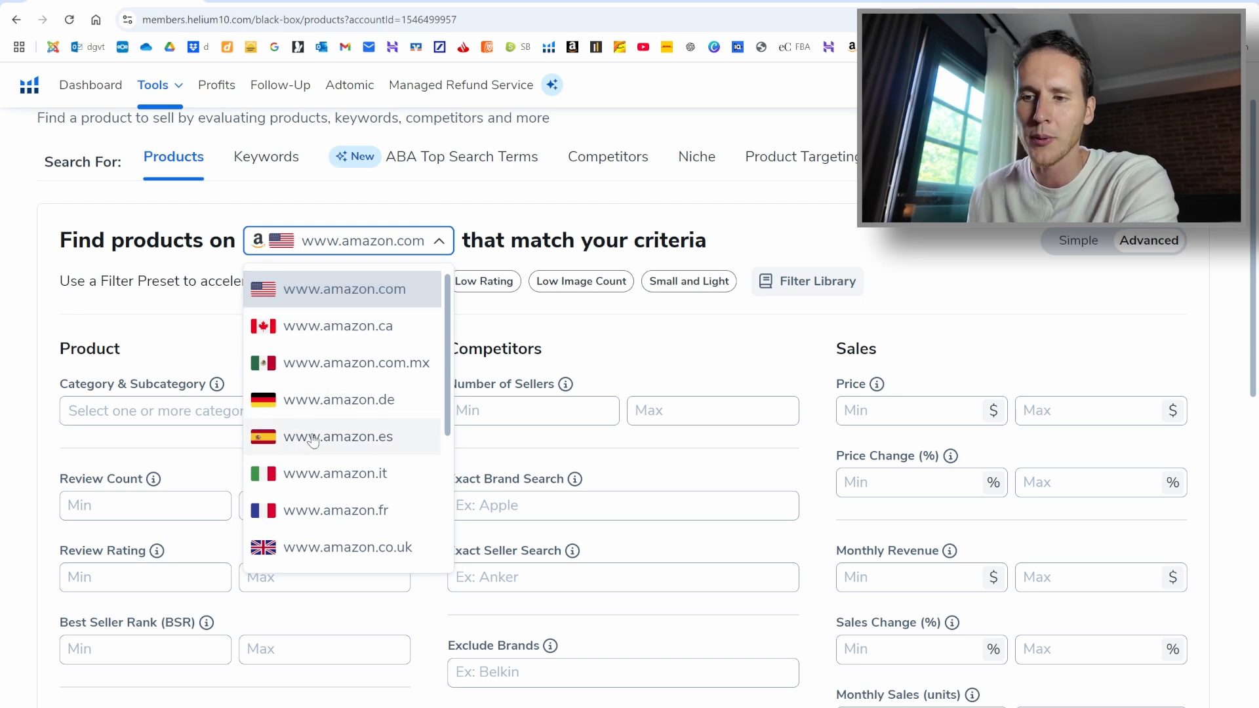
click(17, 266)
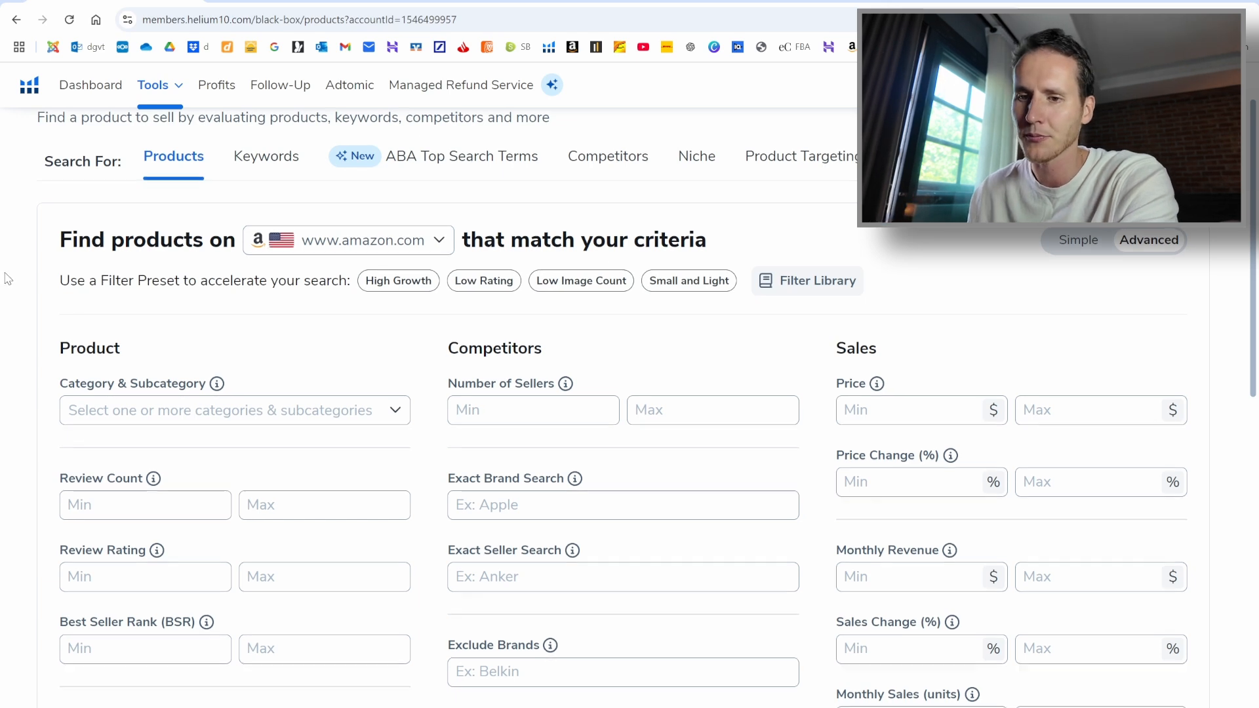
Step: Select the Arts, Crafts & Sewing and Sports & Outdoors categories for the product search
scroll(135, 276, down, 1)
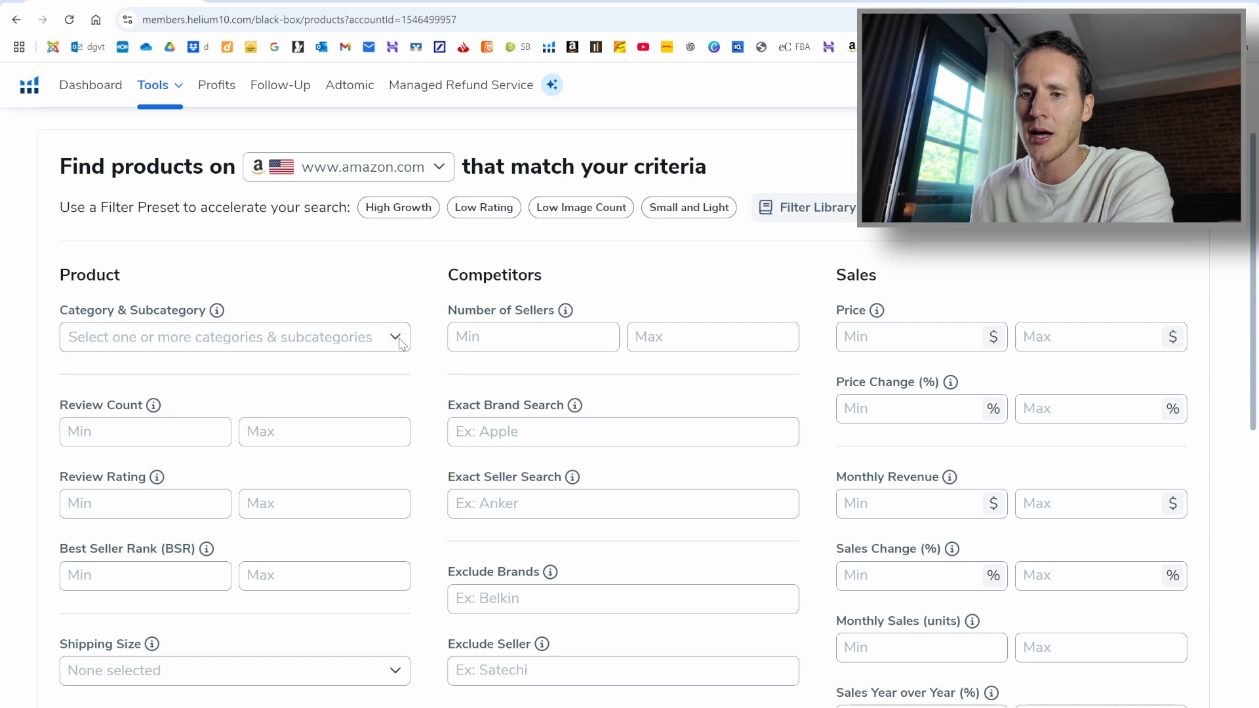
click(398, 341)
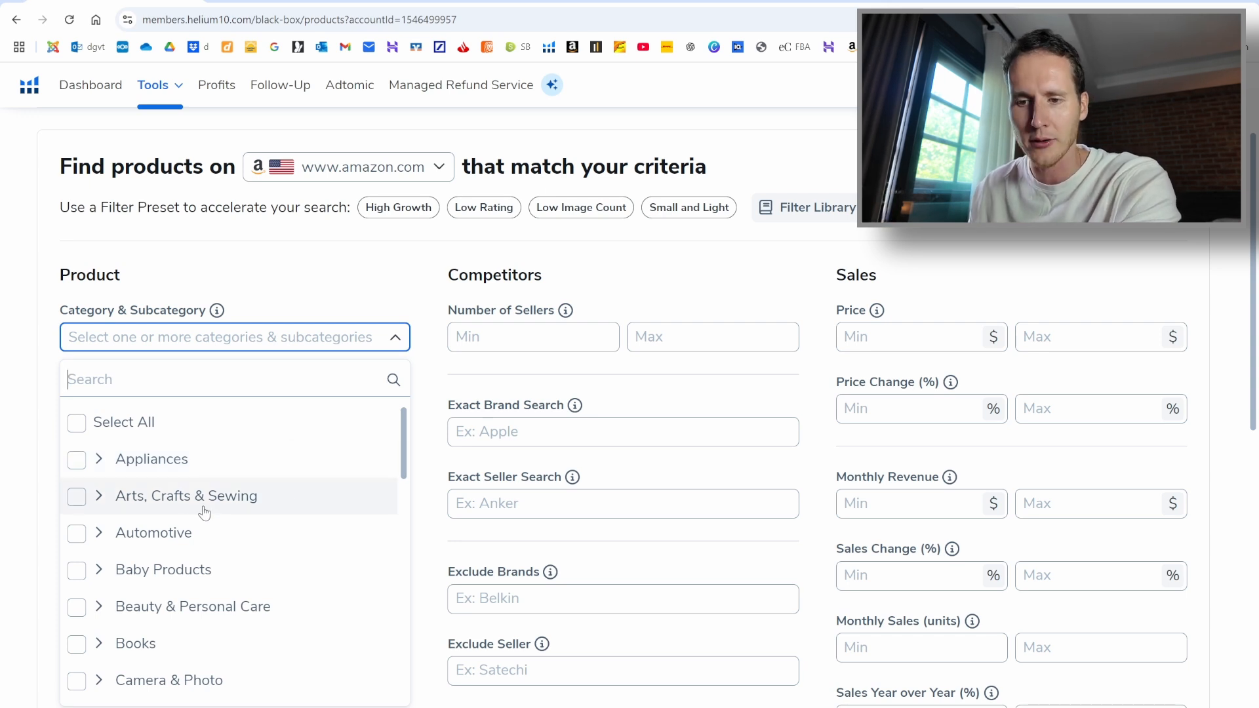
click(77, 499)
scroll(105, 518, down, 7)
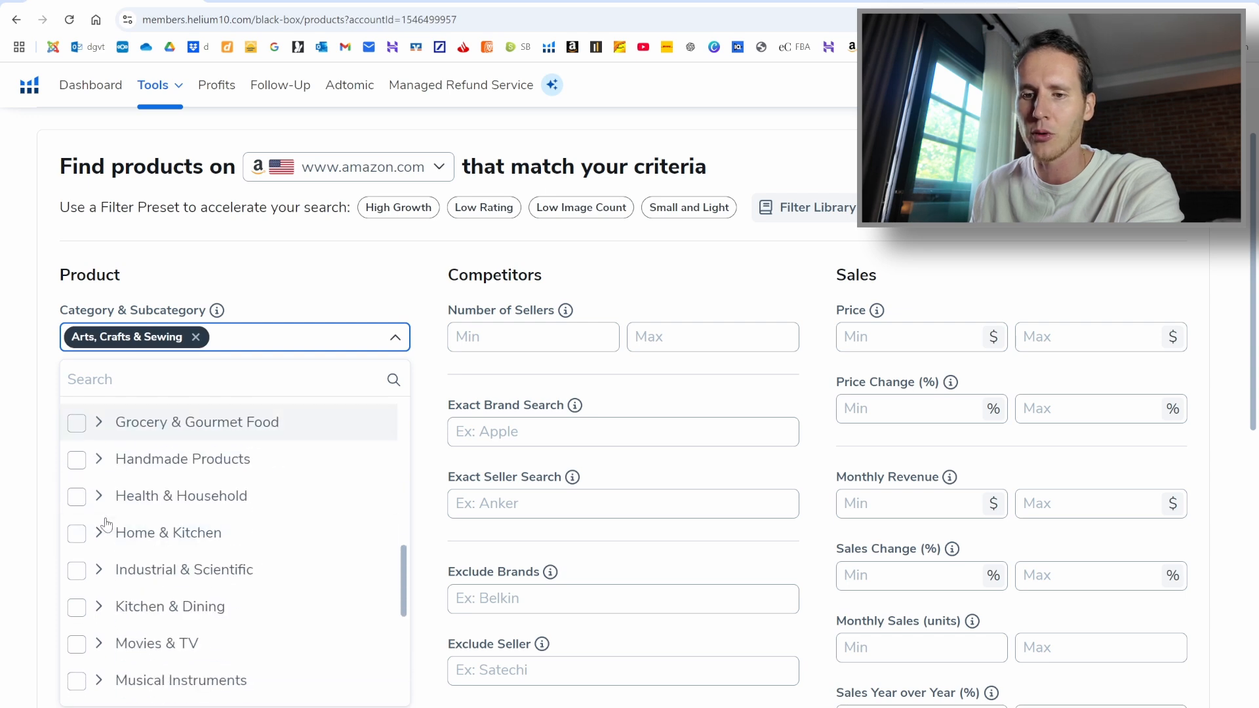
scroll(105, 525, up, 8)
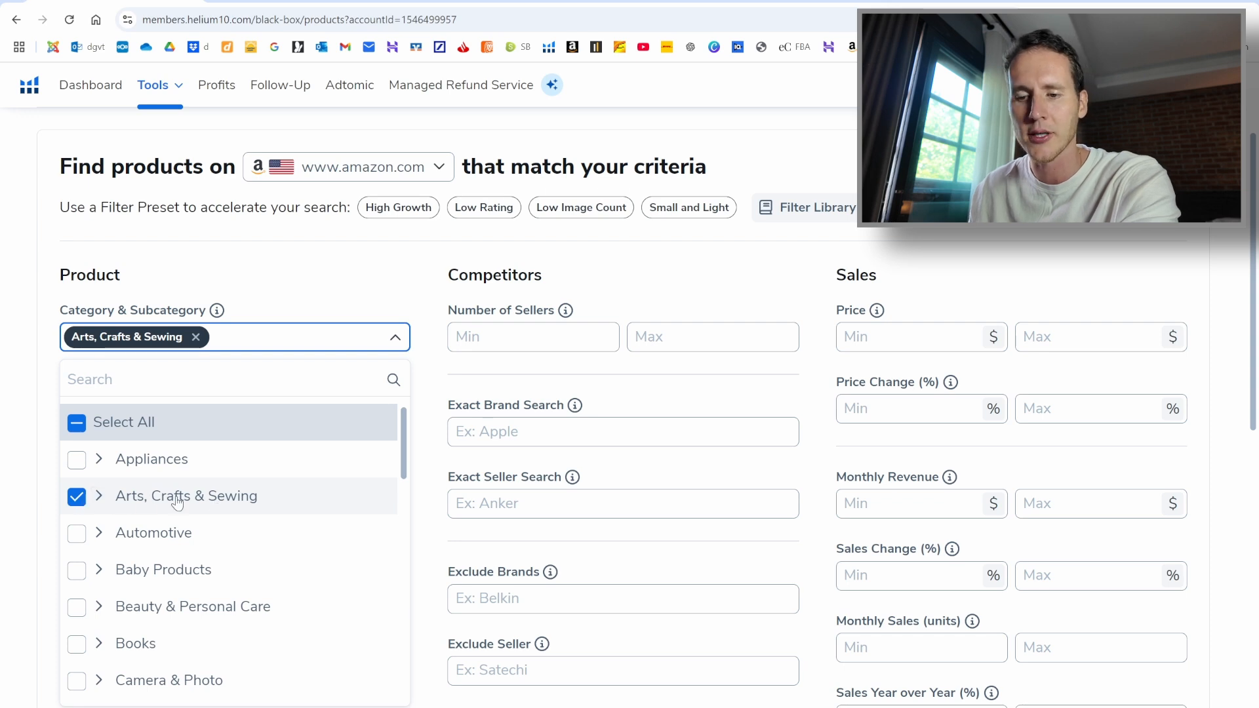
scroll(184, 498, down, 10)
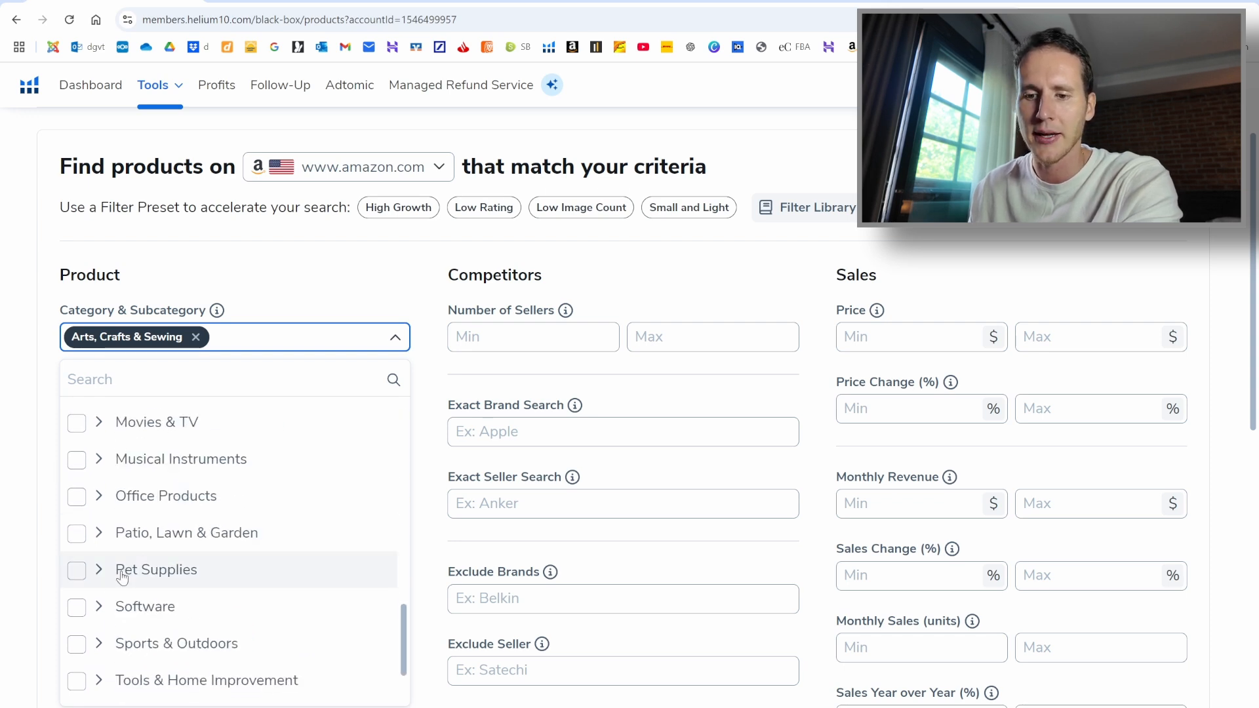
click(77, 650)
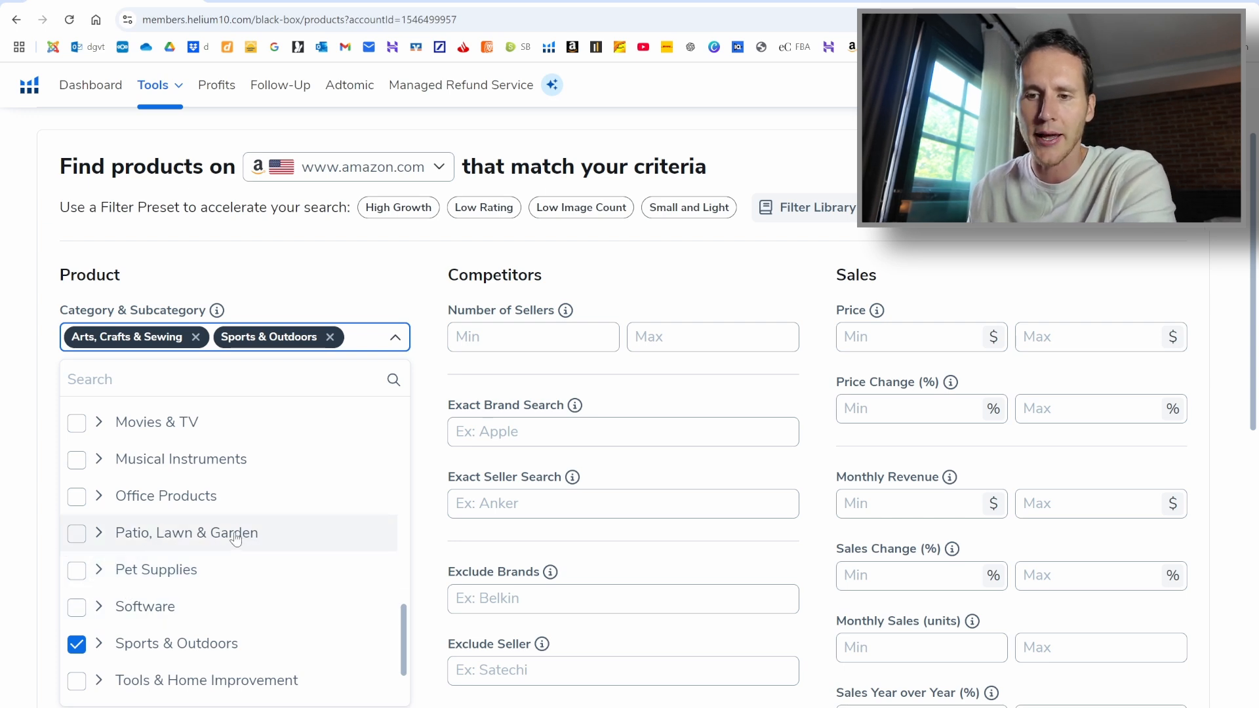
scroll(235, 538, up, 2)
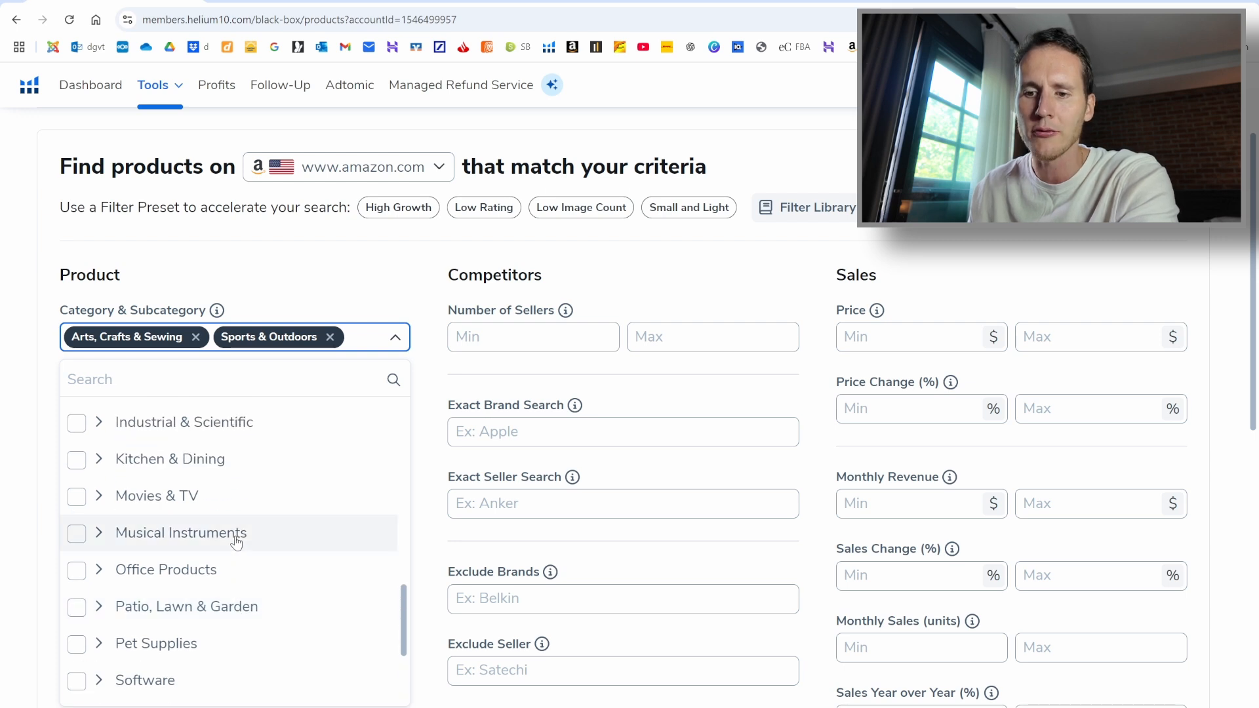
scroll(235, 542, up, 1)
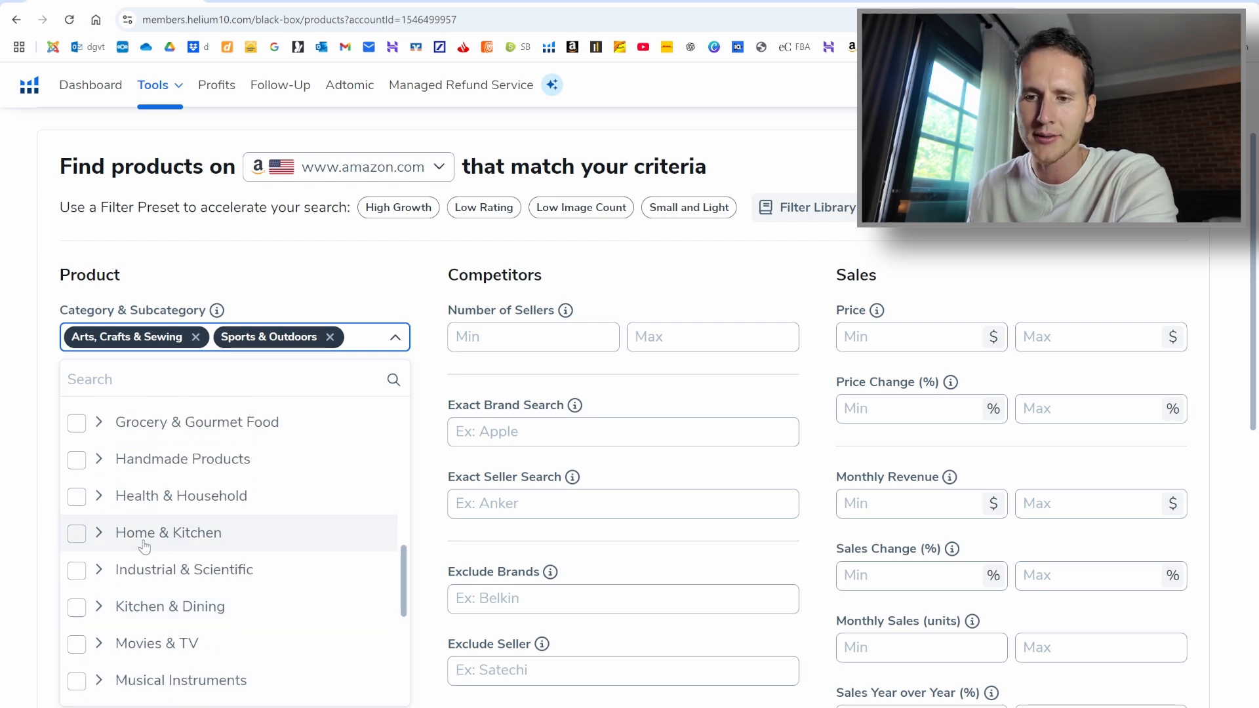
scroll(145, 546, up, 1)
scroll(144, 547, up, 2)
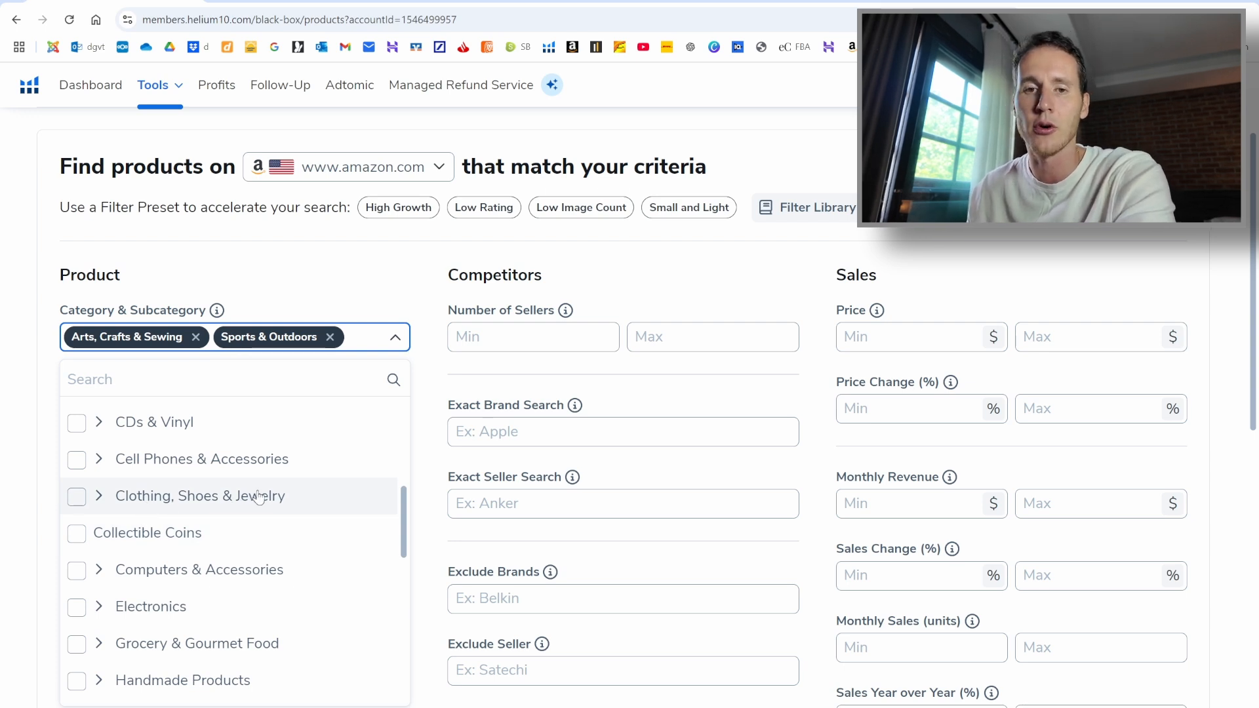
click(36, 418)
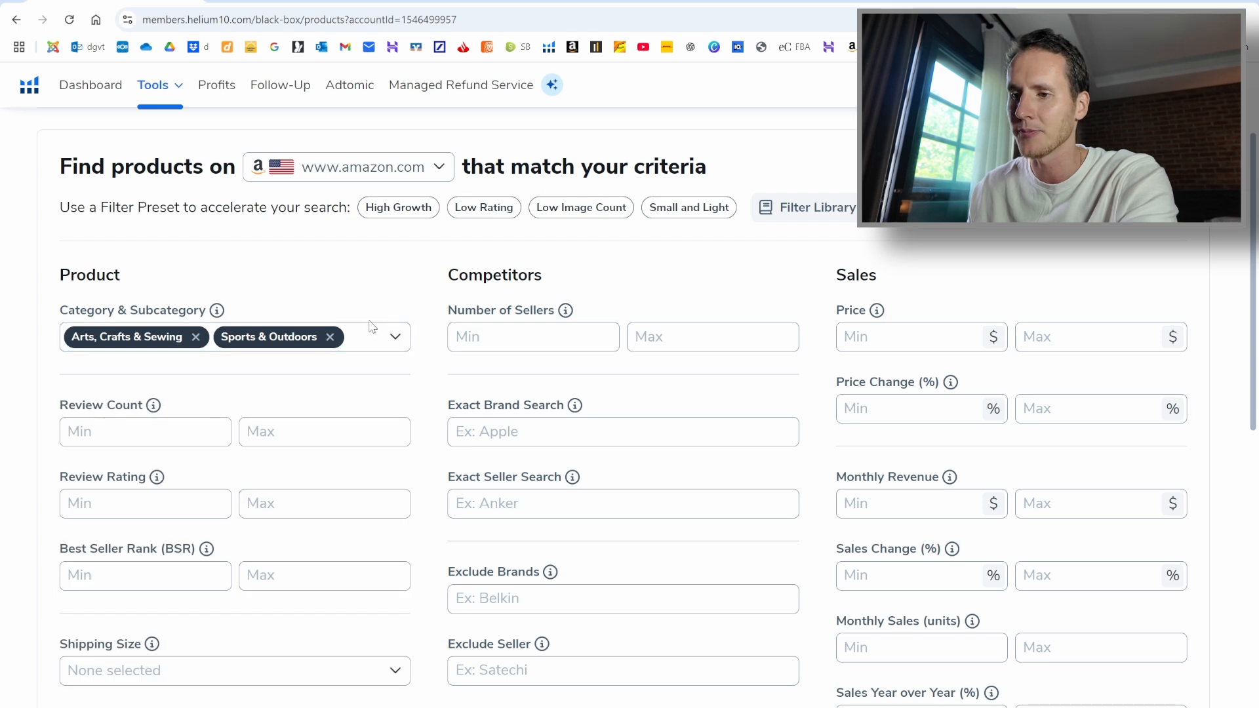
Step: Set the maximum review count to 300 and the maximum review rating to 4,3
scroll(375, 371, down, 2)
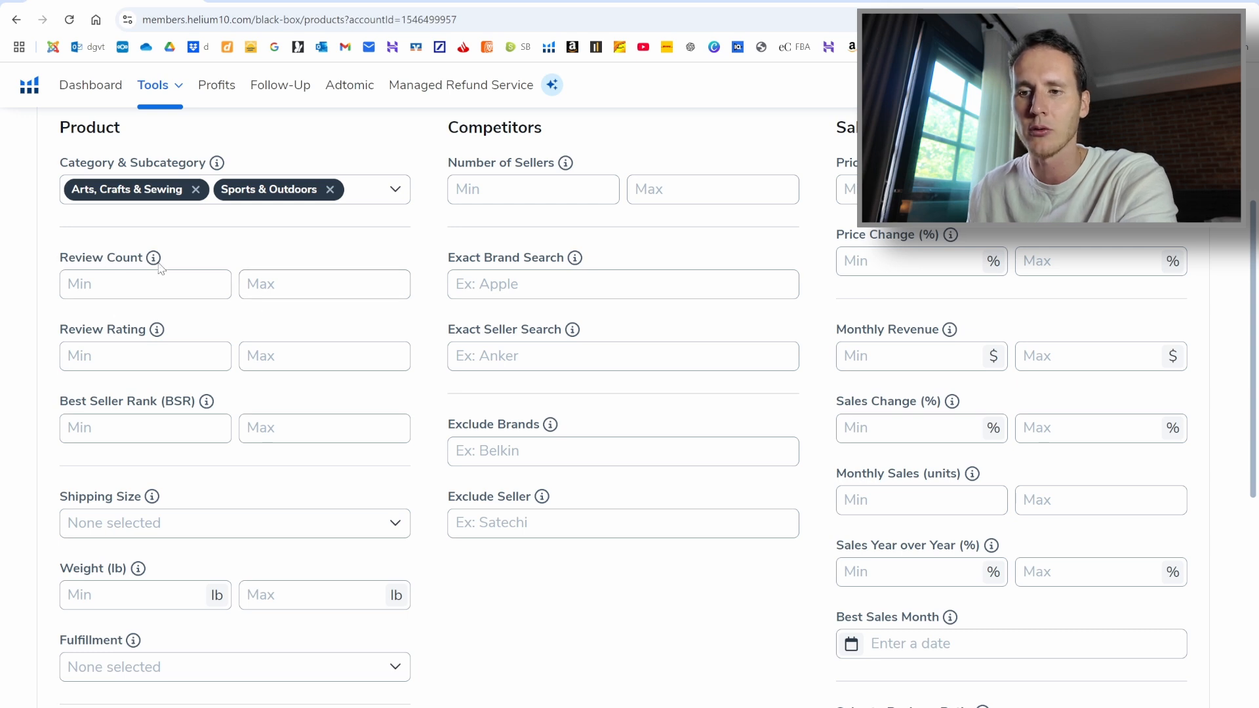
click(273, 282)
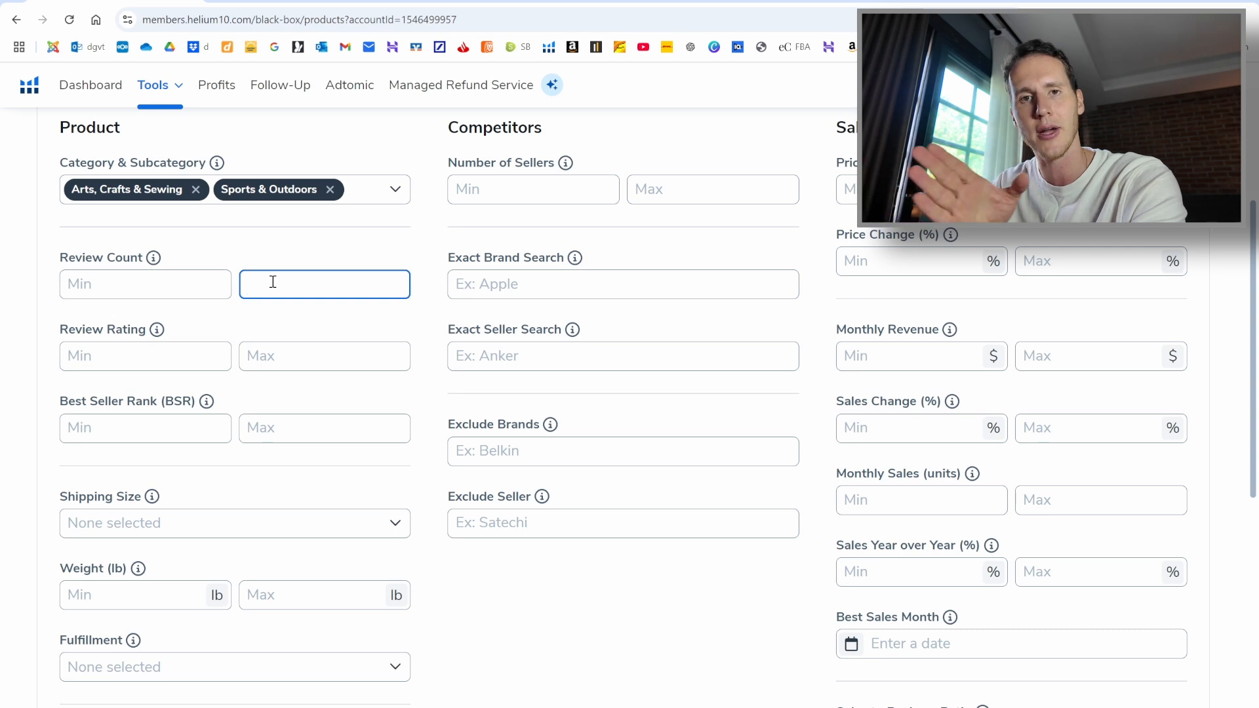
text(300)
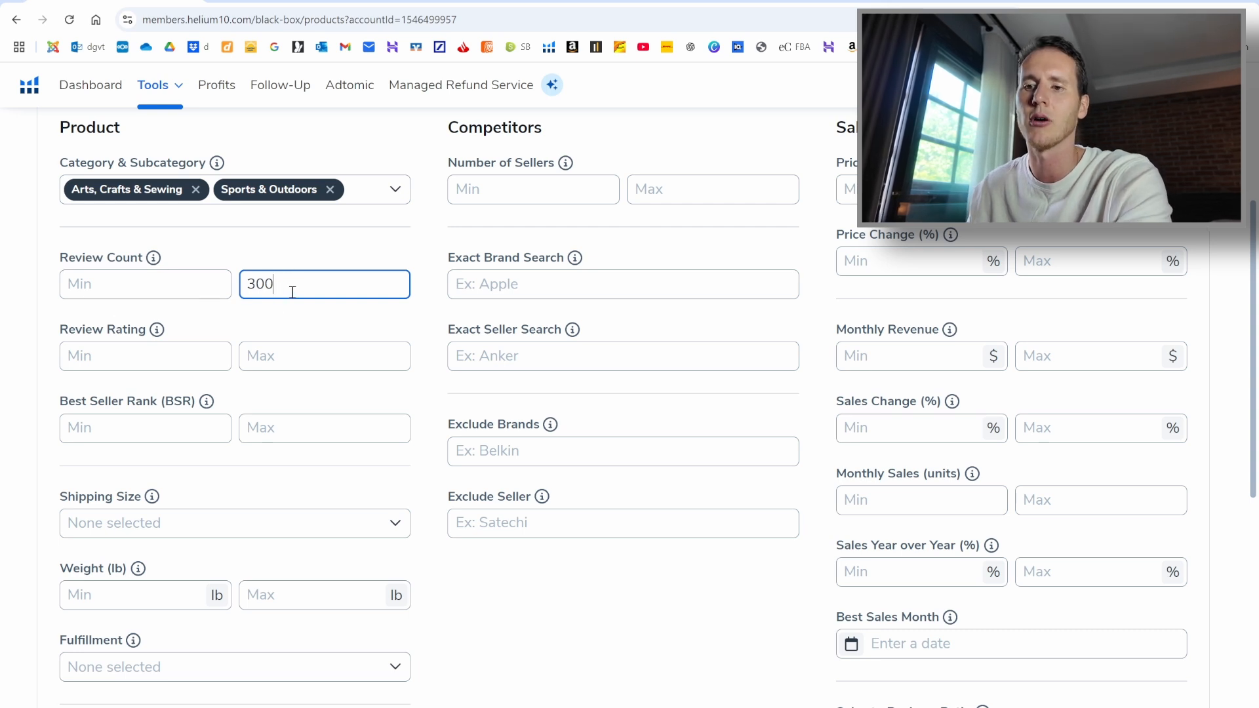
click(286, 359)
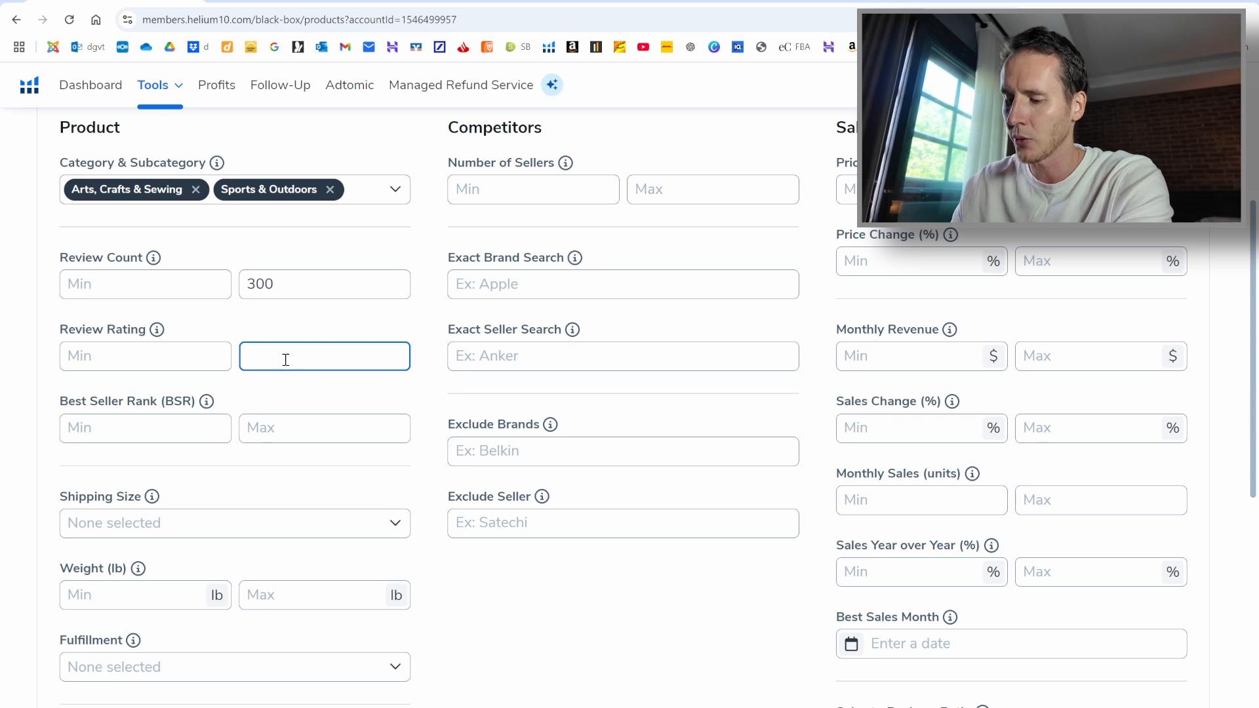
text(4,)
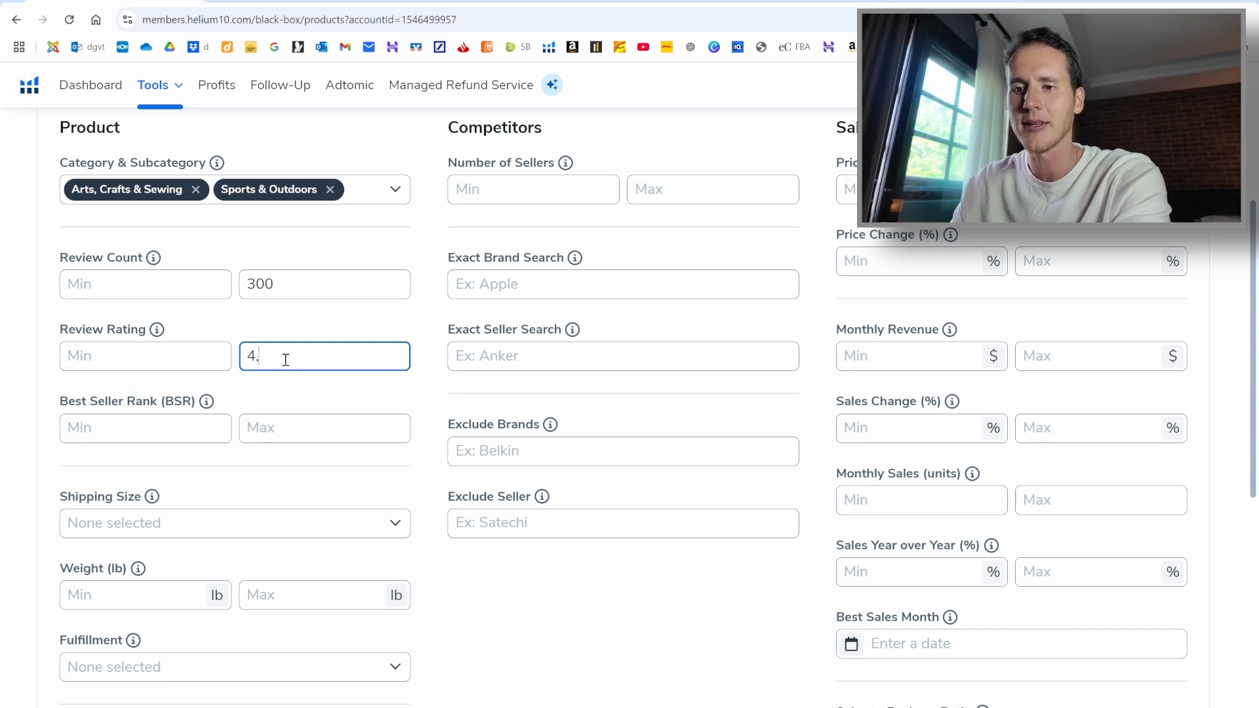
drag(75, 258, 141, 261)
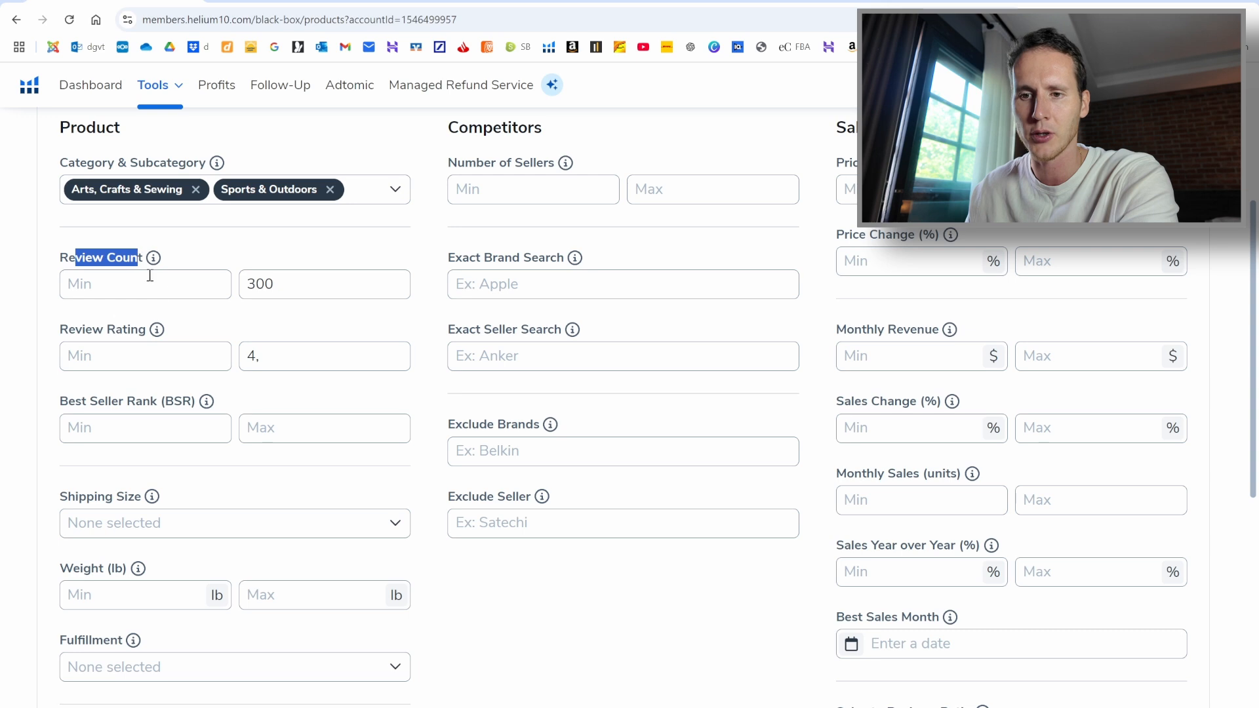
drag(76, 330, 146, 329)
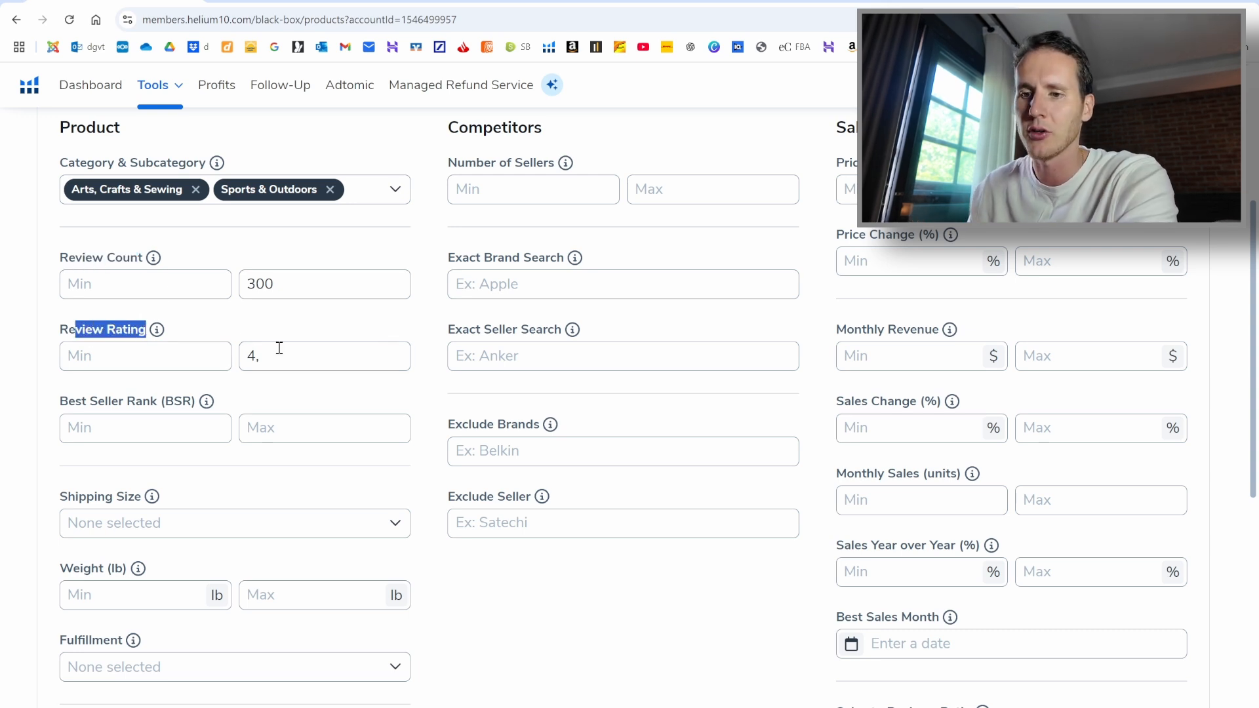
click(279, 351)
text(3)
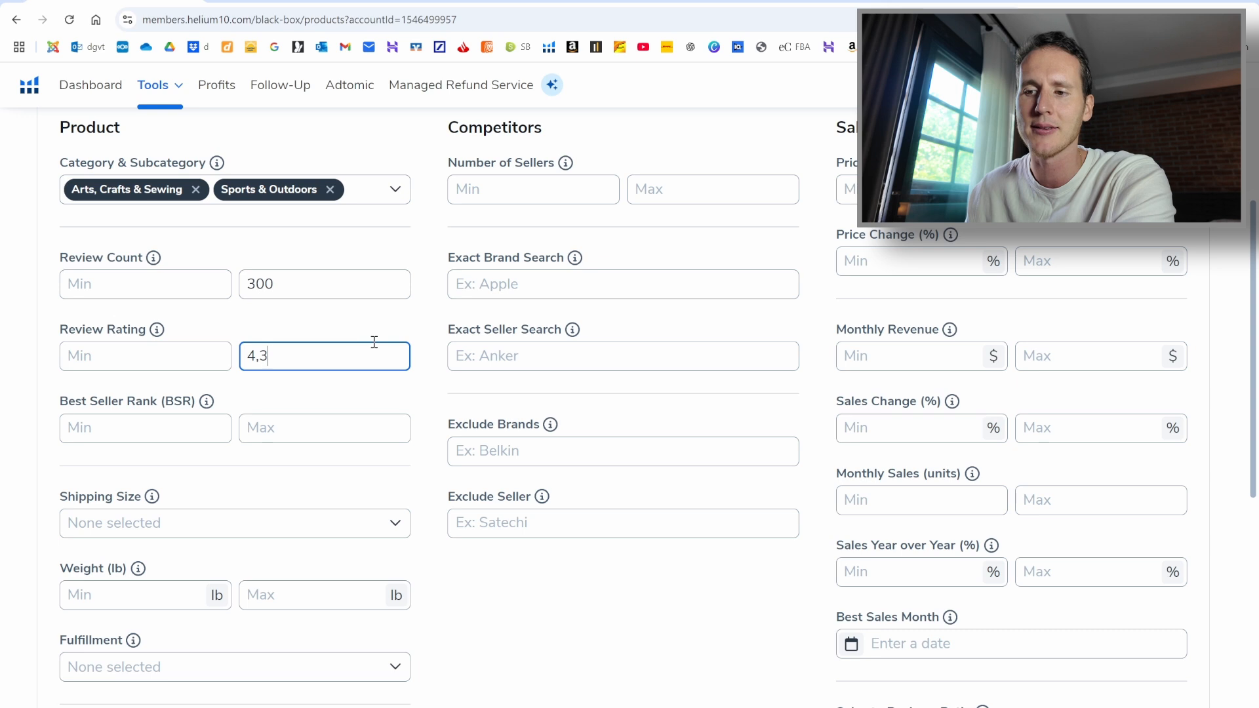
click(430, 326)
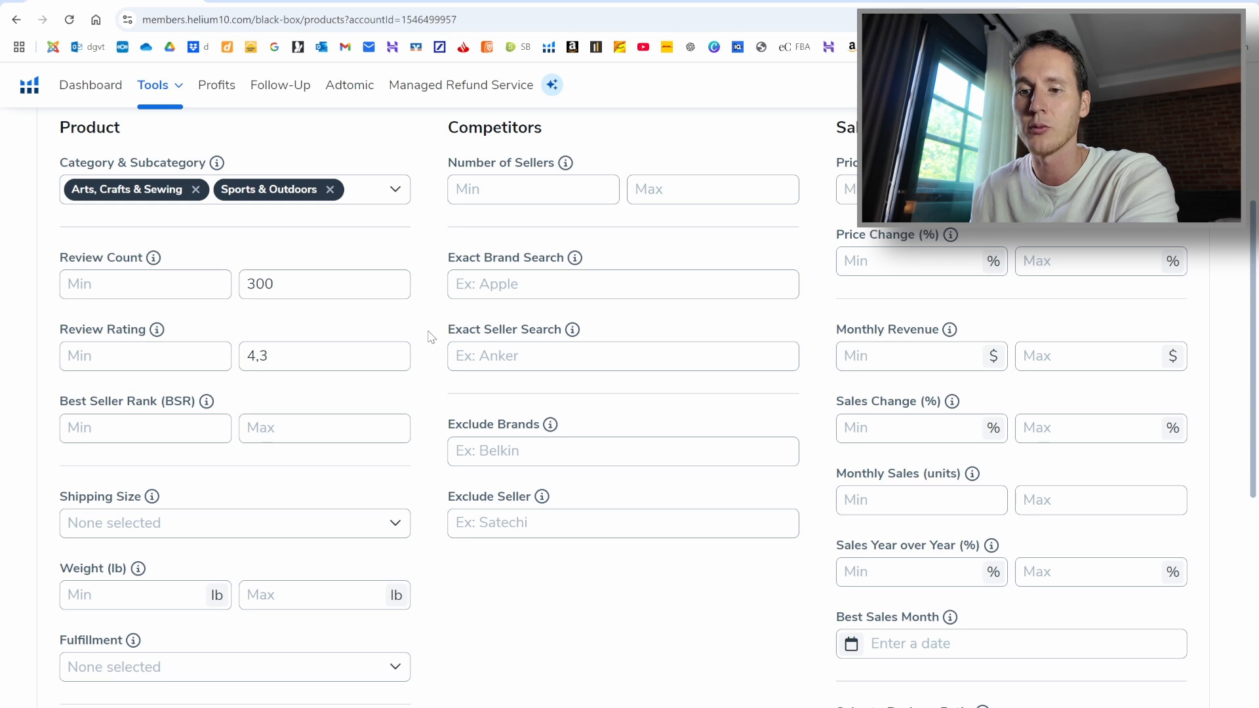
Step: Limit the shipping size filter to Small Standard-Size and Large Standard-Size products
scroll(431, 338, down, 1)
scroll(431, 337, down, 2)
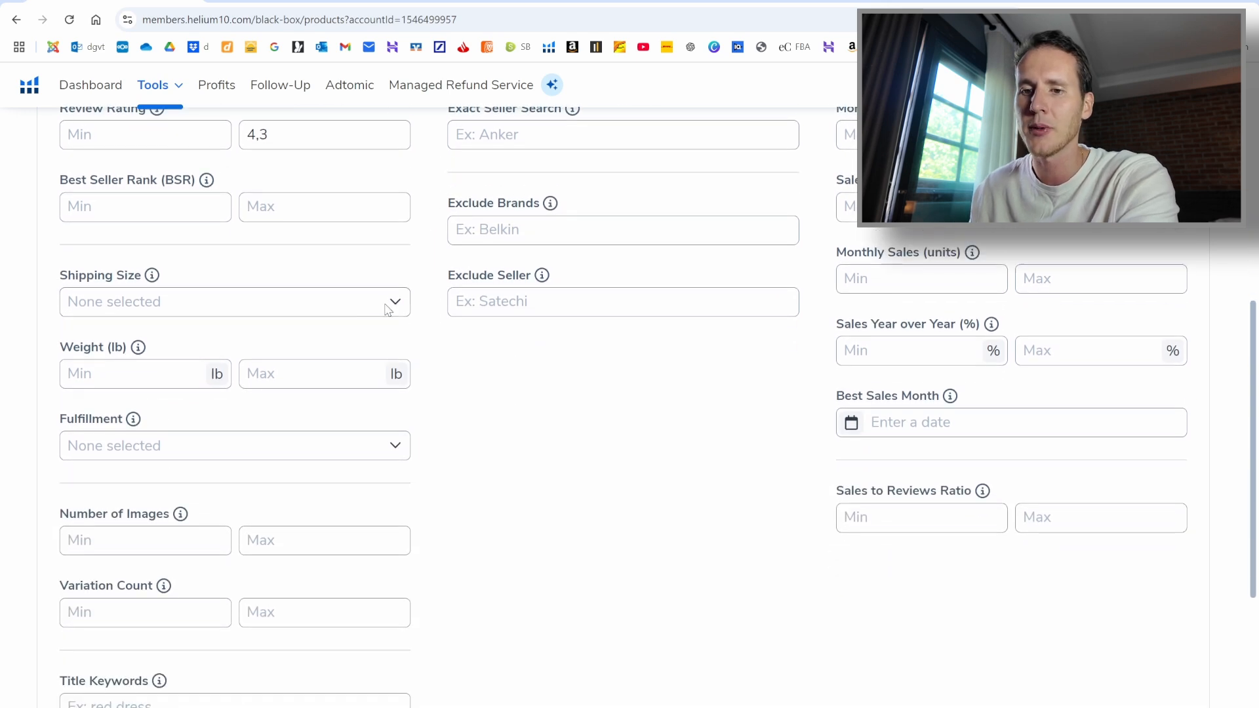
click(389, 303)
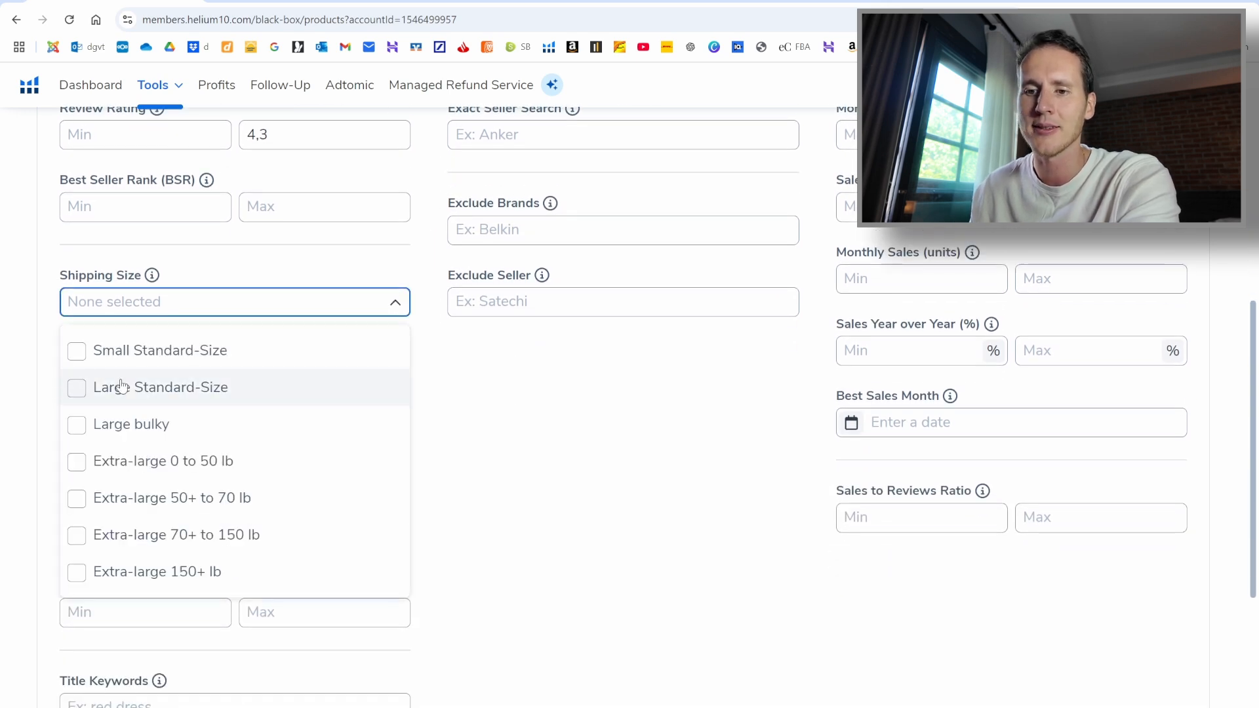
click(78, 356)
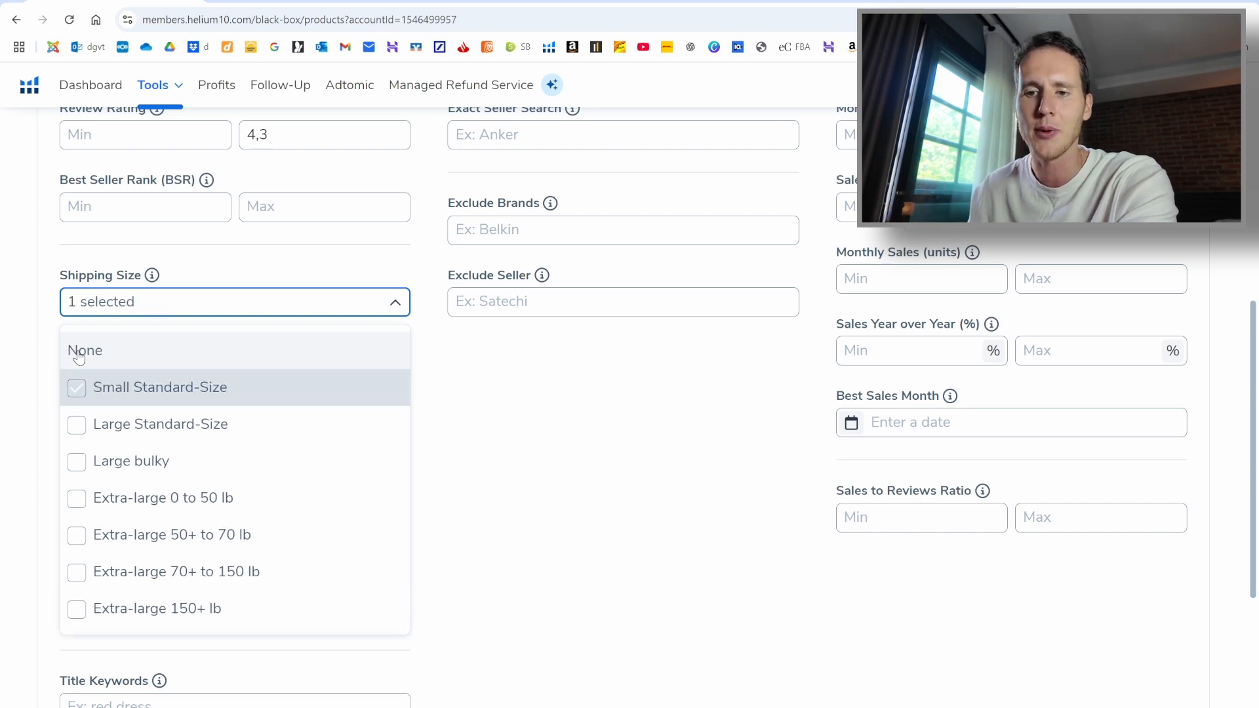
click(76, 425)
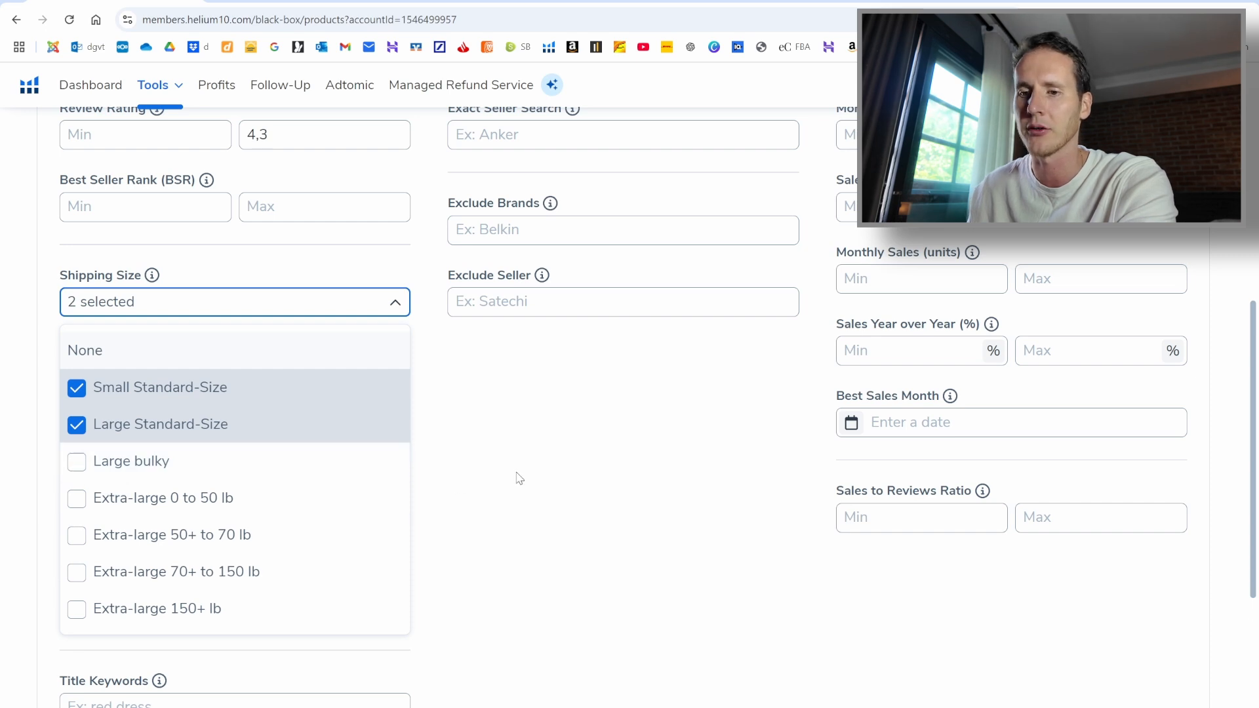
Step: Review the available fulfillment options for the product search without selecting any
click(532, 463)
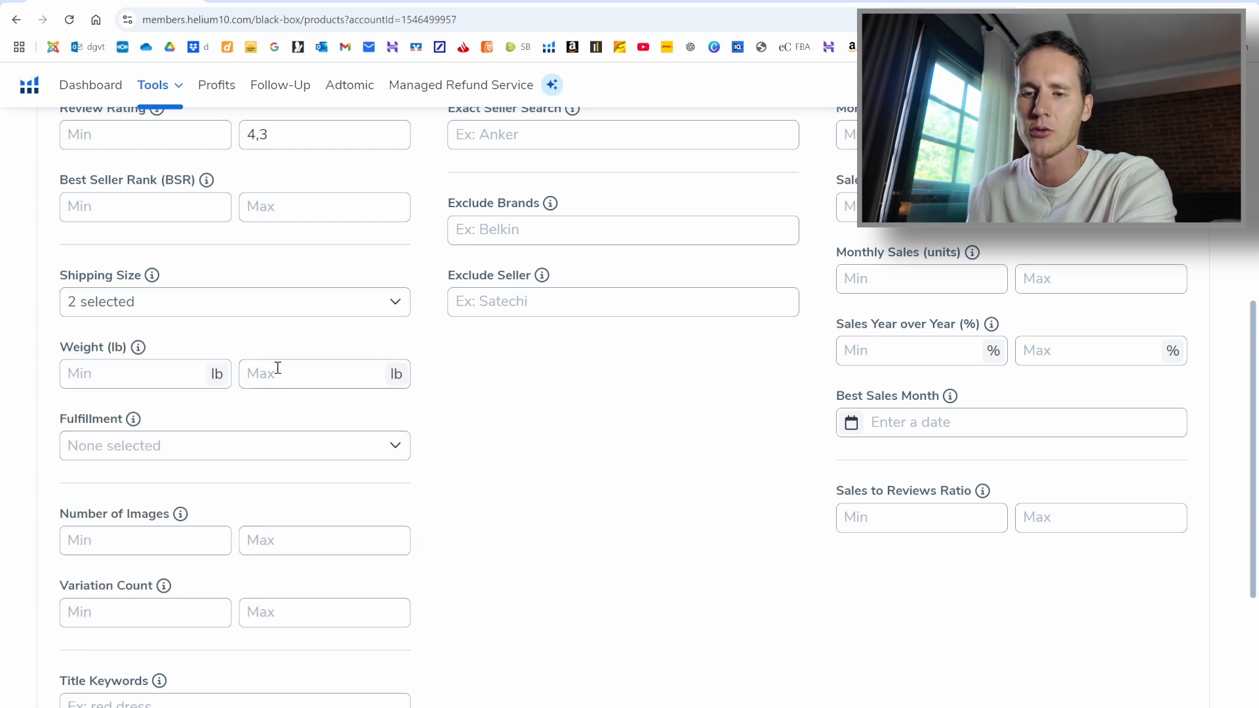
scroll(278, 375, down, 1)
click(369, 374)
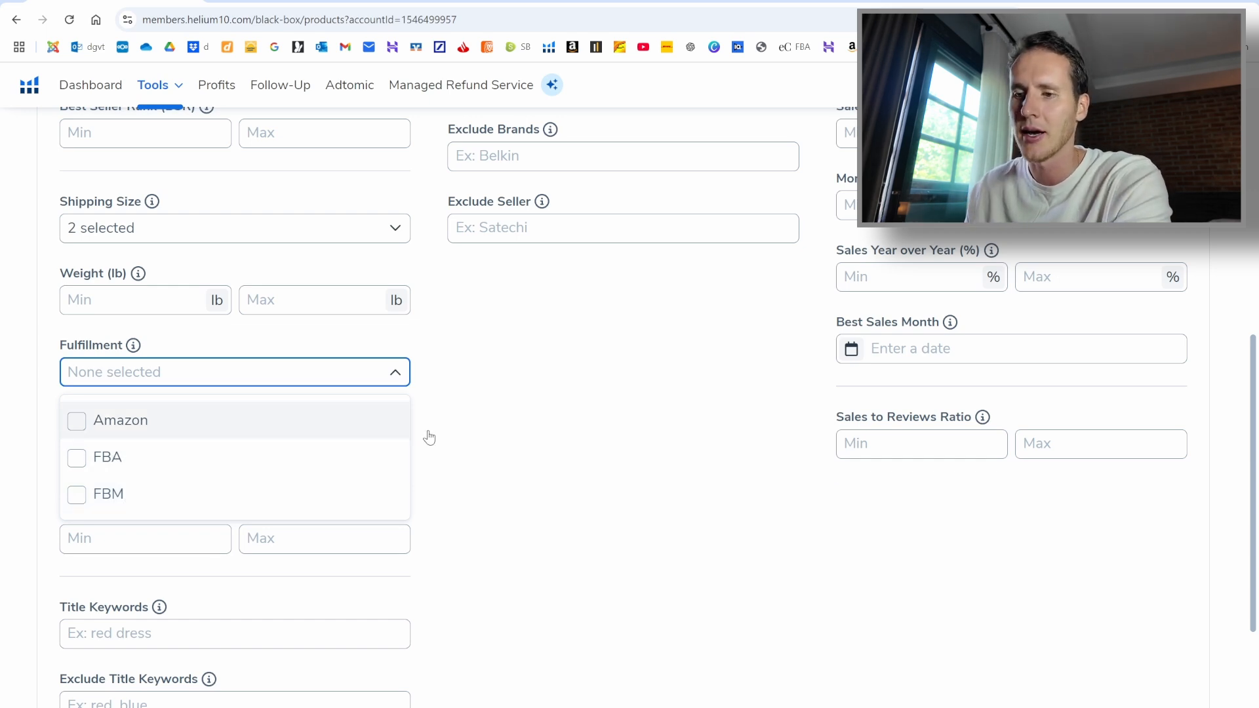
click(534, 402)
Step: Try limiting the number of images to a maximum of 4, and clear that limit again
scroll(494, 422, down, 1)
click(303, 395)
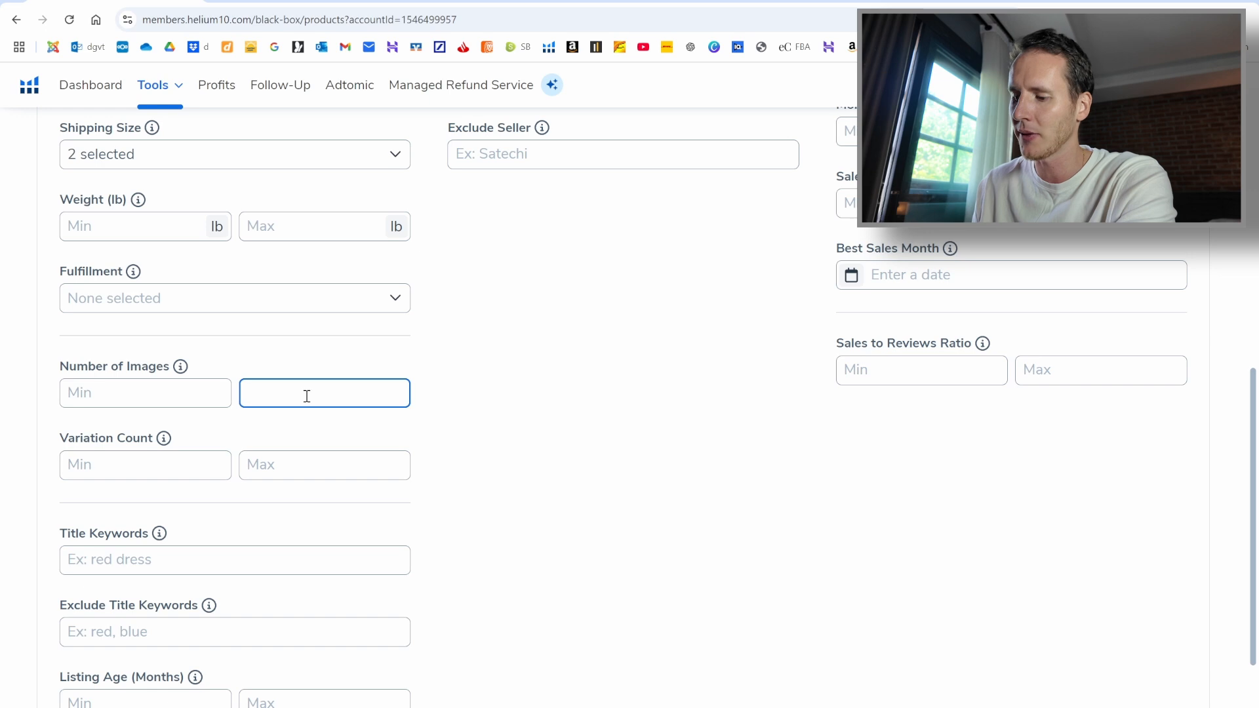
click(467, 366)
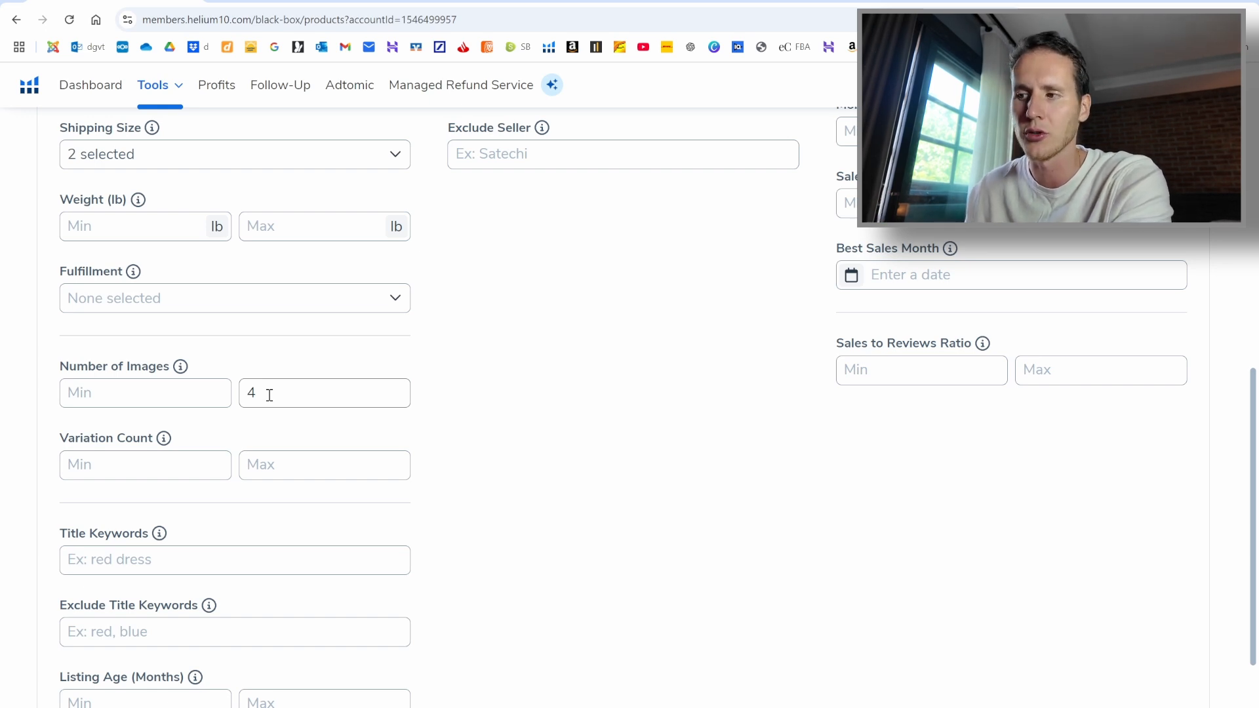
drag(260, 394, 246, 394)
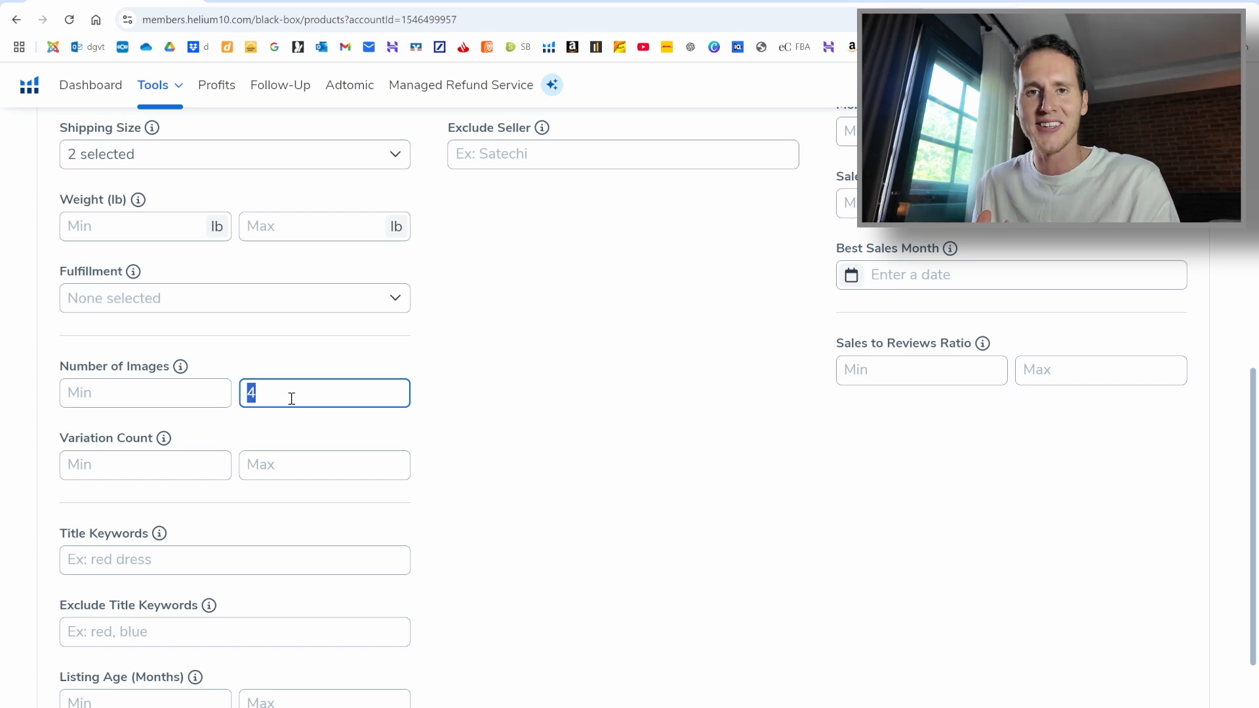
key(BackSpace)
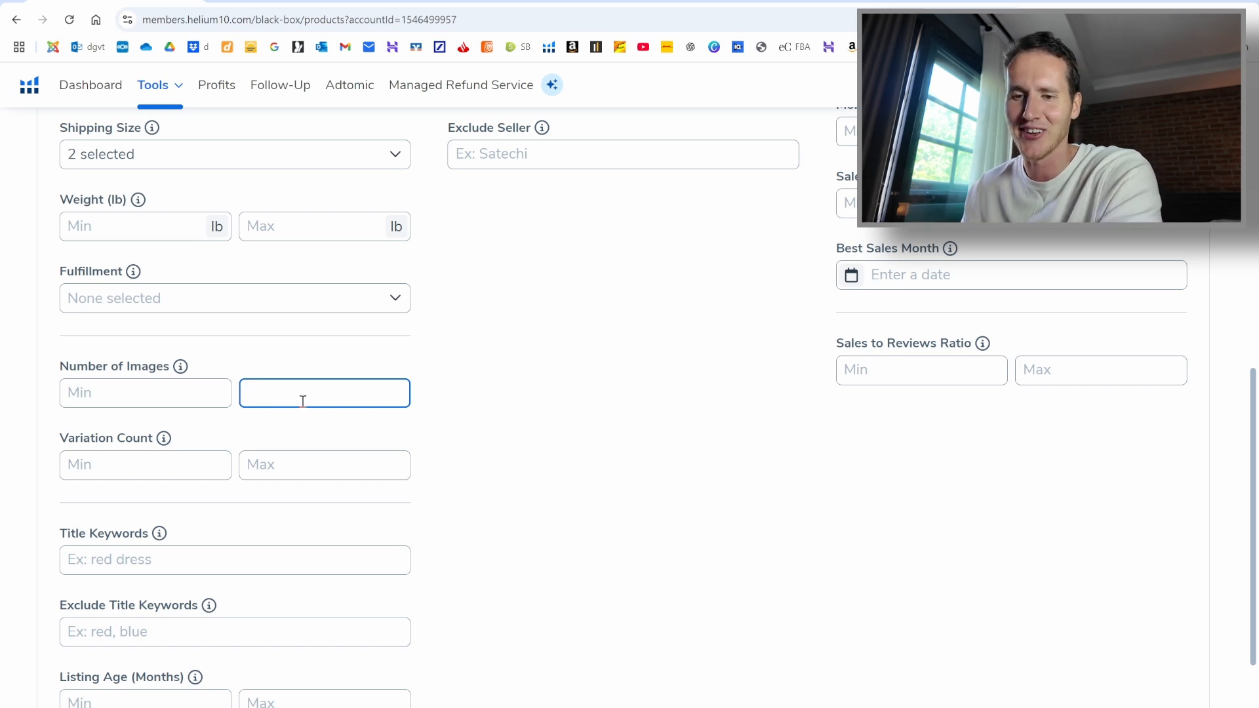
click(548, 472)
scroll(551, 473, down, 1)
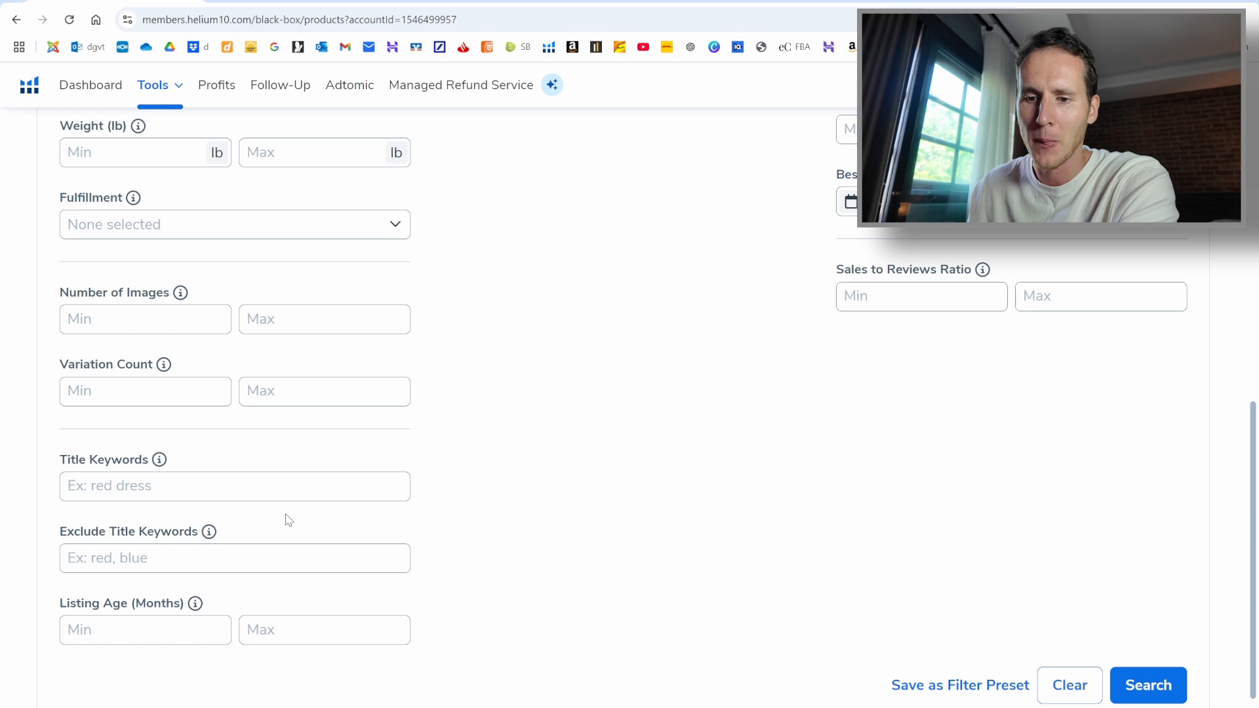
Step: Set the product price range from 25 to 50 dollars
scroll(261, 402, up, 8)
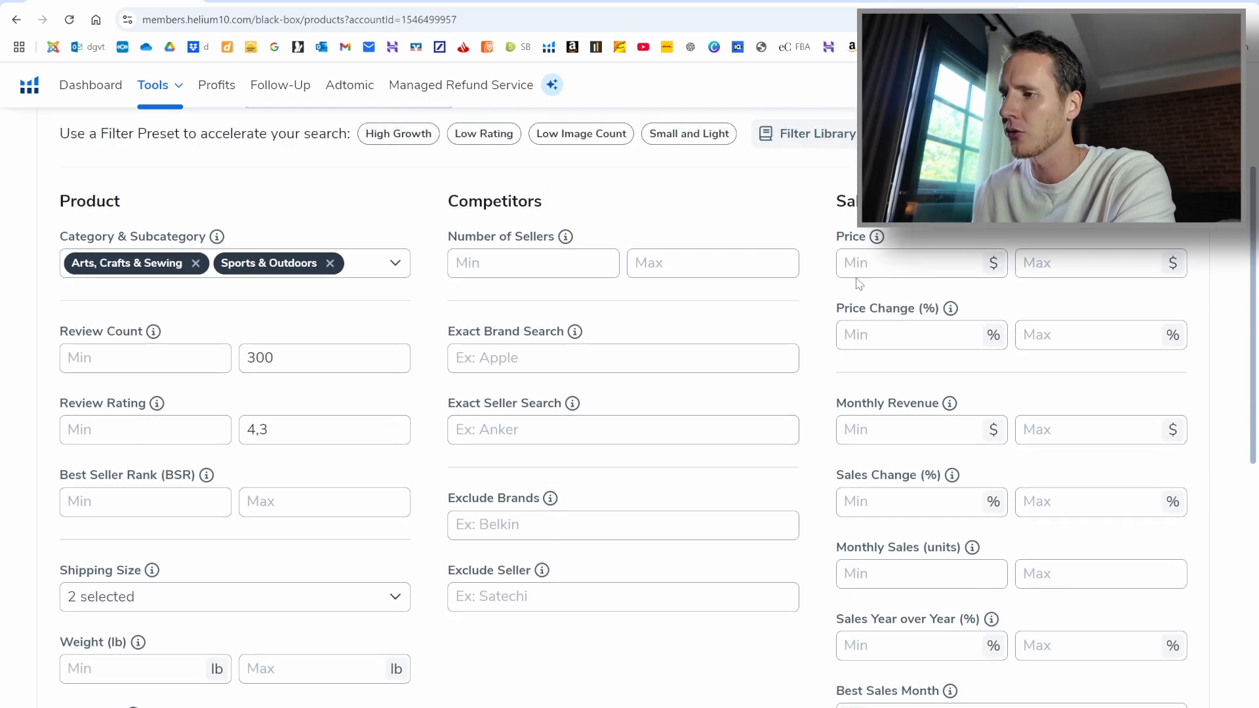
click(866, 260)
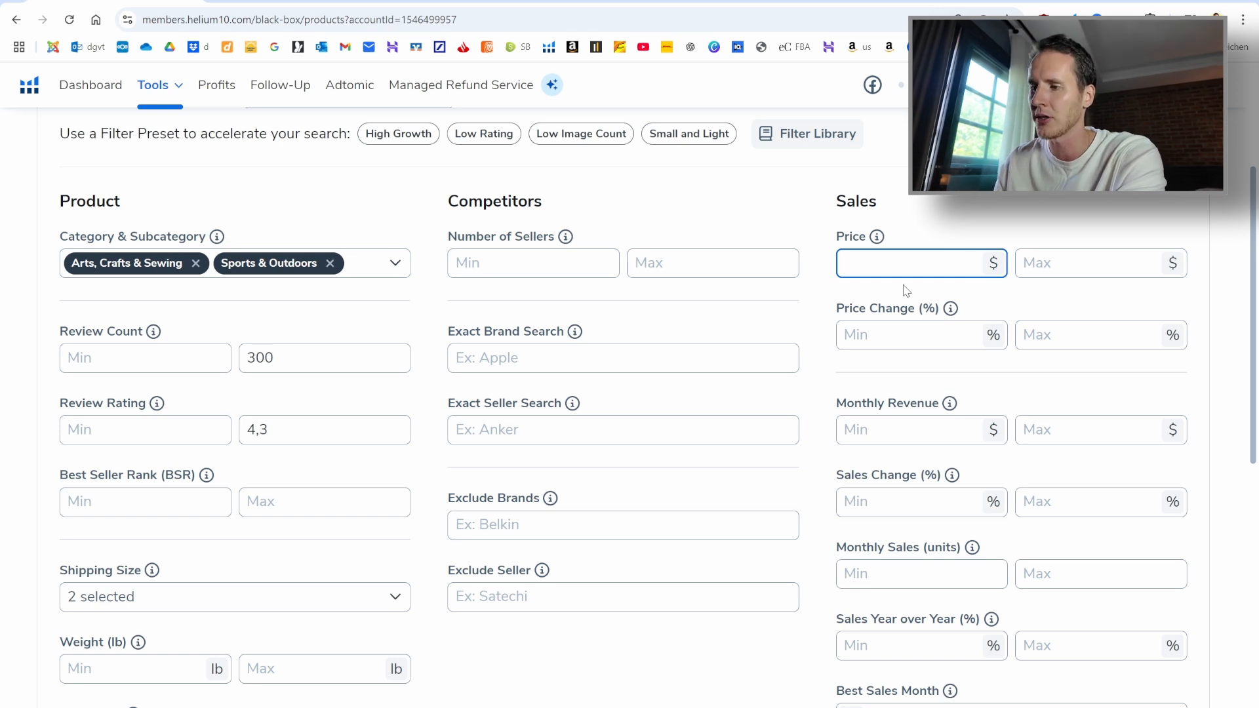
text(25)
click(1071, 275)
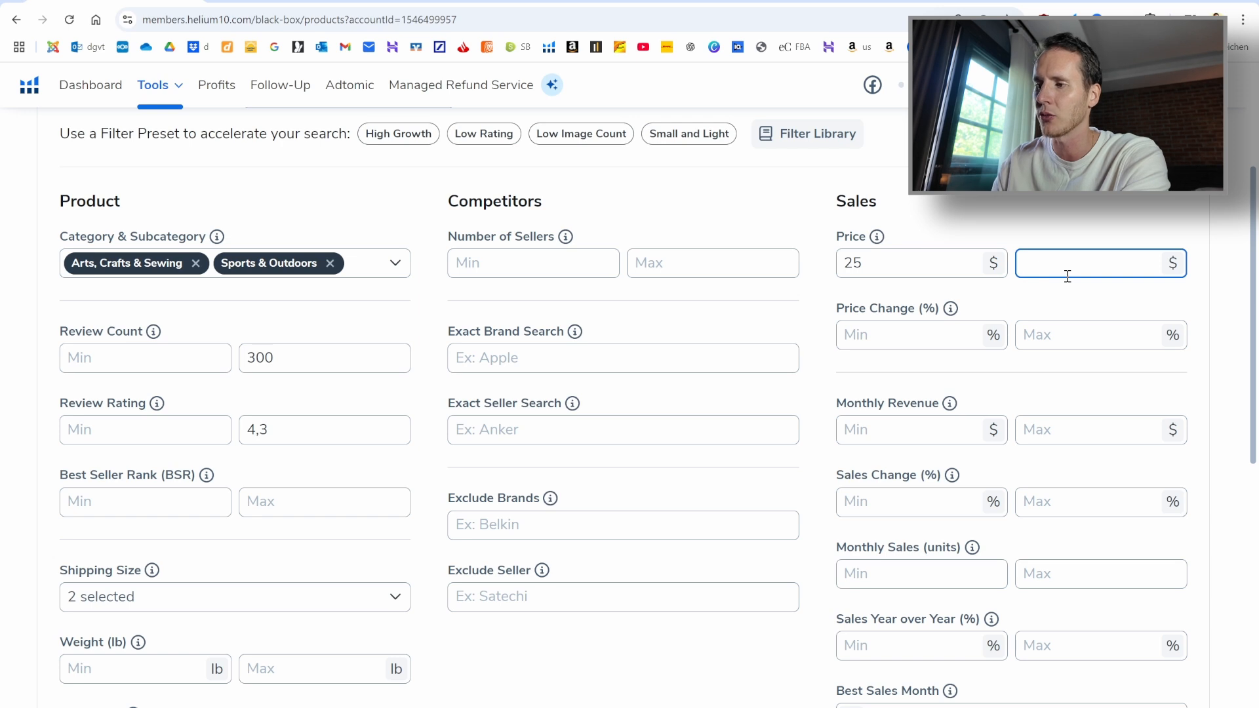
text(50)
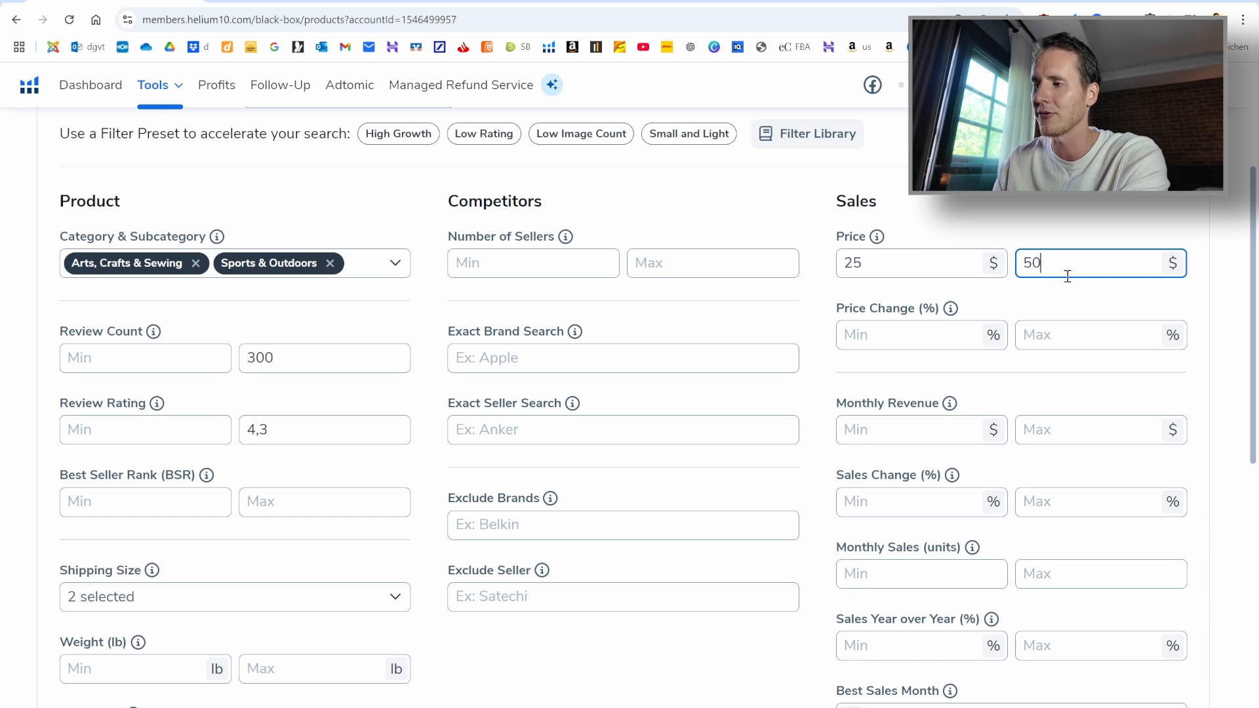
click(824, 252)
Step: Set the monthly revenue range to a minimum of 5000 and a maximum of 15000 dollars
scroll(825, 252, down, 1)
click(883, 357)
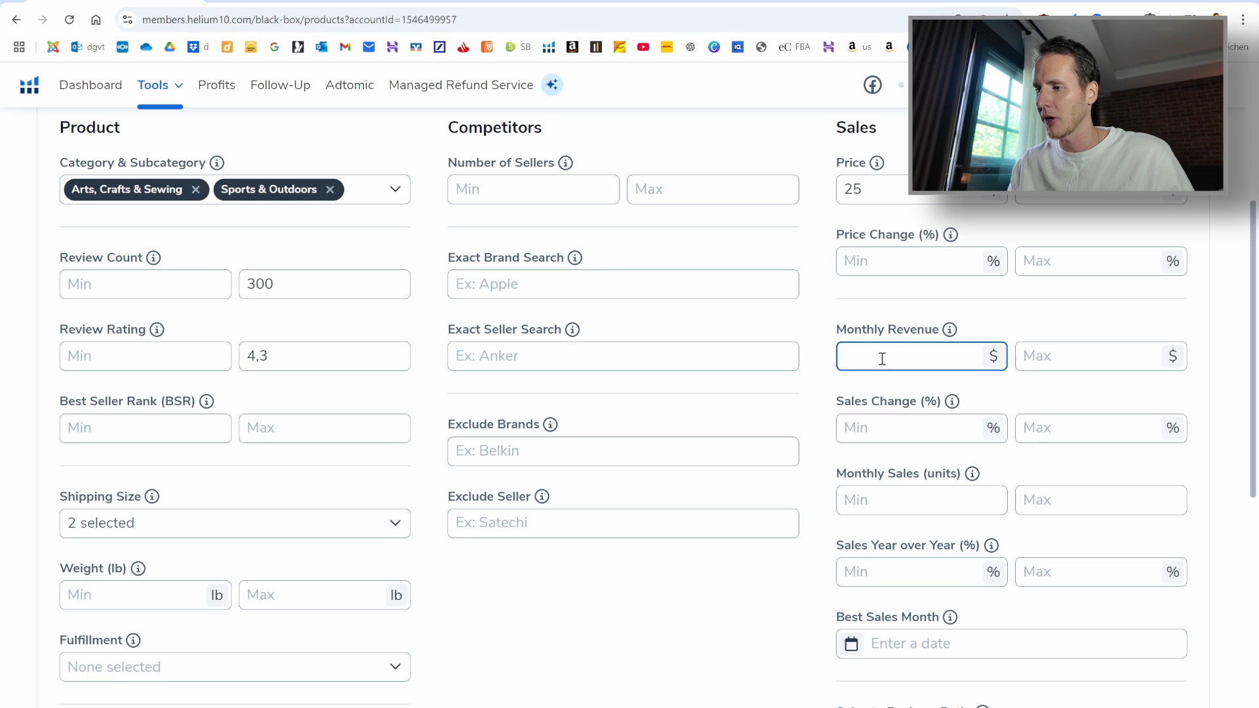
text(5000)
click(1052, 362)
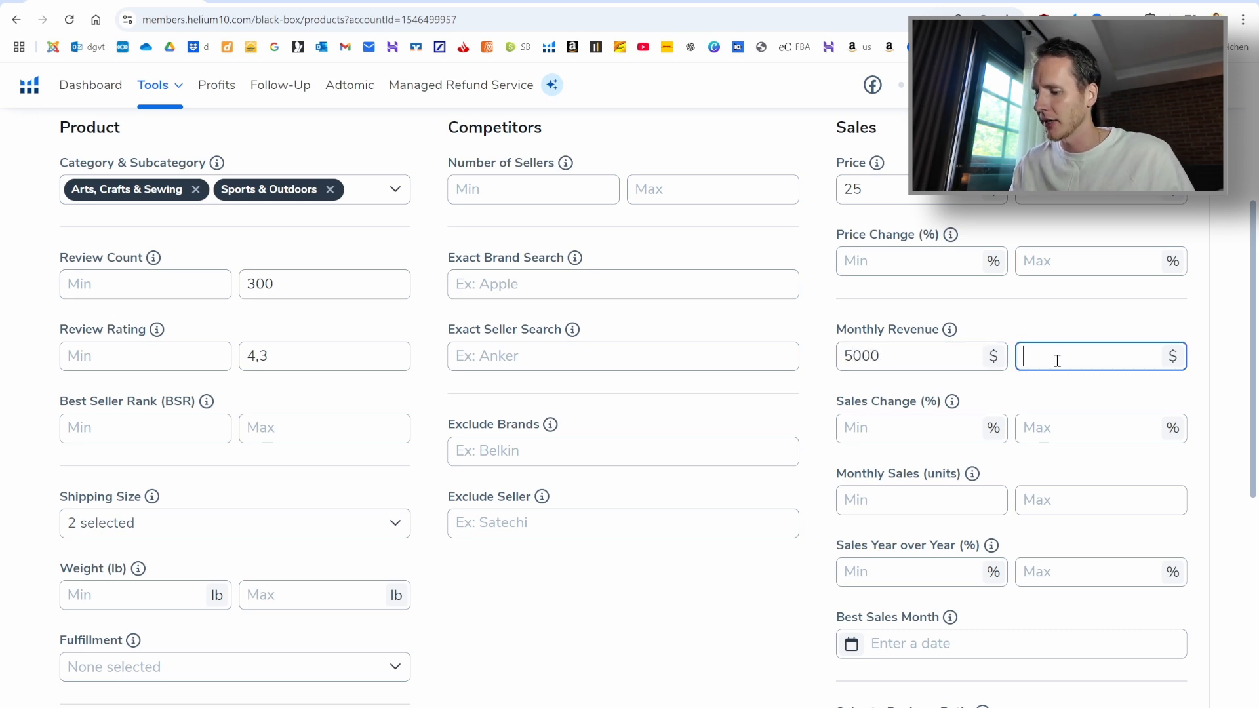
text(150)
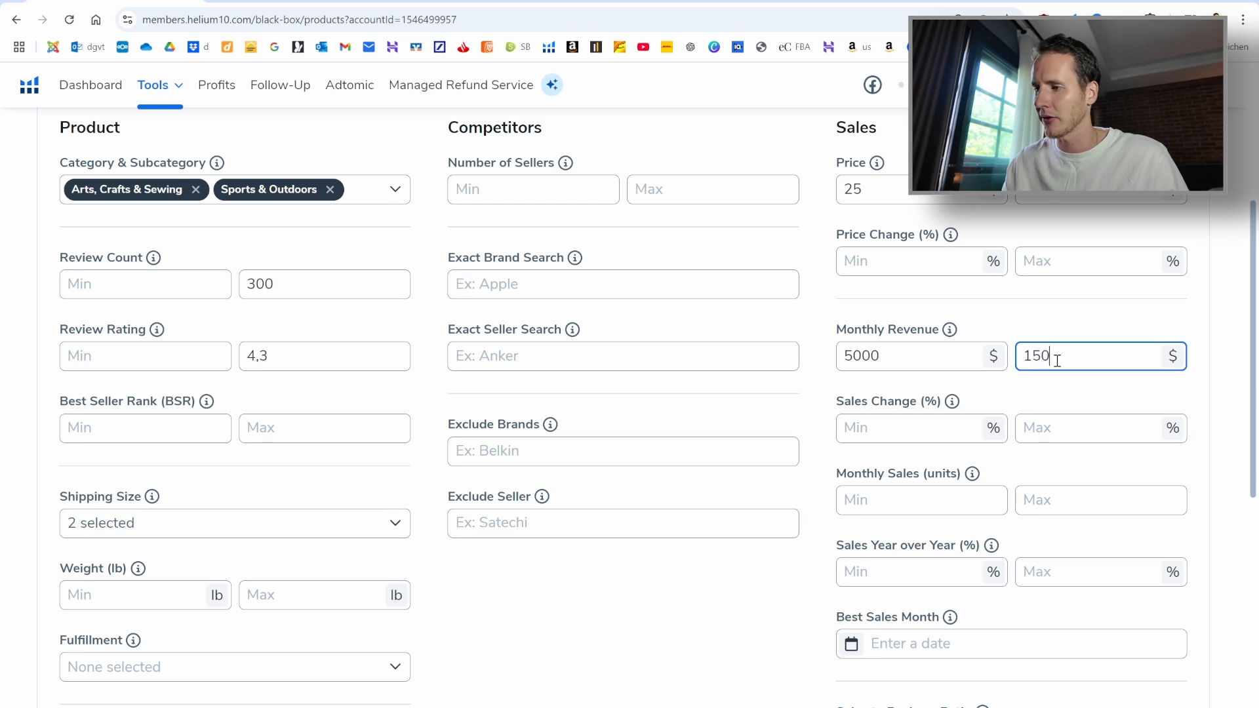
click(819, 338)
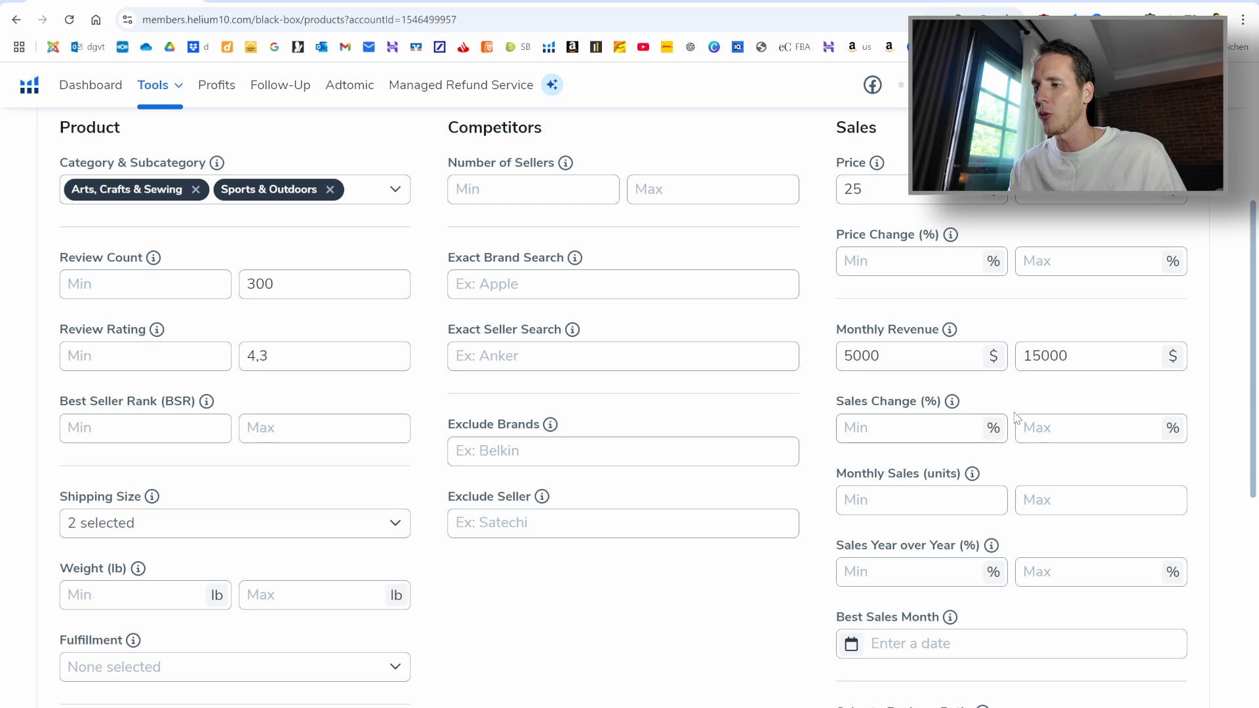
double_click(1023, 362)
key(BackSpace)
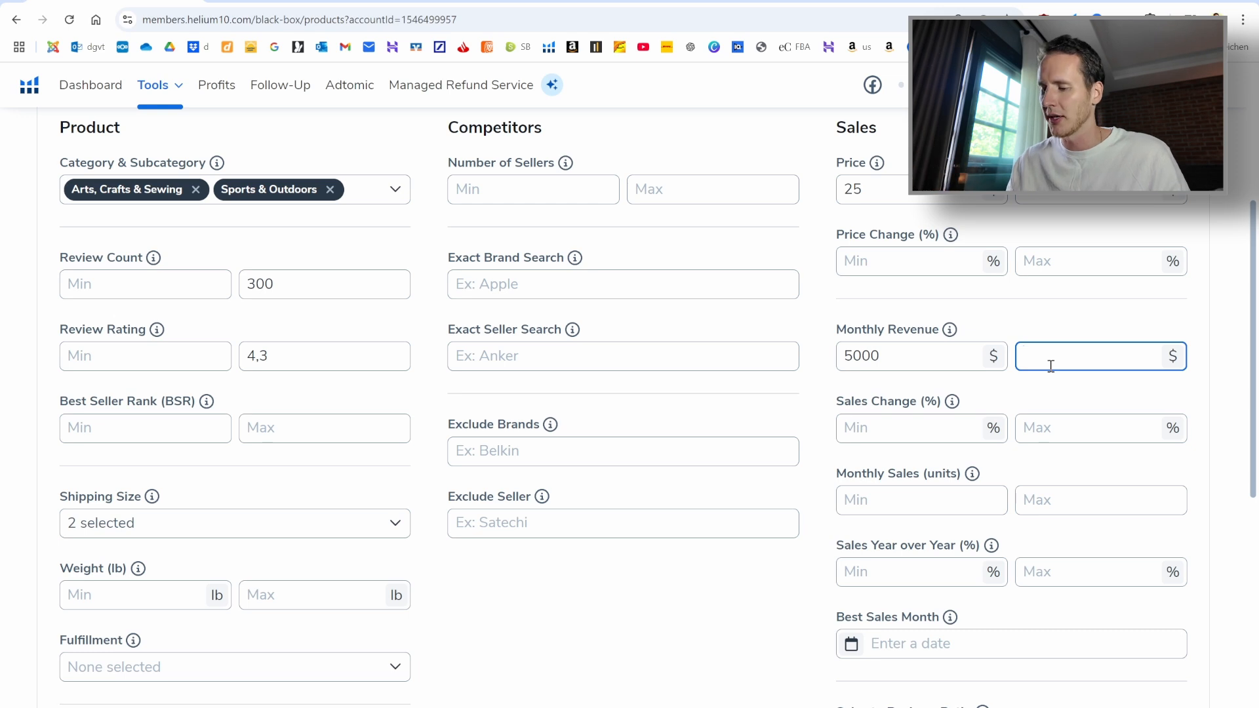
text(15000)
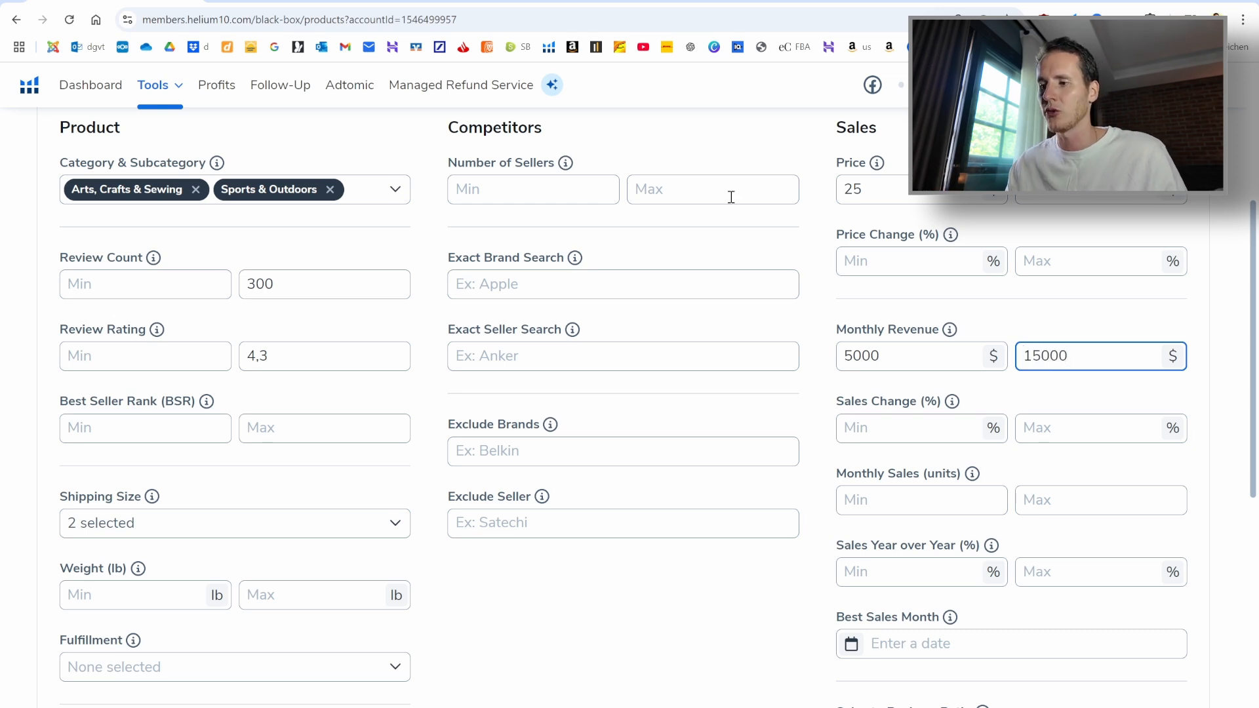
click(818, 310)
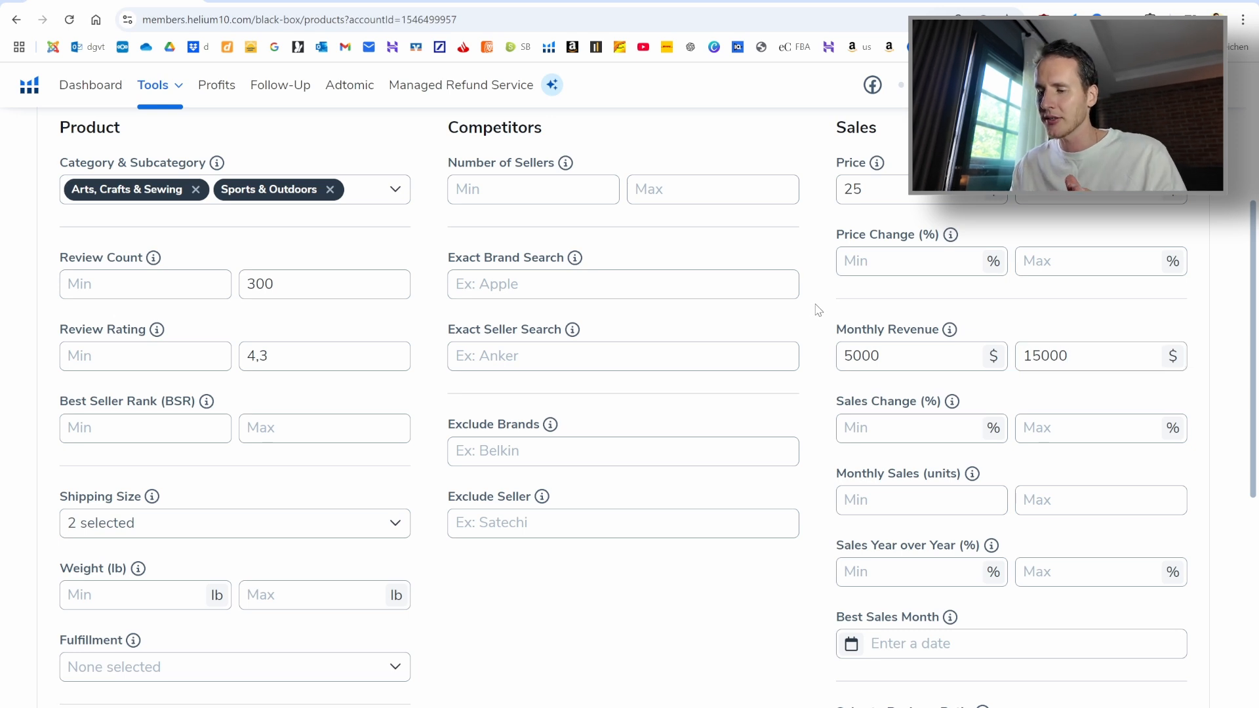
Step: Run the product search with the chosen filters
scroll(818, 310, down, 8)
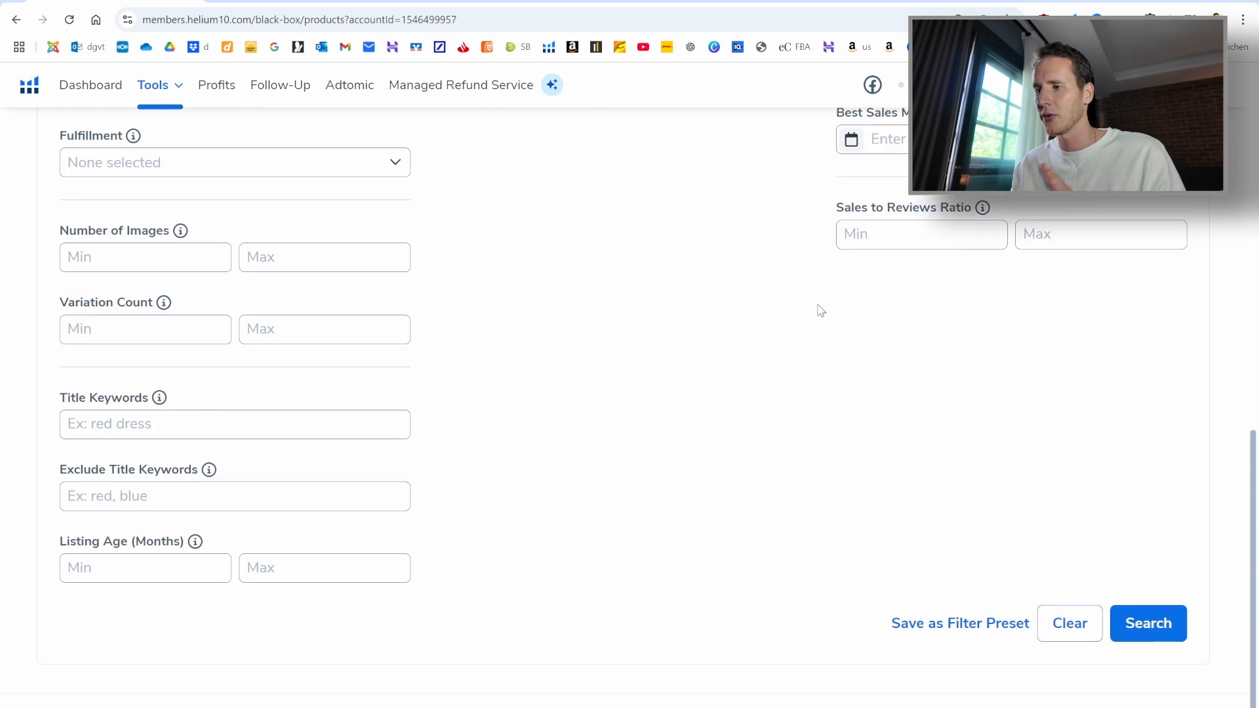
click(1145, 626)
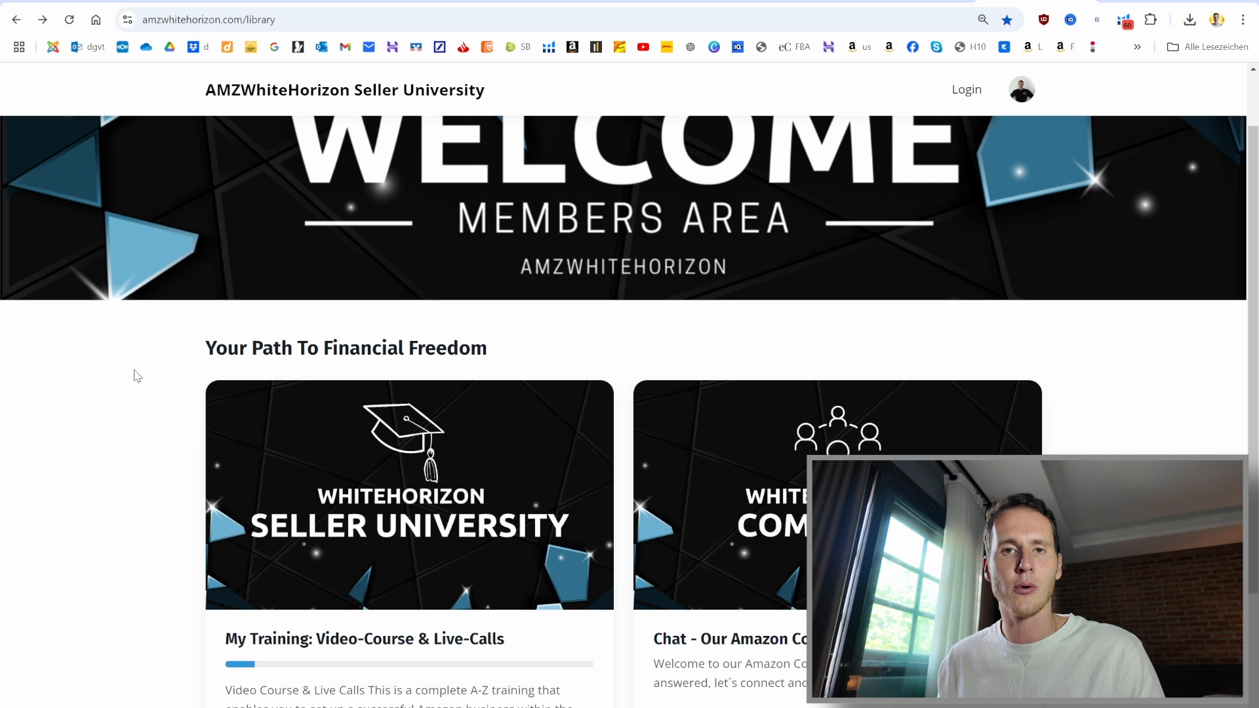
Step: Open the Video-Course & Live-Calls training in the AMZWhiteHorizon members area and look through its modules and the product research lessons of Module 2
scroll(137, 375, down, 1)
click(264, 694)
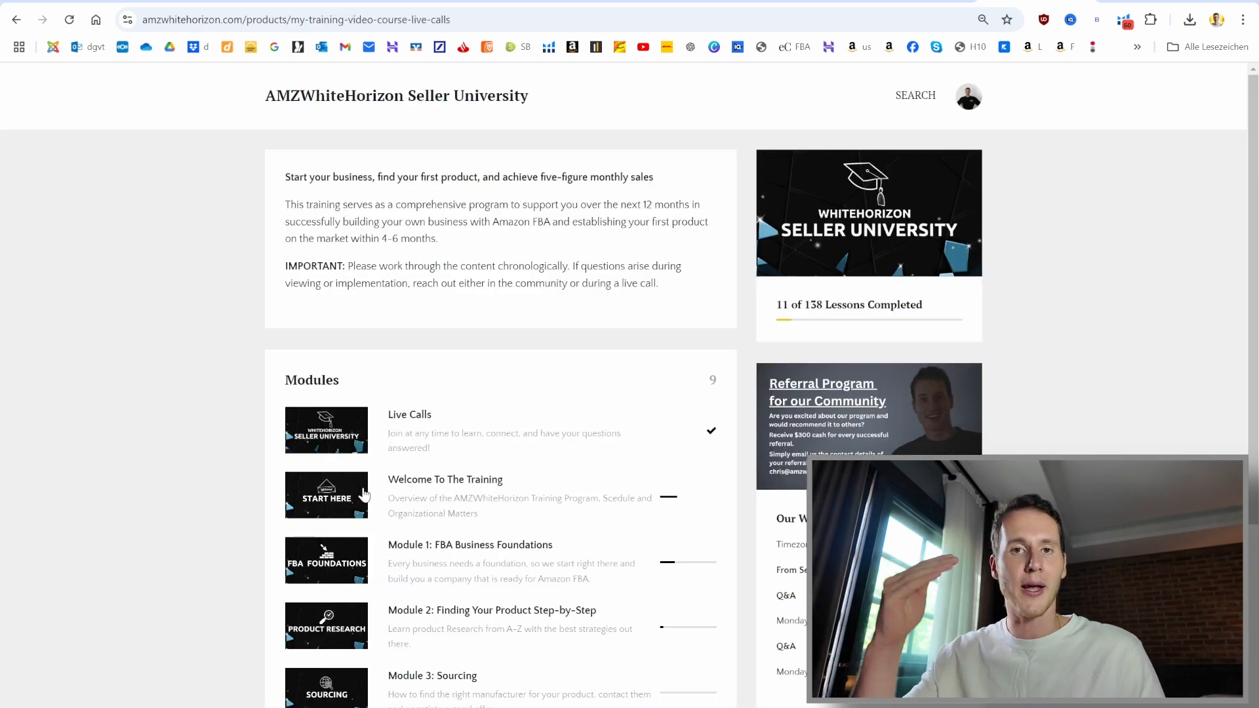
scroll(274, 449, down, 3)
scroll(401, 367, down, 1)
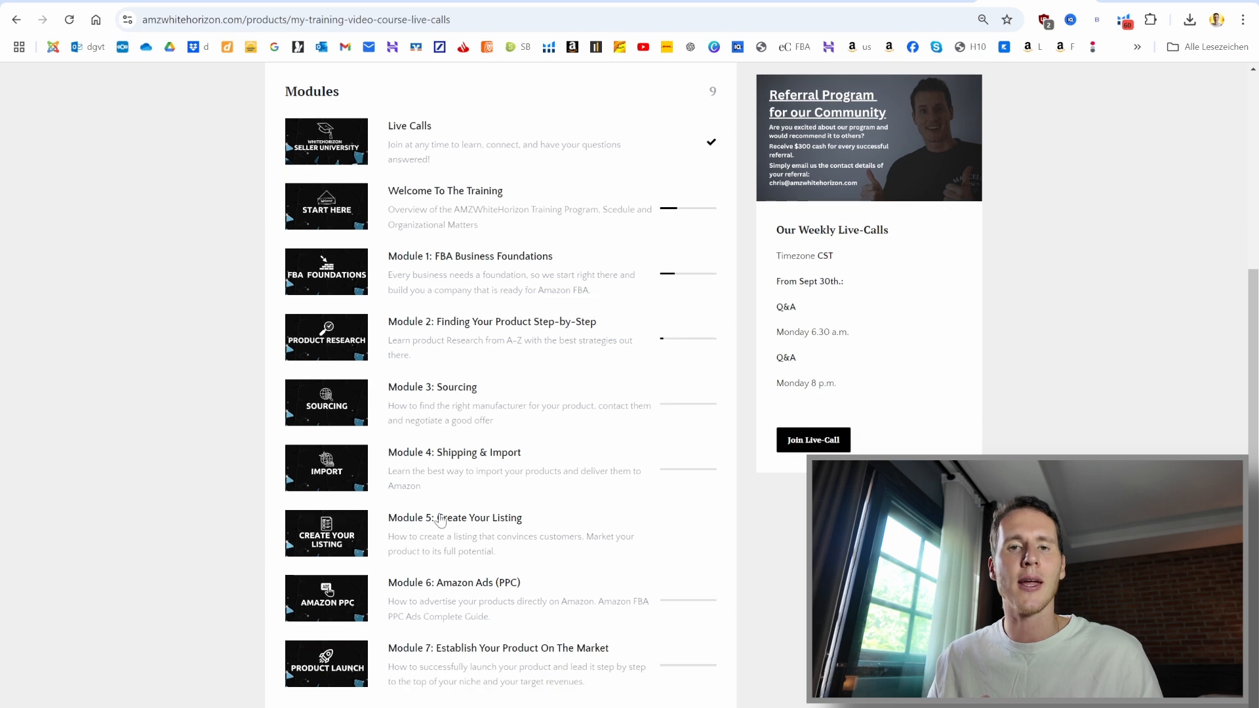
scroll(396, 349, up, 2)
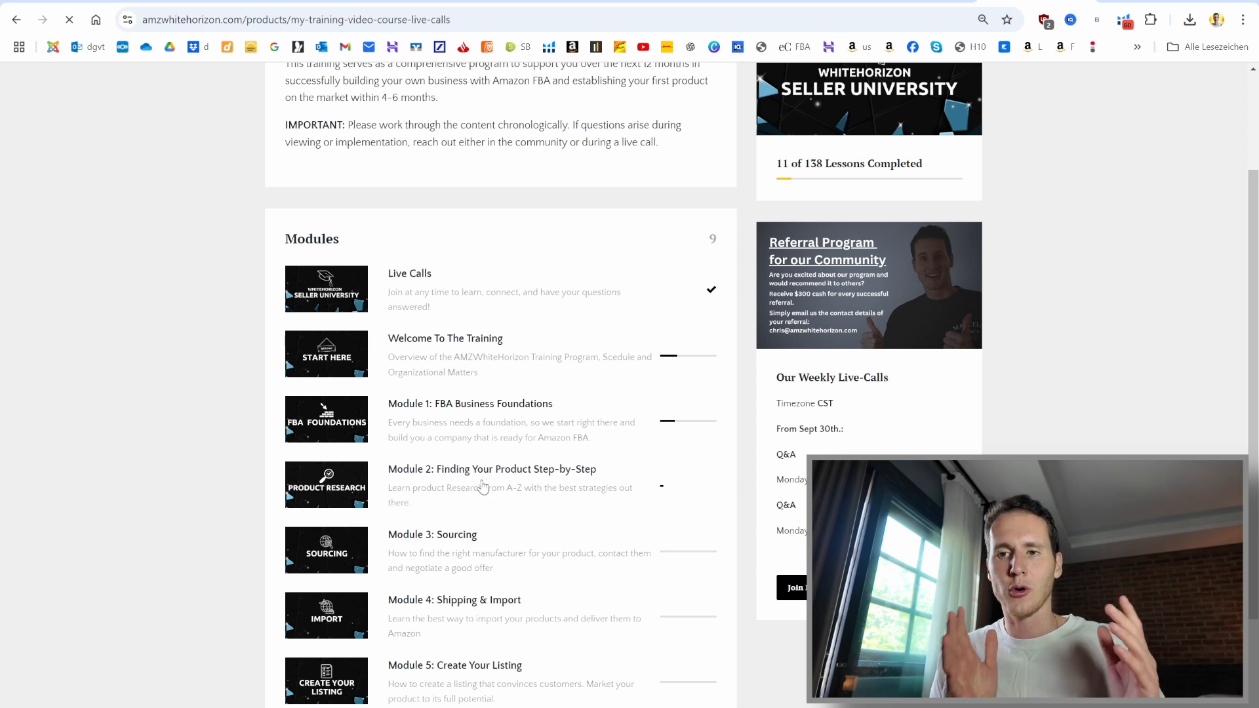
scroll(436, 479, down, 8)
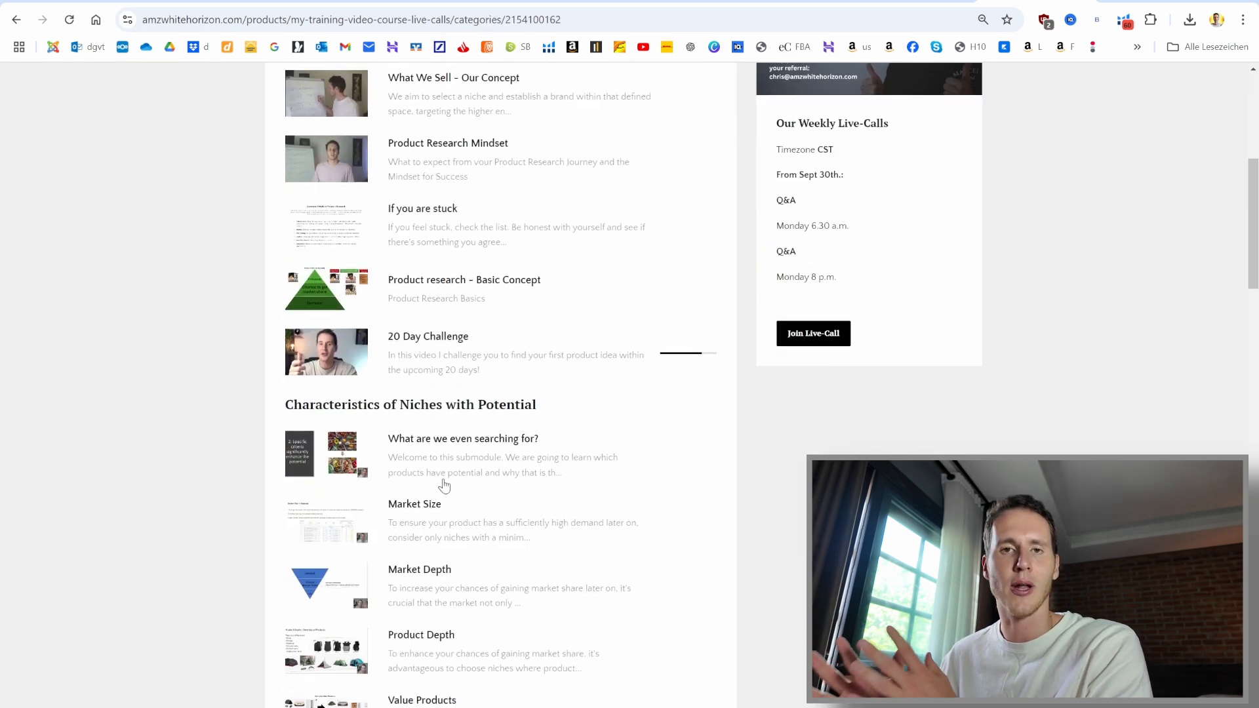
scroll(431, 475, down, 12)
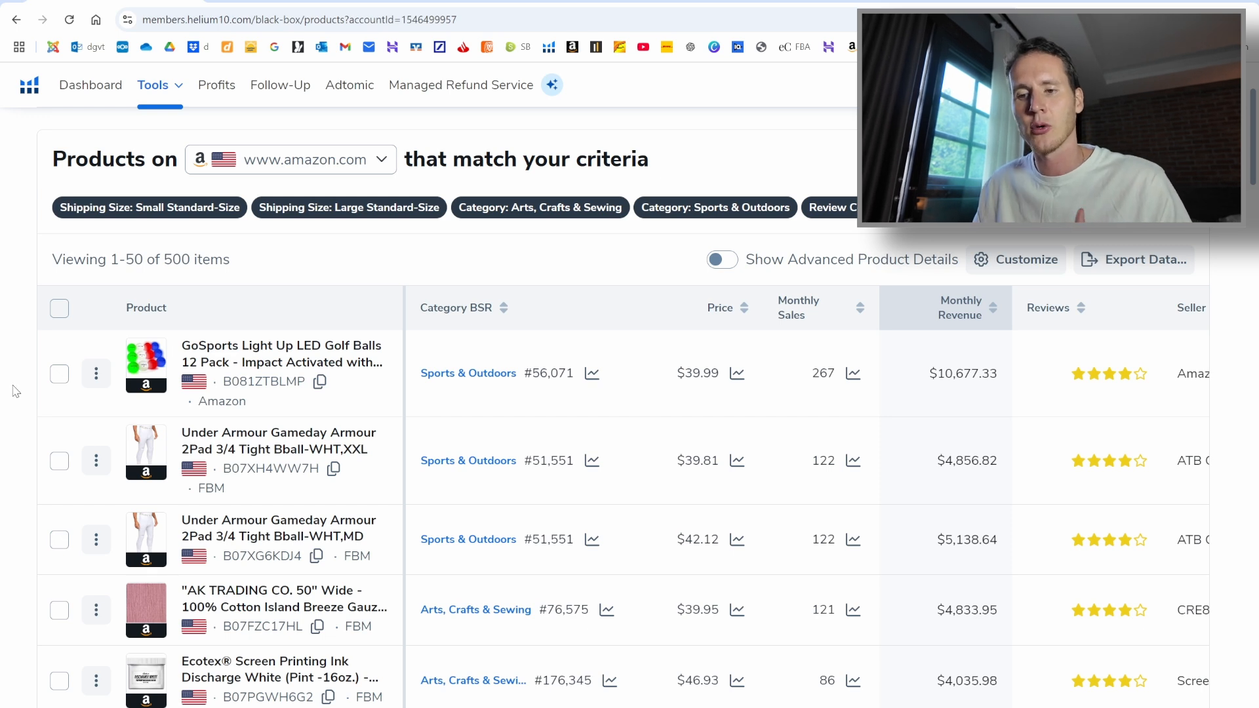
Step: Back in the Helium 10 Black Box results, look through the matching products with their prices, monthly sales and revenue
scroll(16, 392, down, 1)
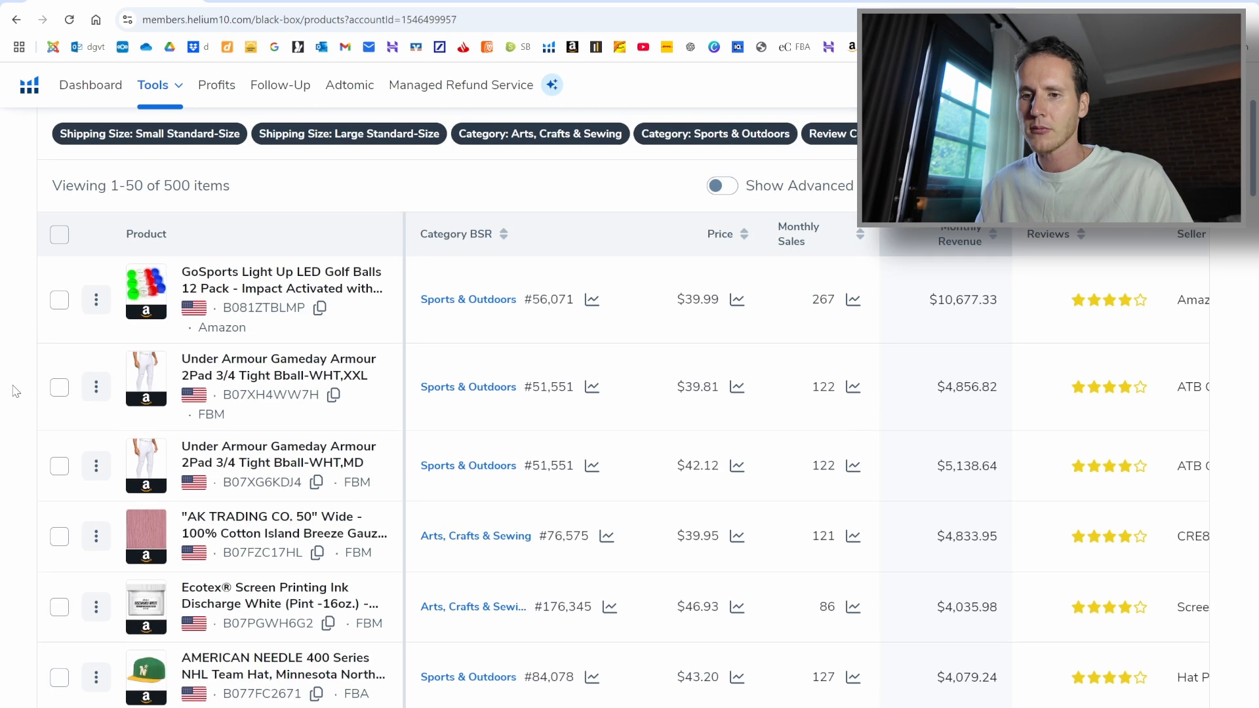
scroll(15, 392, down, 1)
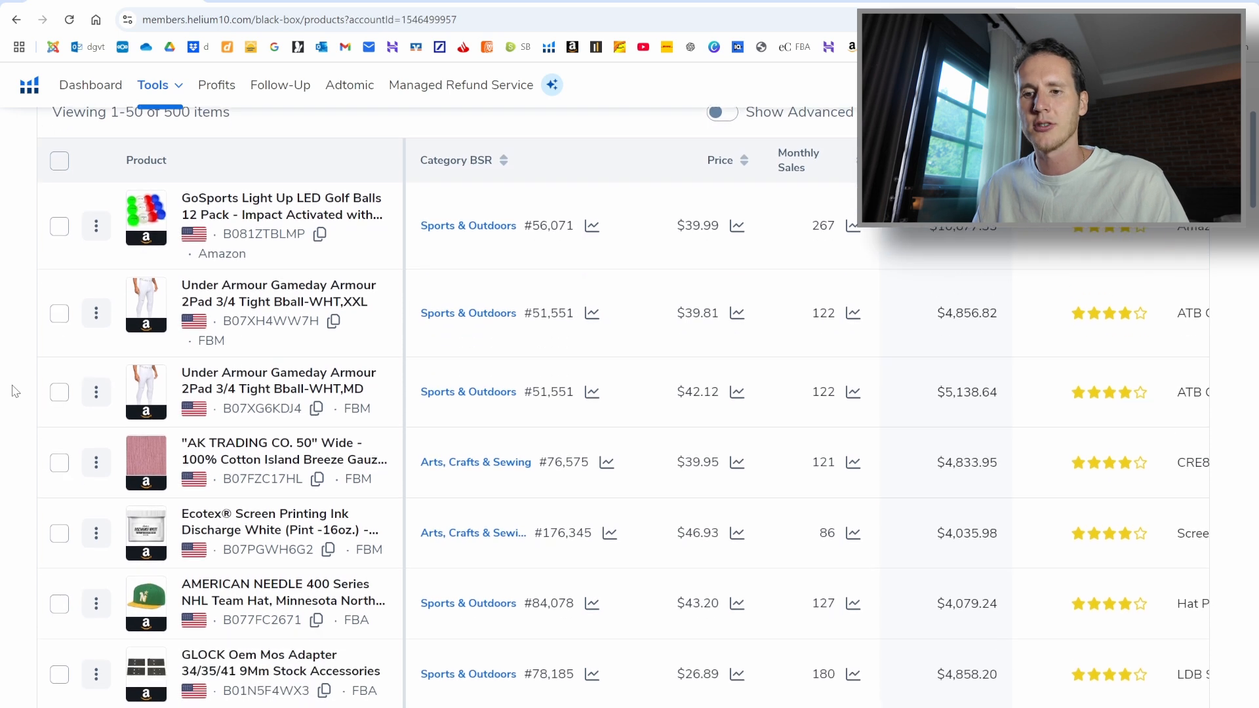
scroll(16, 391, down, 1)
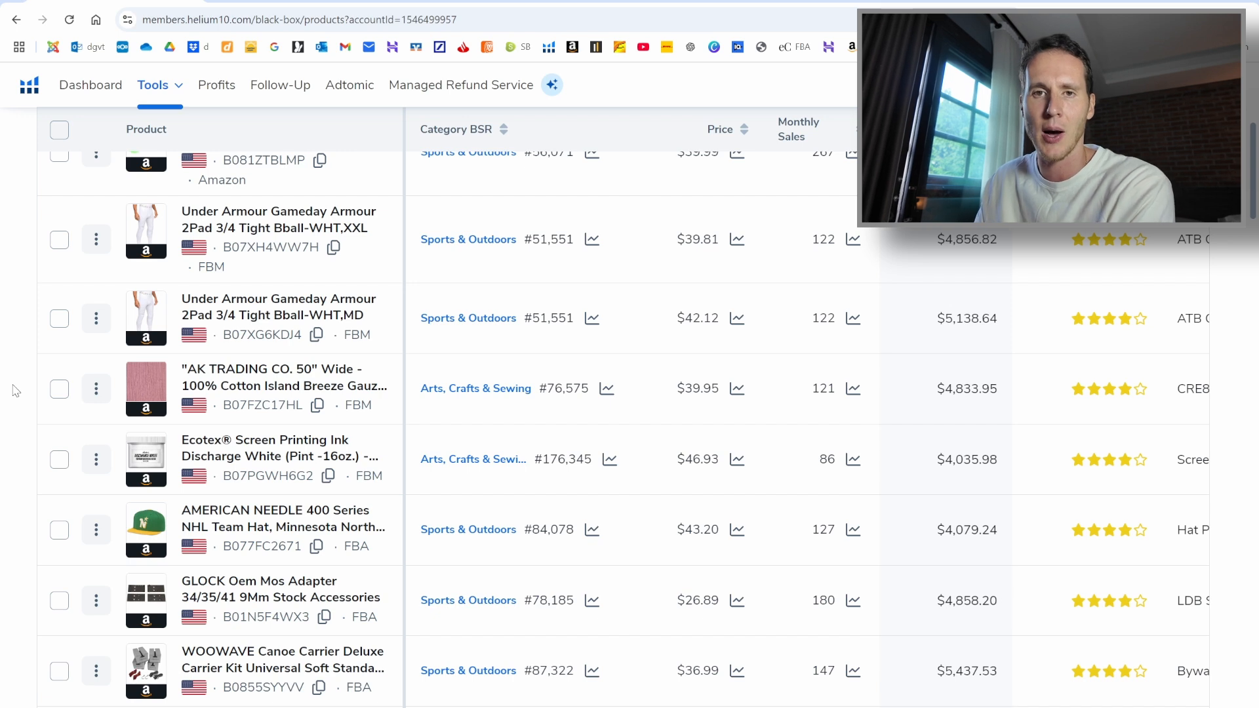
scroll(25, 385, down, 3)
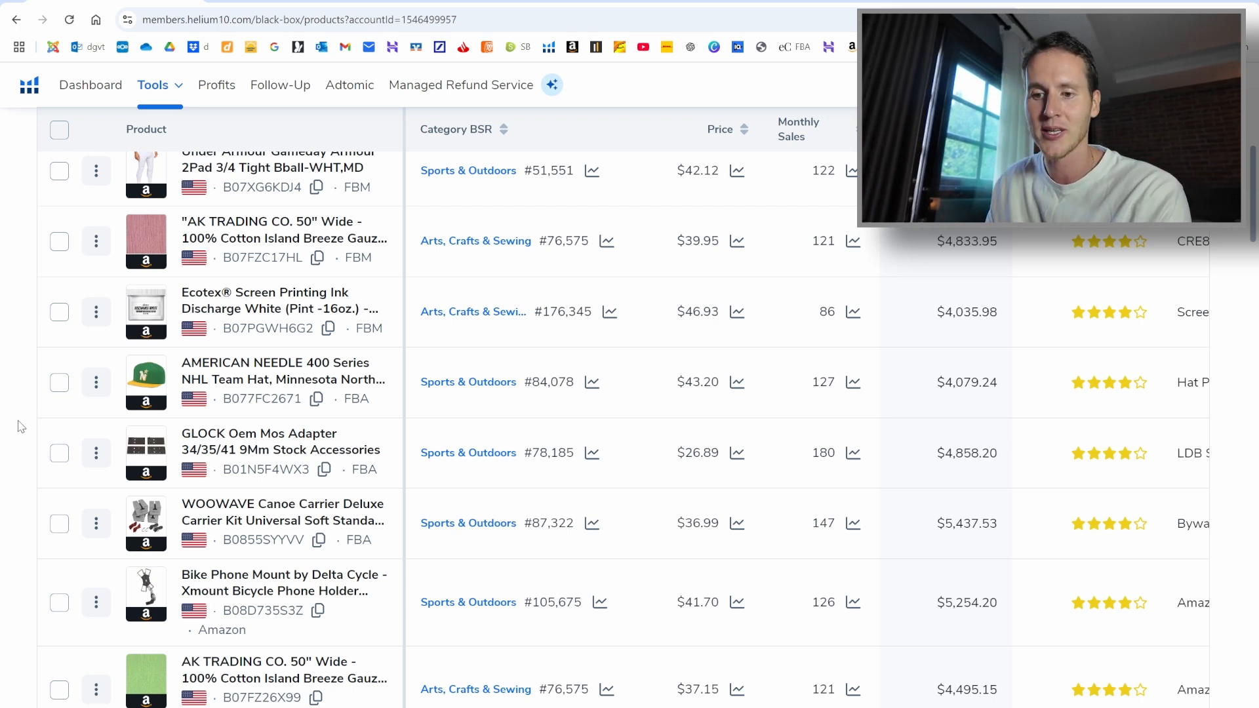
scroll(25, 427, down, 1)
scroll(364, 311, down, 10)
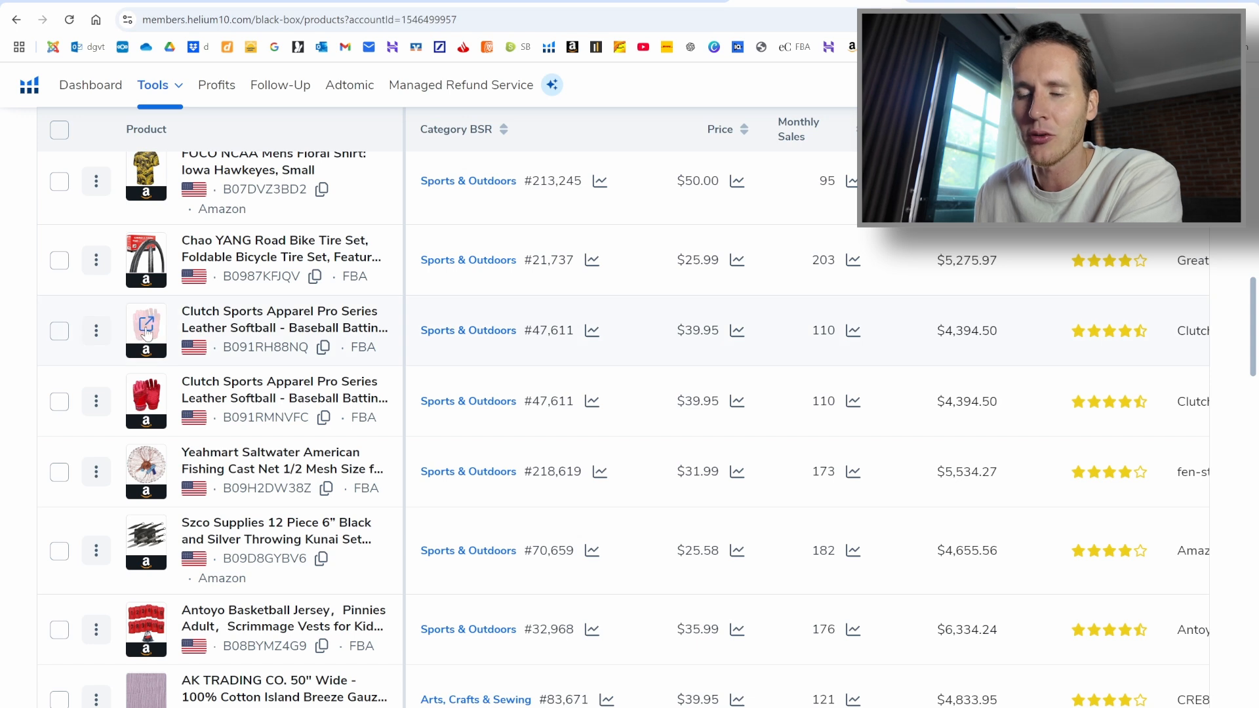
Step: Examine the listing details of the Clutch Sports batting gloves and the Yeahmart fishing cast net, and browse the neighbouring products
mouse_move(146, 334)
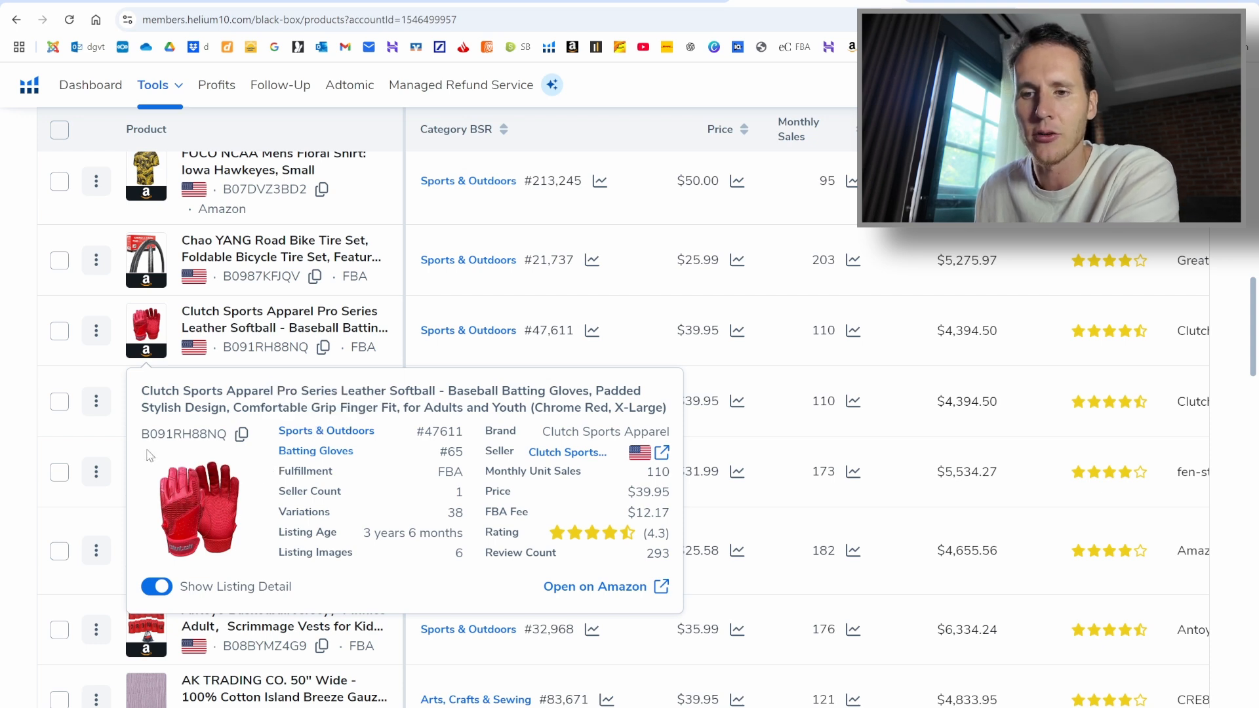
scroll(7, 379, down, 1)
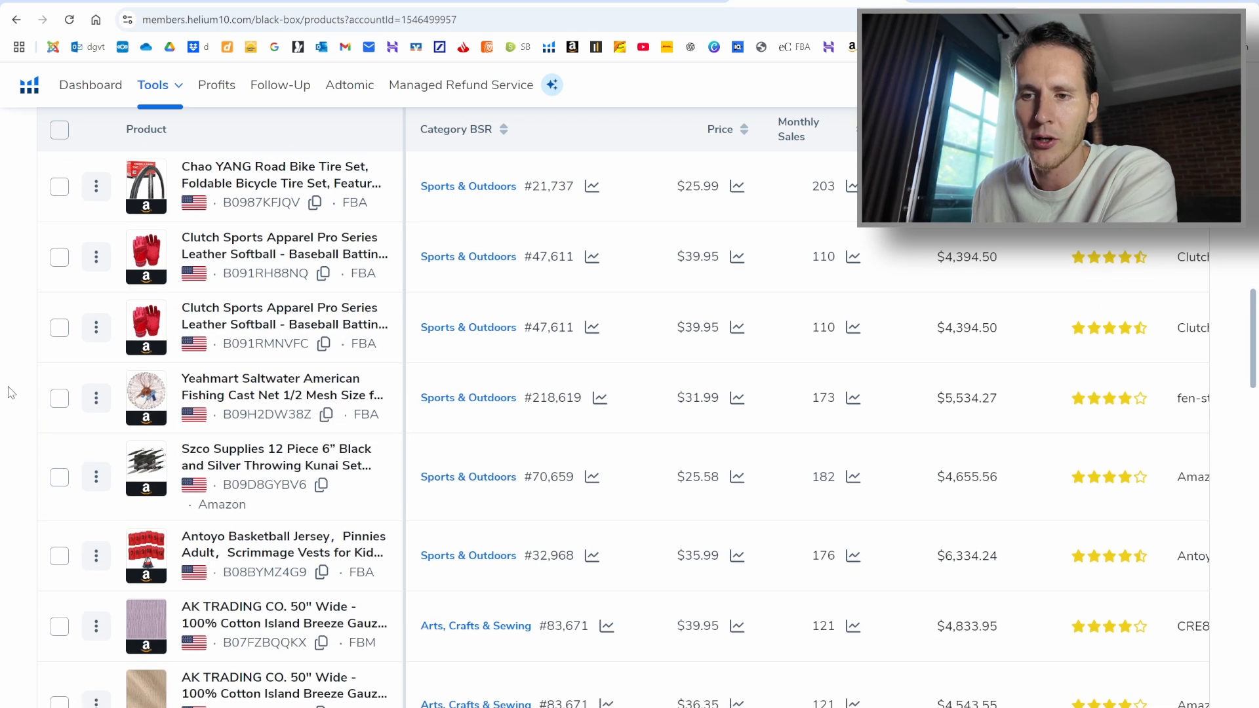
scroll(10, 315, down, 1)
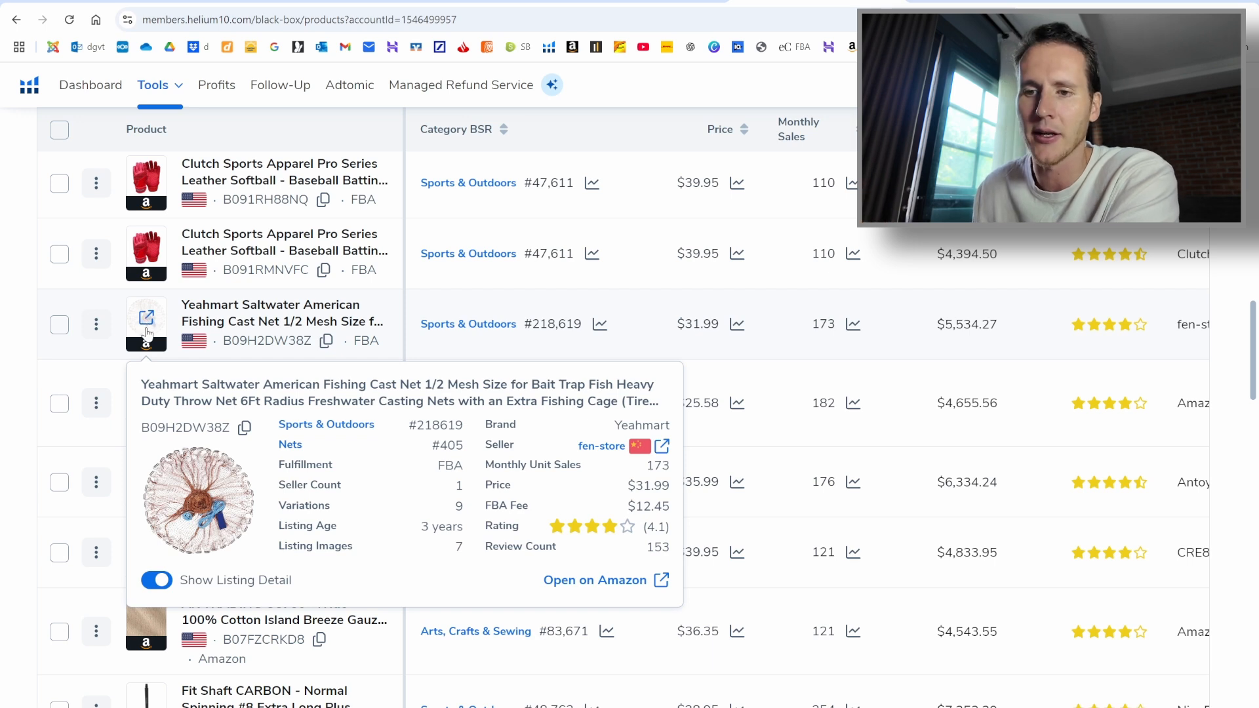
scroll(135, 355, down, 1)
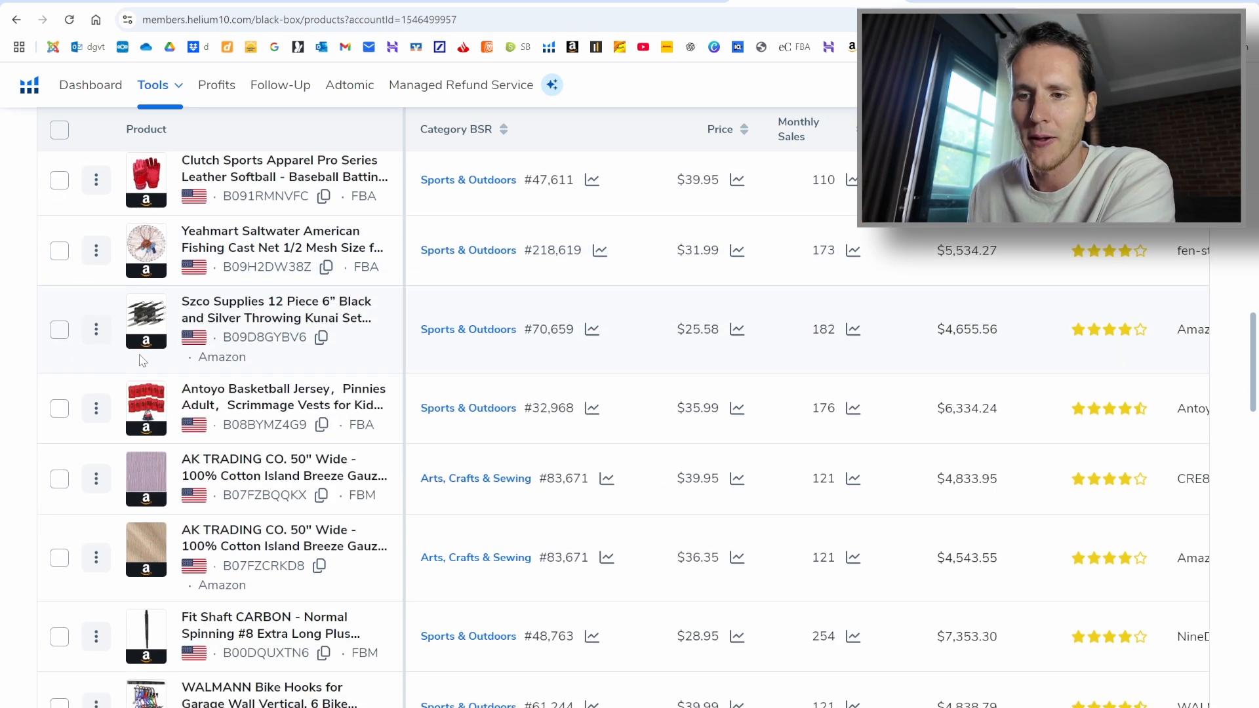
scroll(194, 303, down, 1)
scroll(195, 304, down, 2)
scroll(197, 309, up, 2)
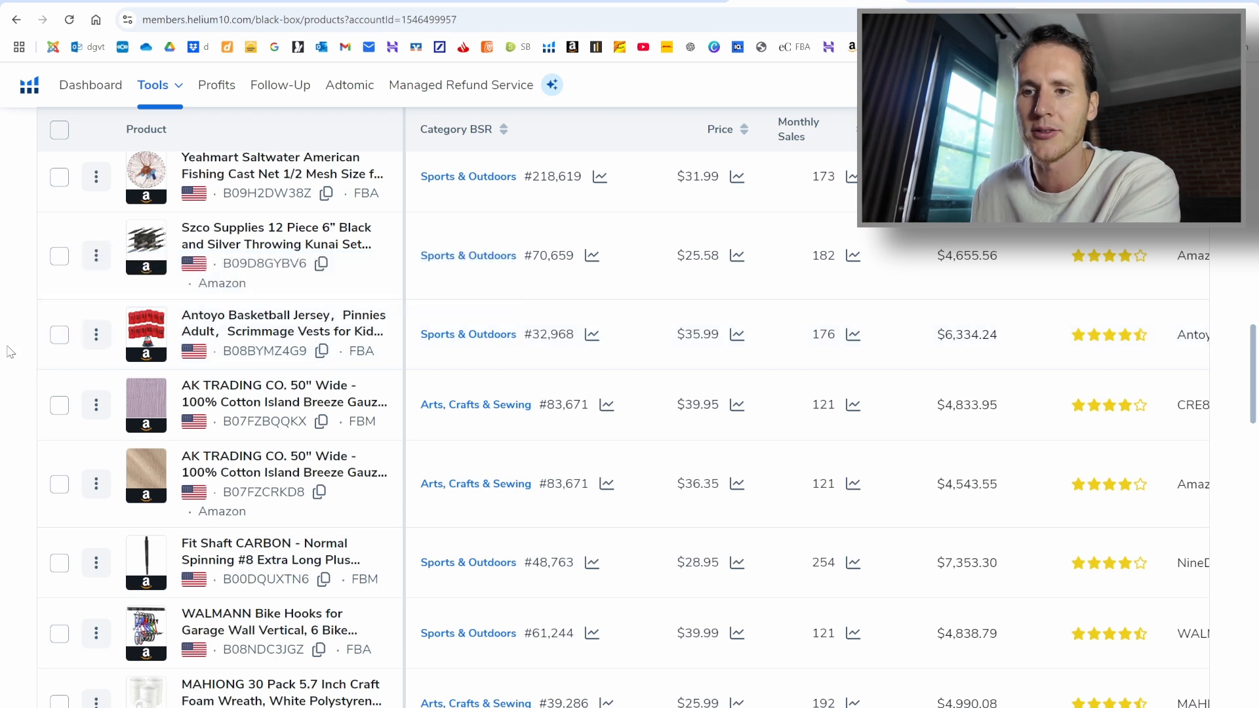
Step: Browse further down the Black Box results and open the Amazon listing of the WALMANN bike hooks for garage wall
scroll(23, 366, down, 3)
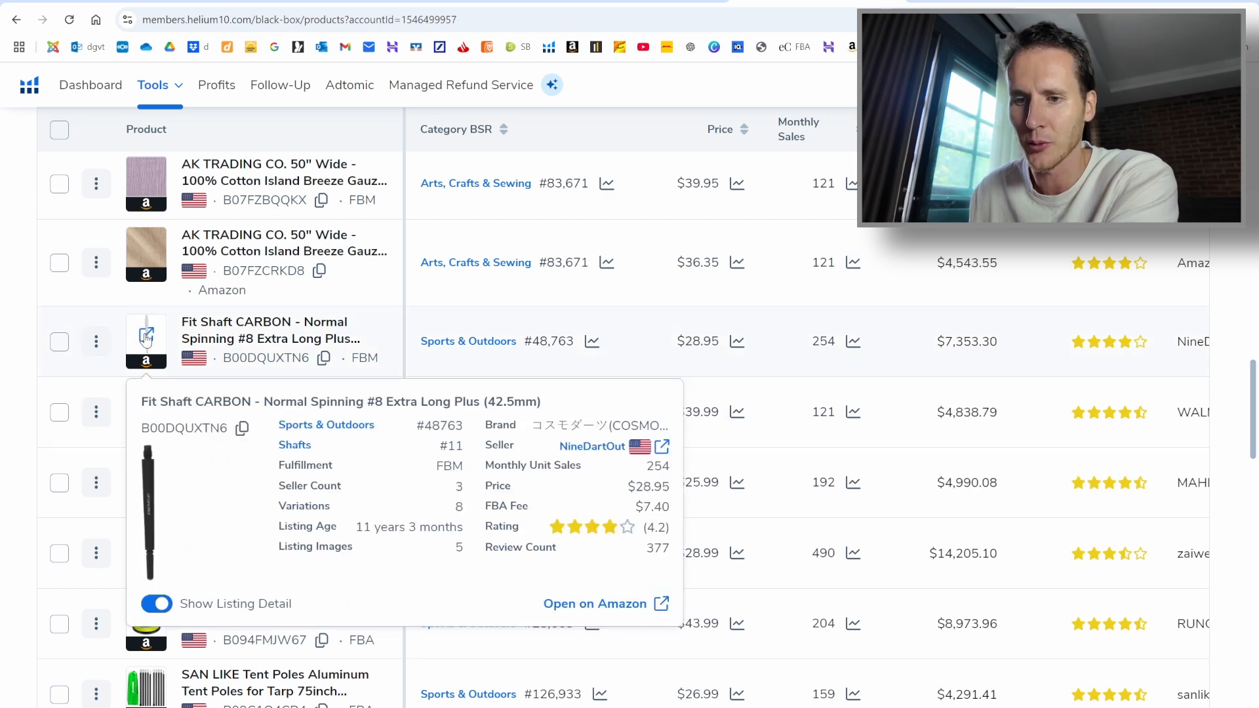
scroll(138, 338, down, 1)
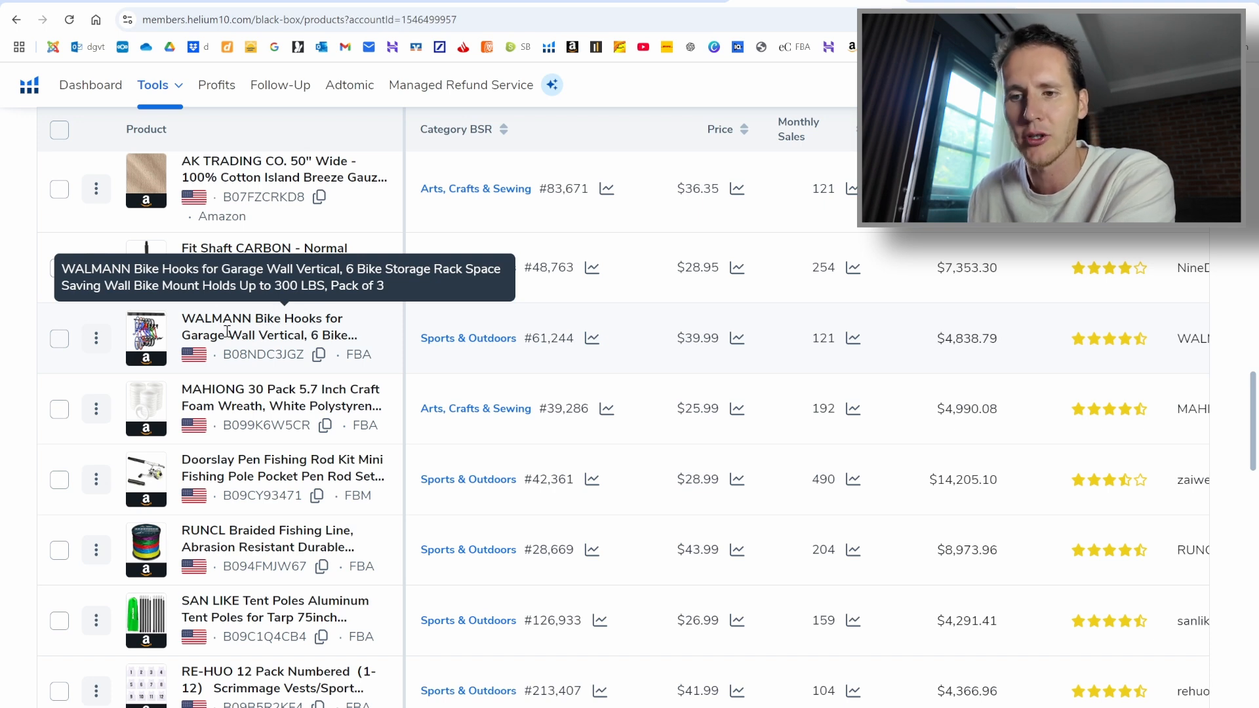
click(146, 335)
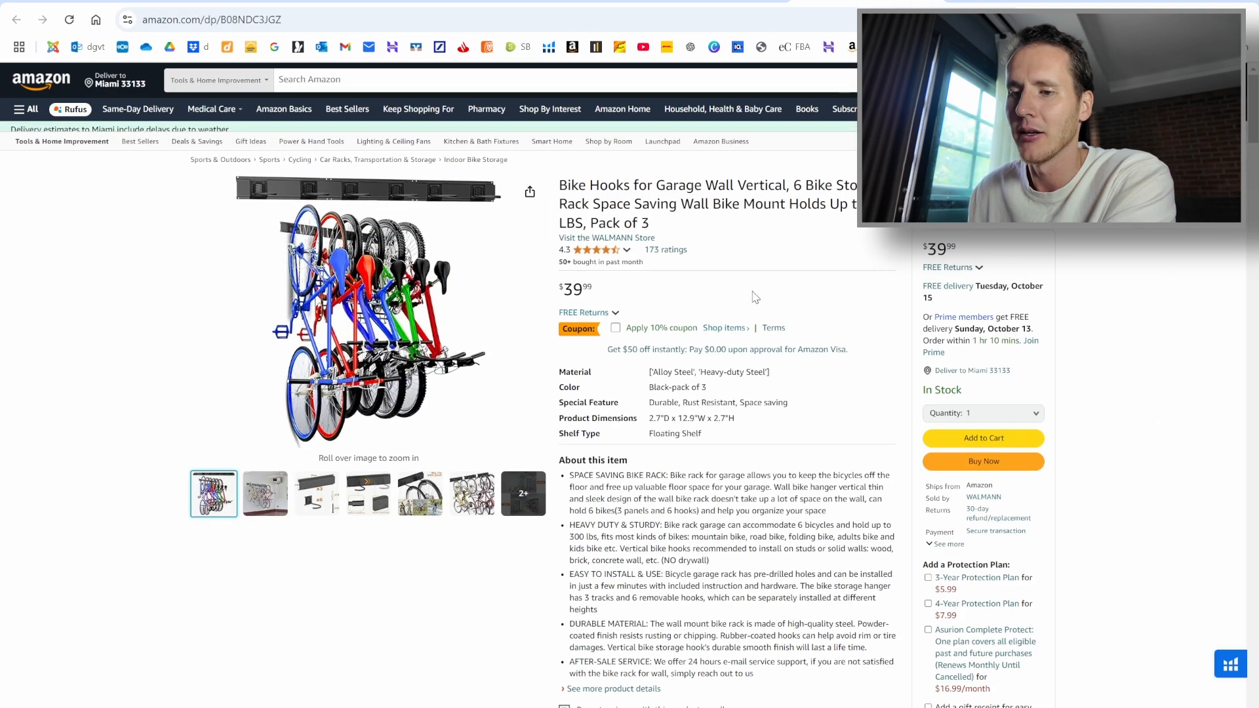
Step: Examine the bike hooks listing's product summary, price, description and product photos
scroll(771, 262, down, 1)
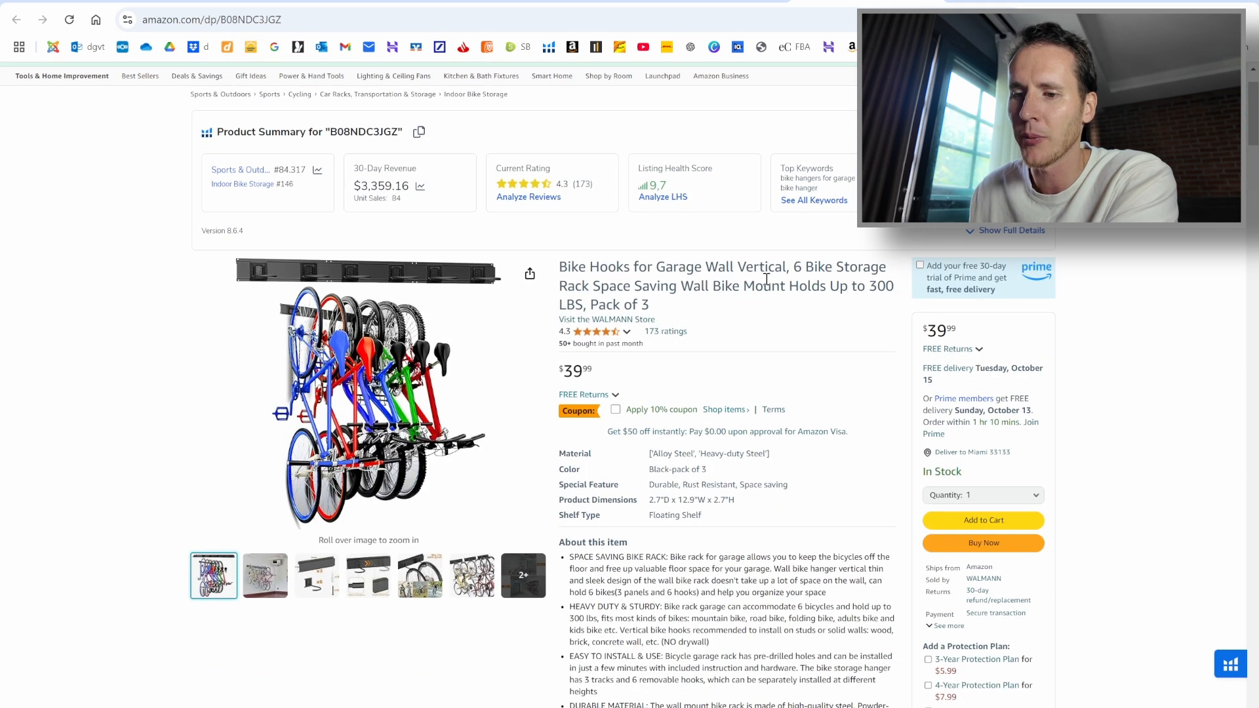
scroll(721, 367, down, 1)
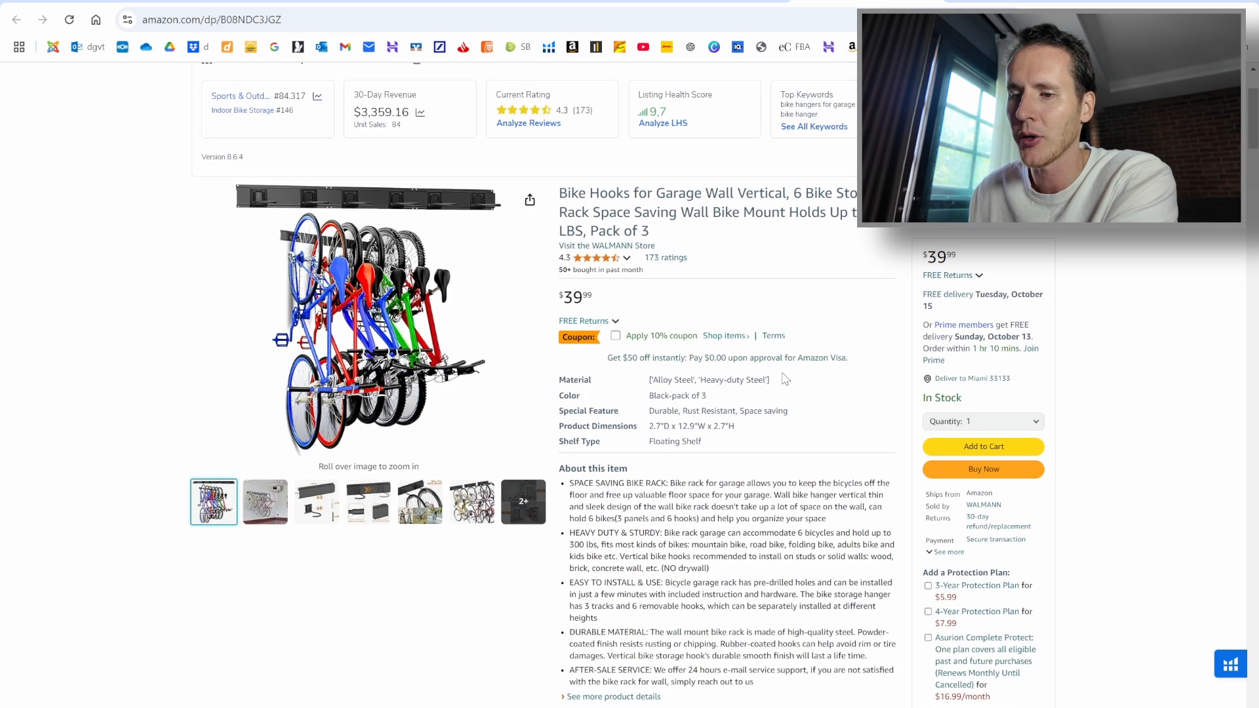
scroll(810, 375, down, 1)
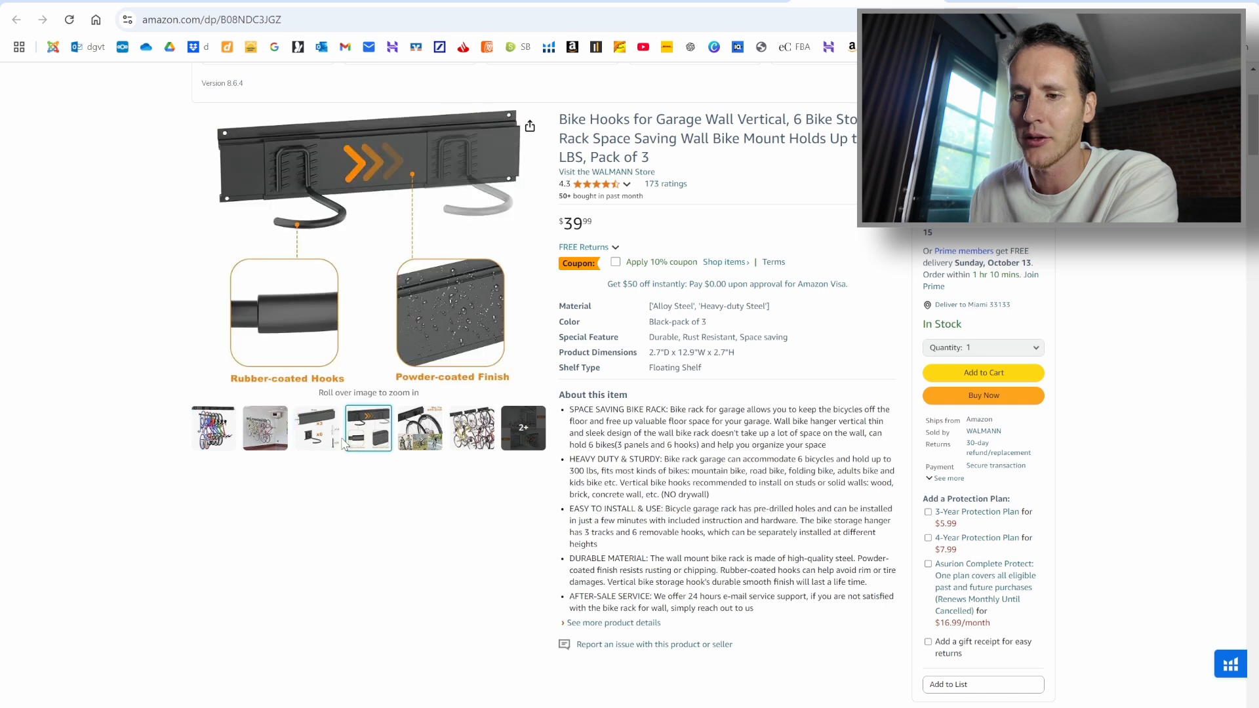
scroll(525, 433, up, 1)
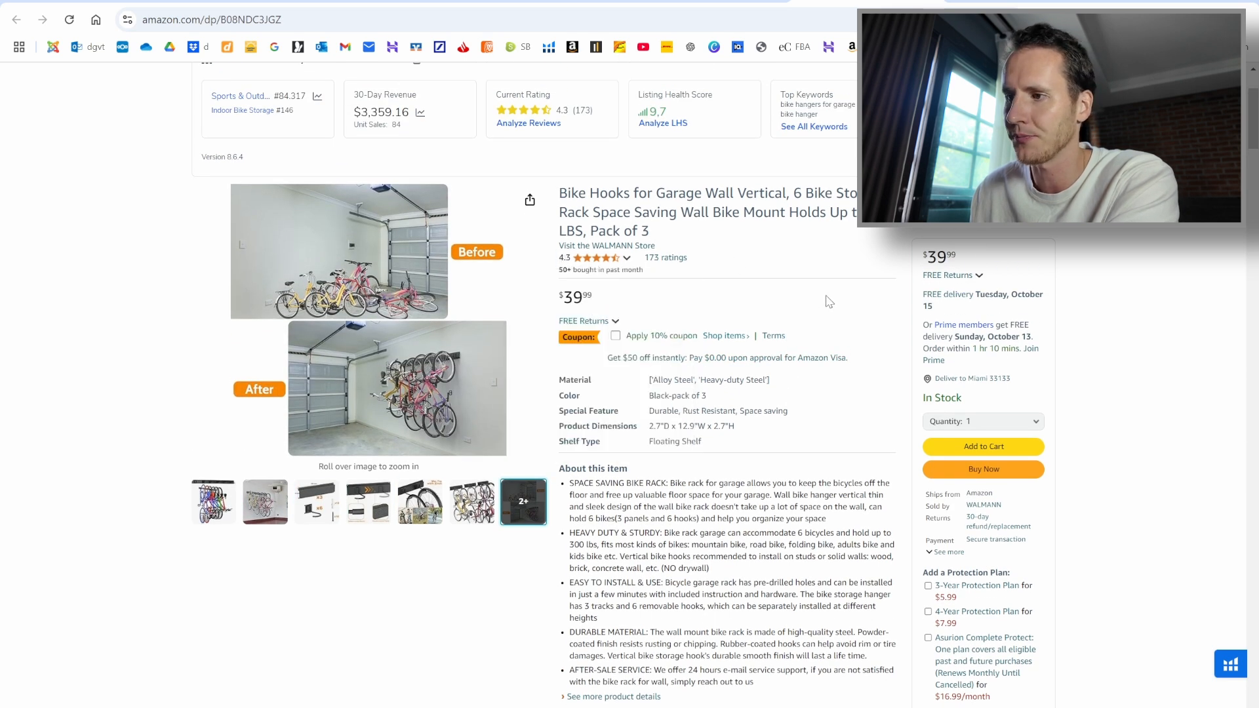
Step: Open the Profitability Calculator for the bike hooks, check the freight cost and the October–December margin, and close it
scroll(986, 263, down, 5)
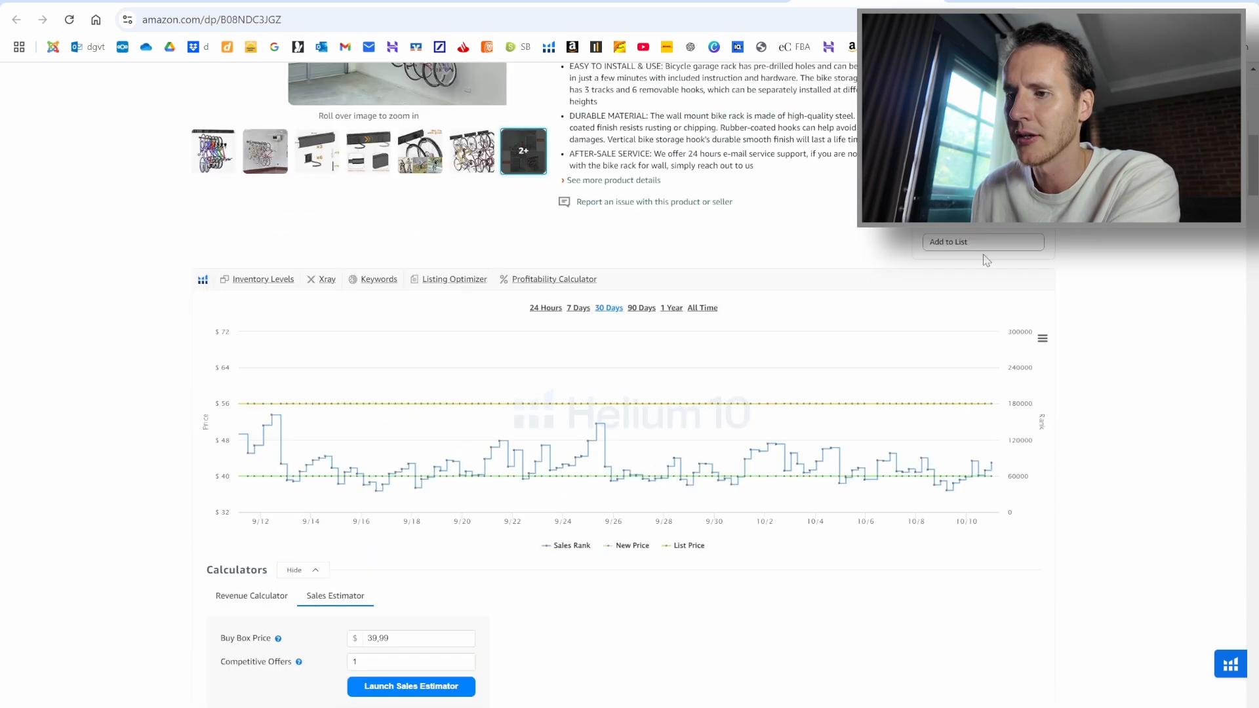
click(552, 280)
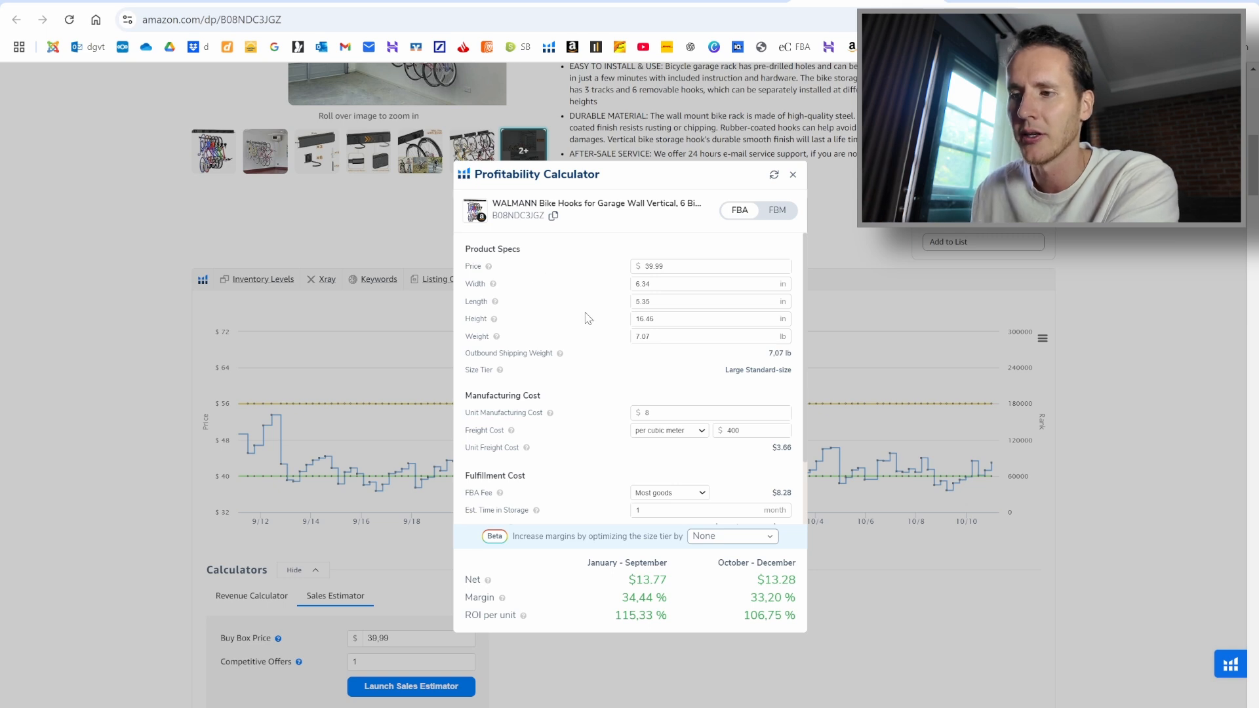
scroll(654, 295, down, 1)
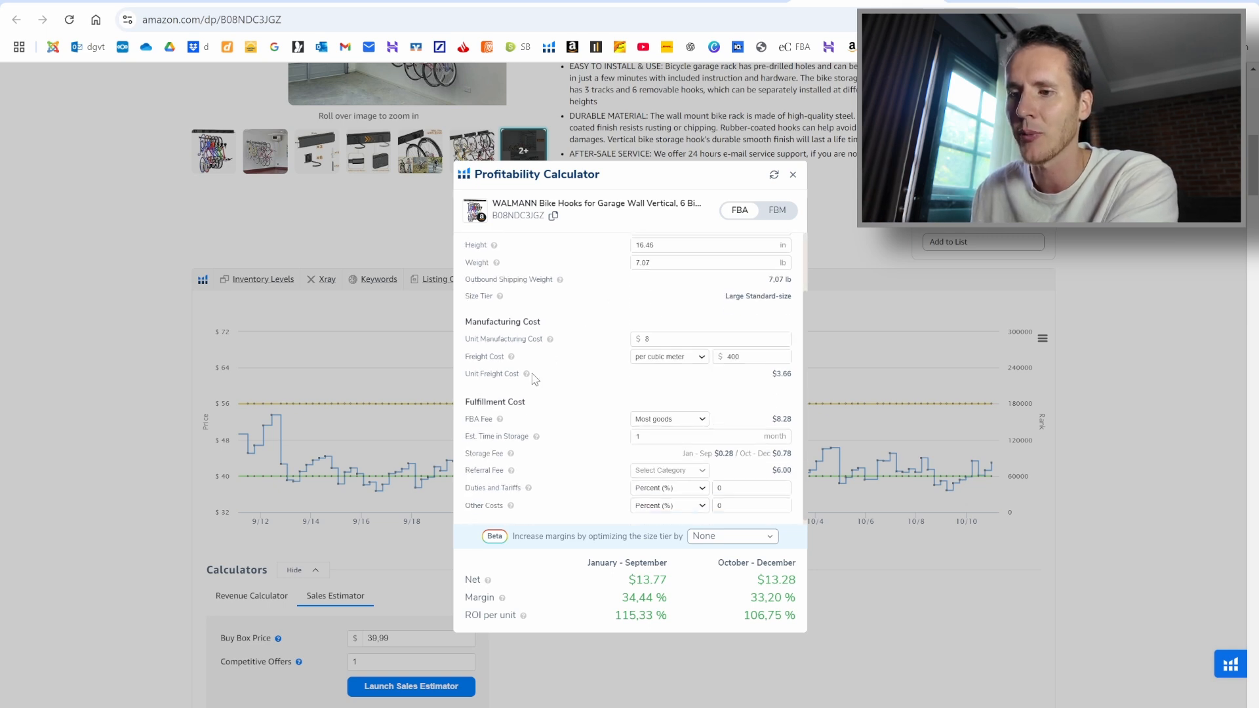
drag(475, 358, 503, 359)
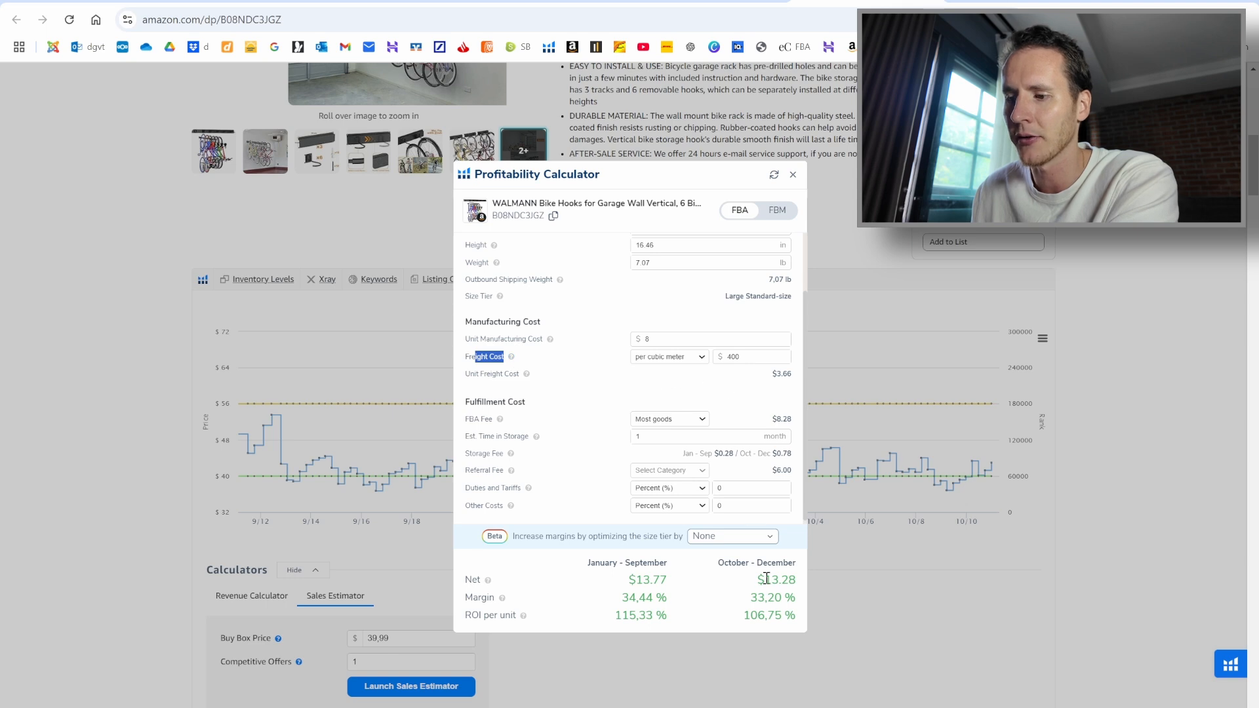
drag(751, 599, 796, 598)
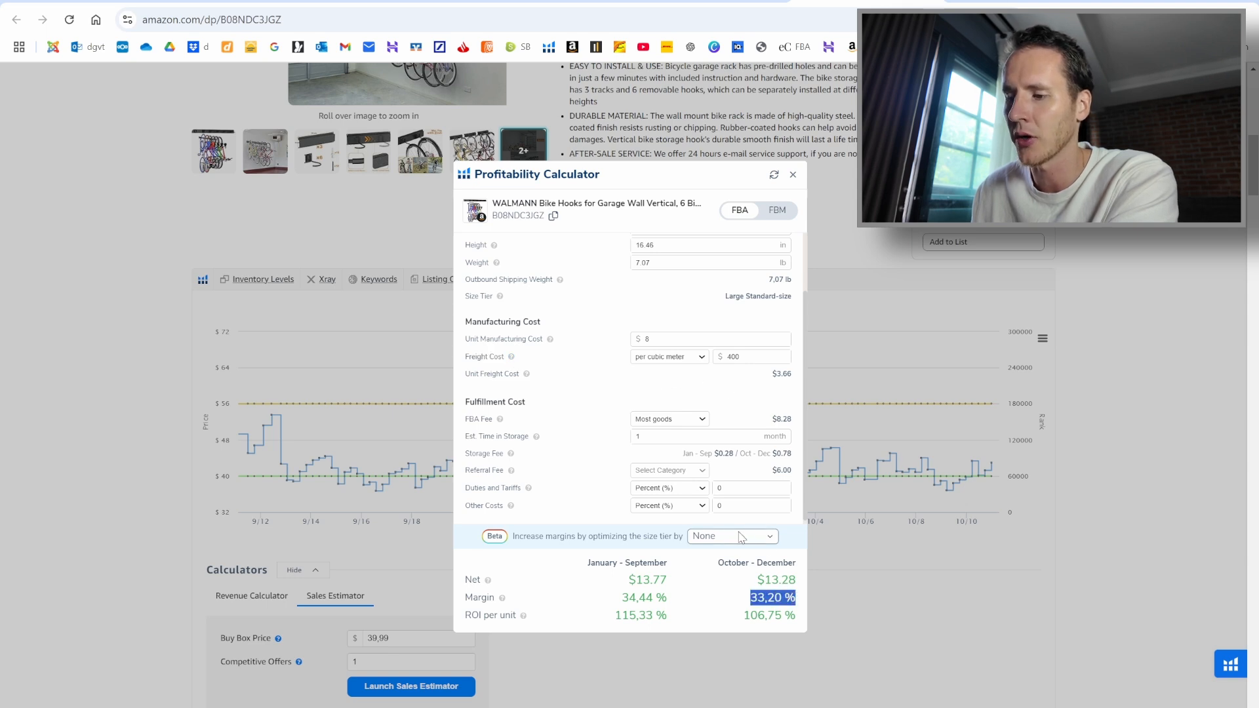
click(794, 175)
Step: Read the customer reviews and star rating breakdown of the bike hooks, and return to the start of the listing
drag(1253, 171, 1185, 535)
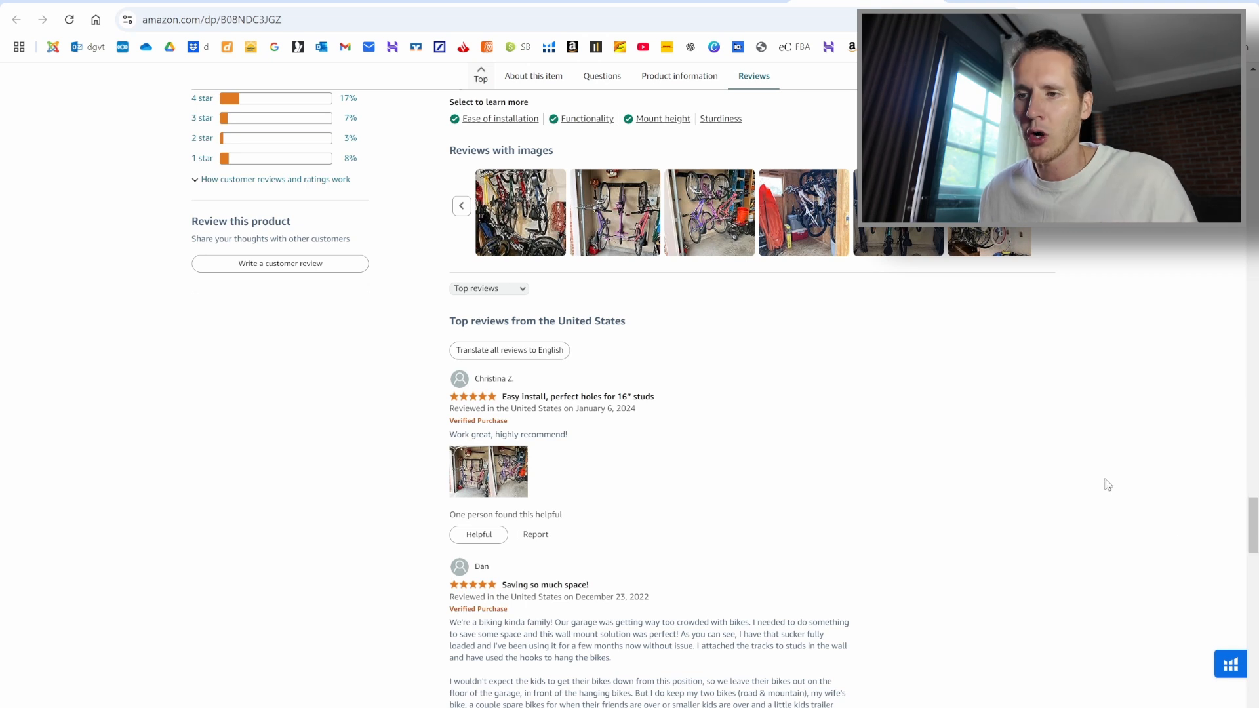
scroll(1104, 486, up, 2)
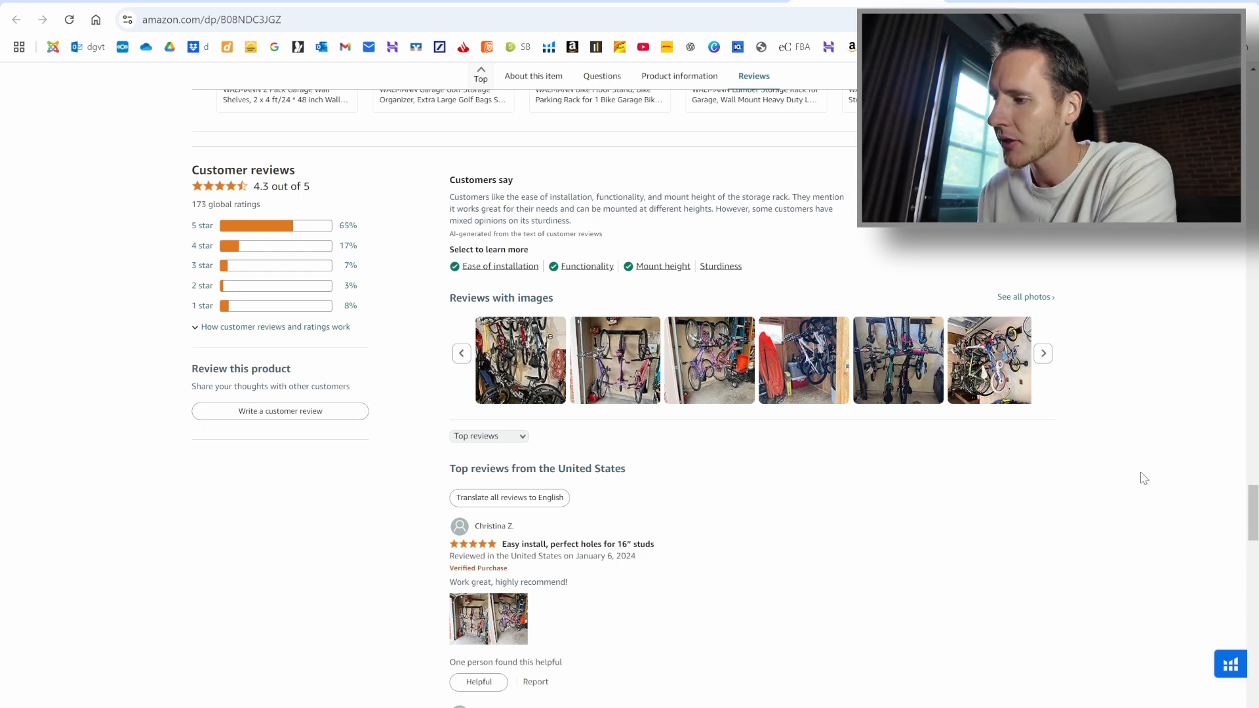
drag(1255, 516, 1254, 103)
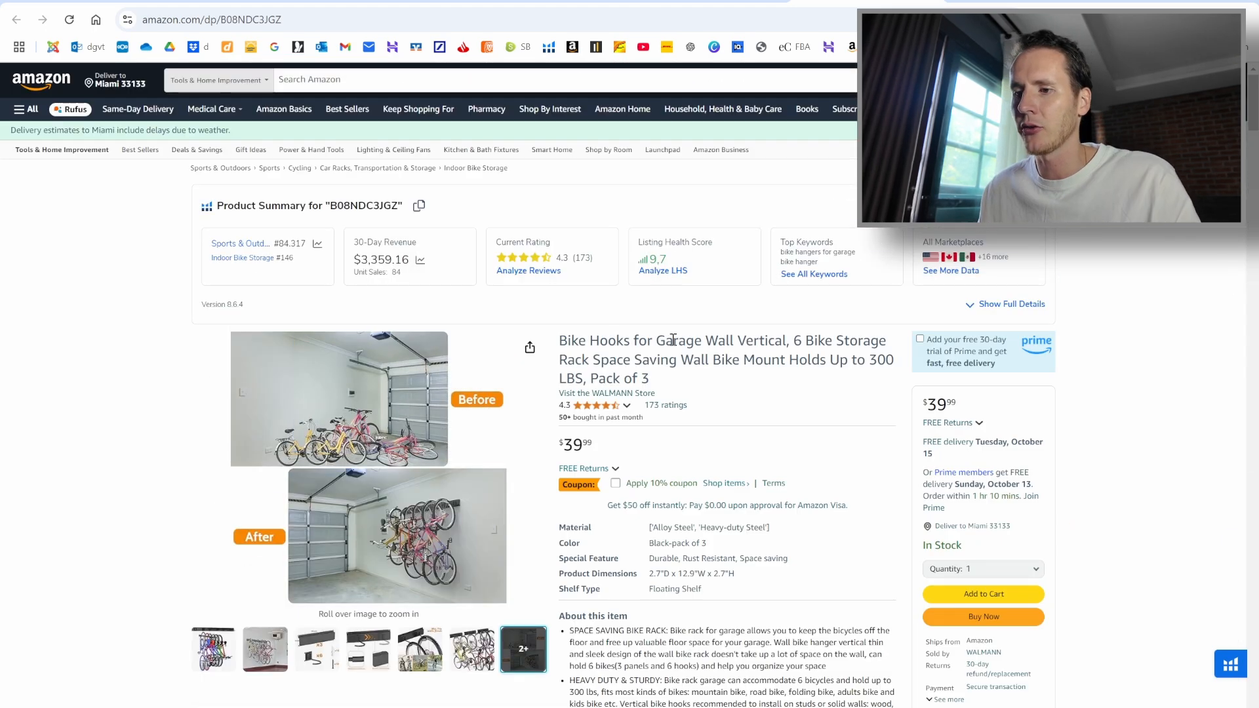
Step: Search Amazon for "Bike Hooks for Garage", copied from the listing title, across All Departments
drag(561, 342, 702, 340)
key(ctrl+c)
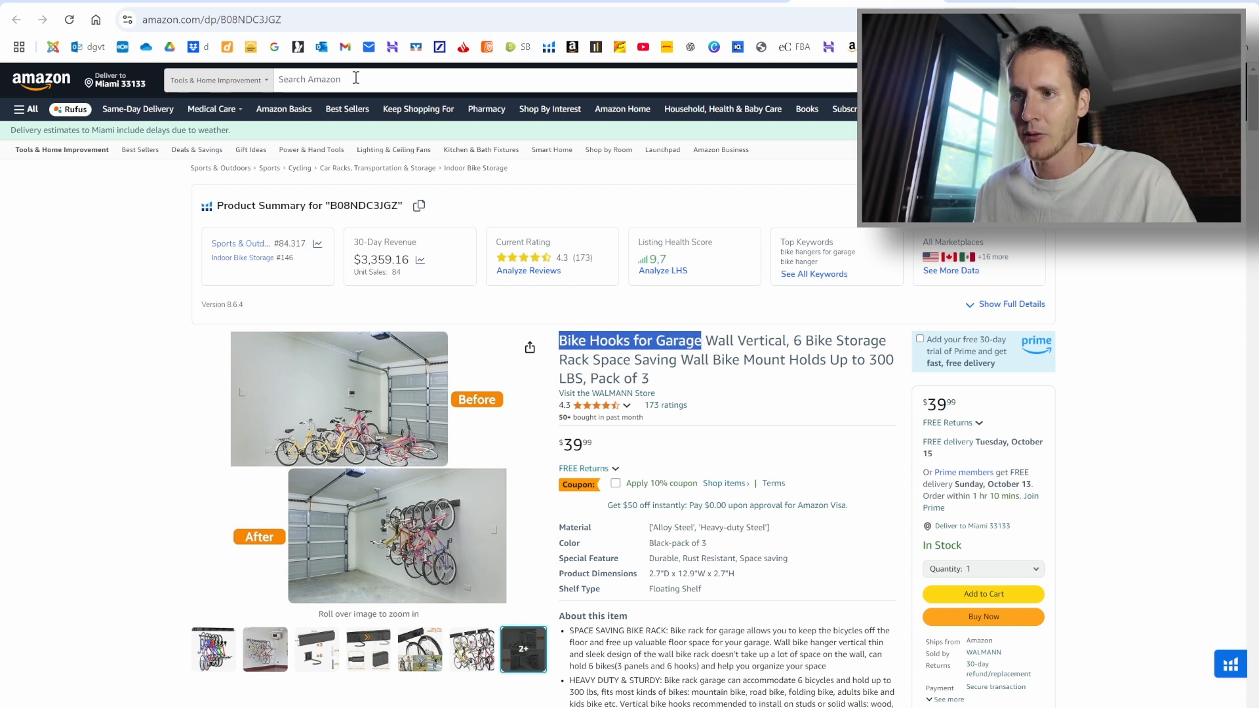
click(357, 80)
key(ctrl+v)
click(262, 80)
scroll(238, 172, up, 10)
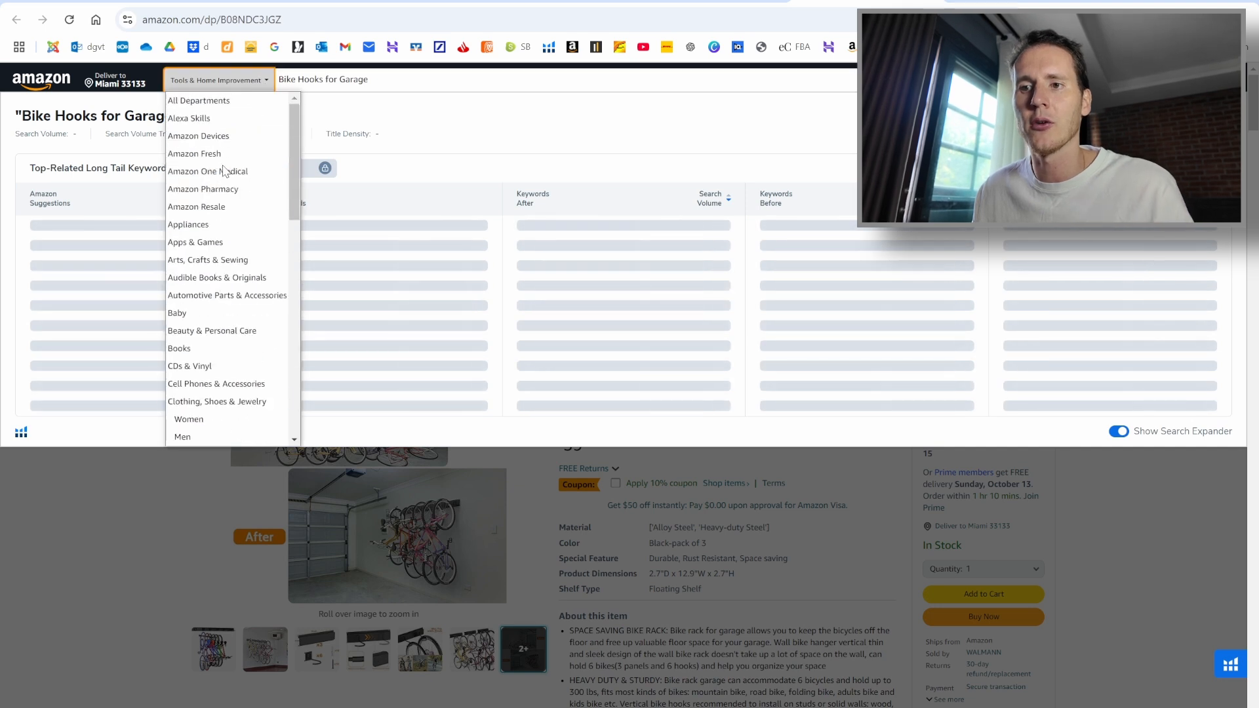
click(192, 100)
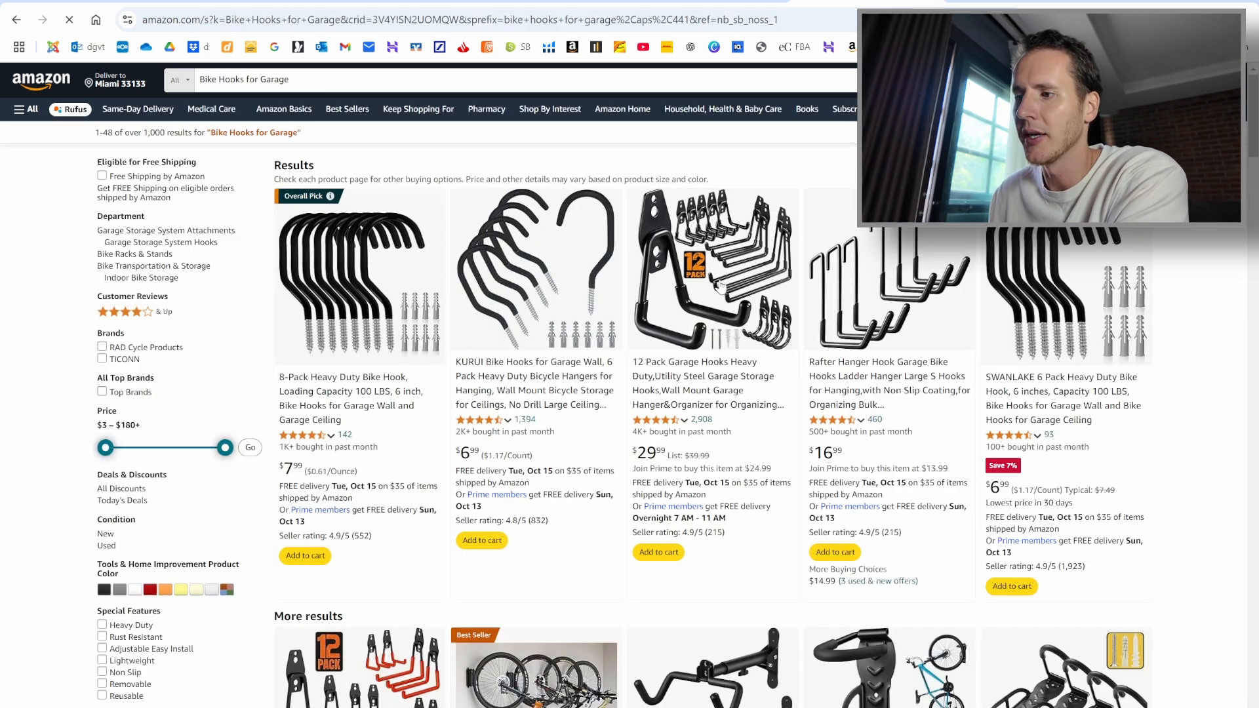
Step: Look through the competing bike hooks in the search results, comparing their designs, prices and review counts
scroll(740, 295, down, 2)
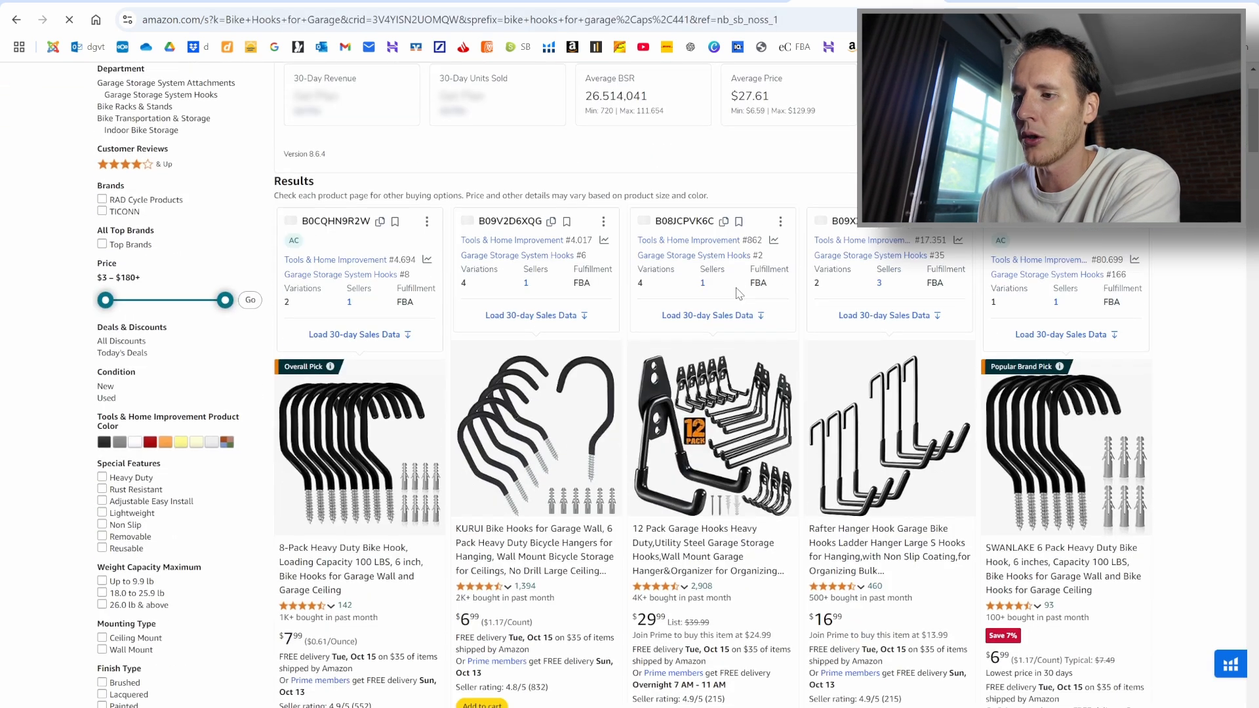
scroll(682, 305, up, 3)
scroll(335, 137, down, 5)
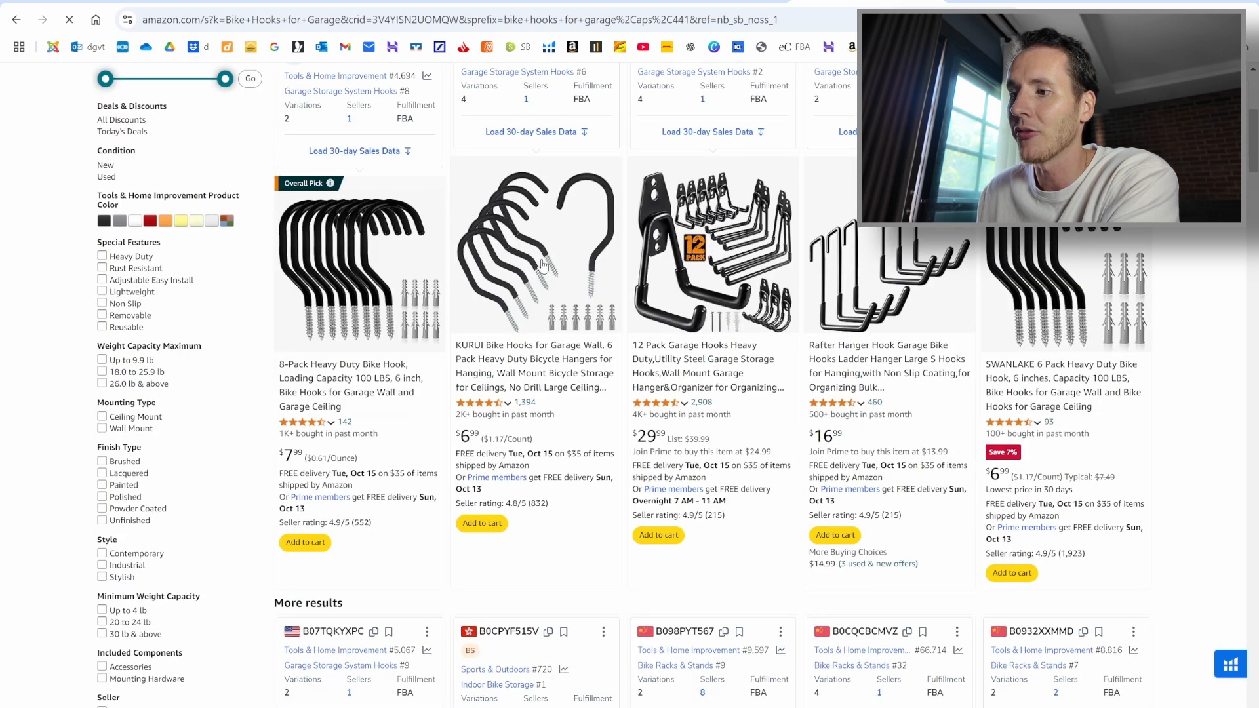
scroll(544, 264, down, 6)
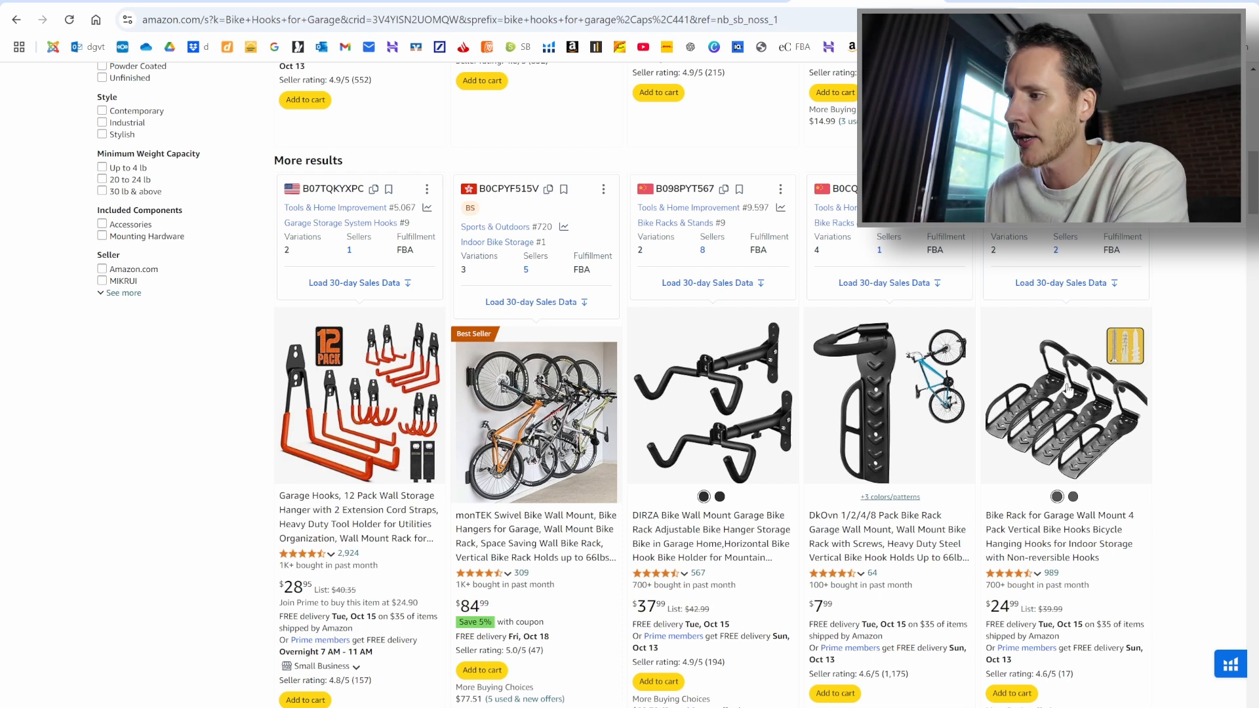
scroll(879, 367, up, 12)
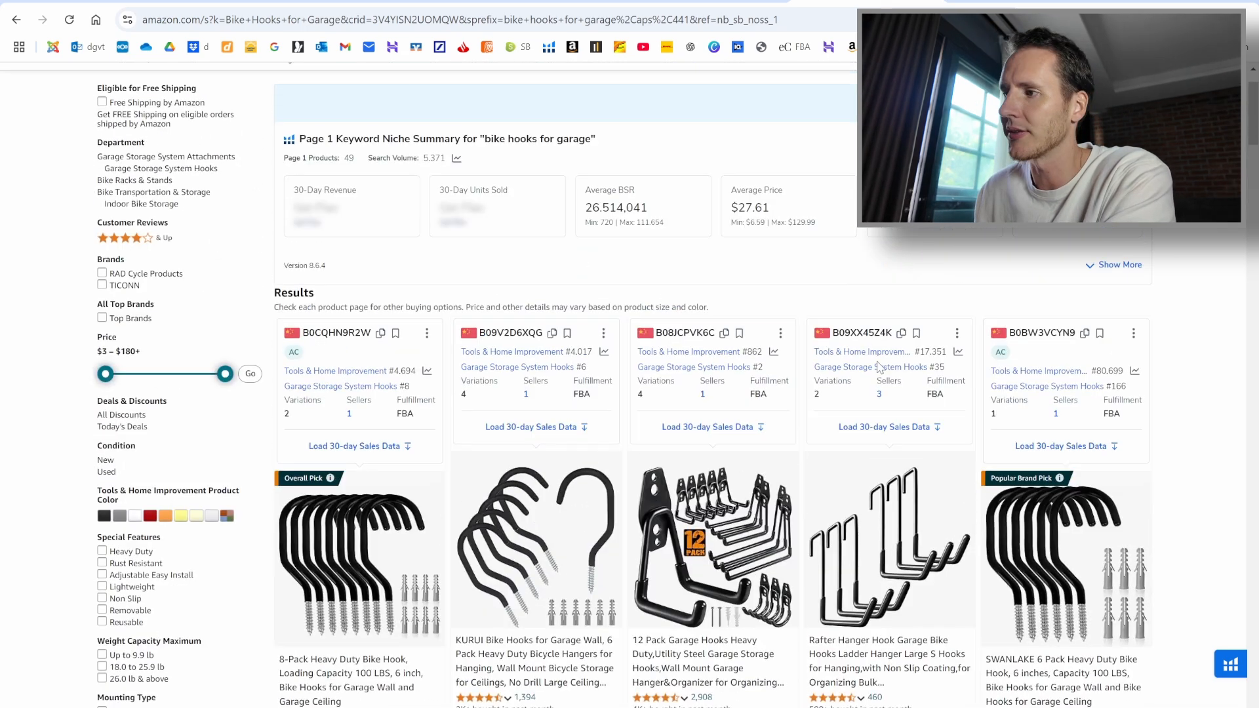
Step: Run the Xray analysis on the search results and examine the keyword's average revenue and average price
scroll(1003, 289, up, 2)
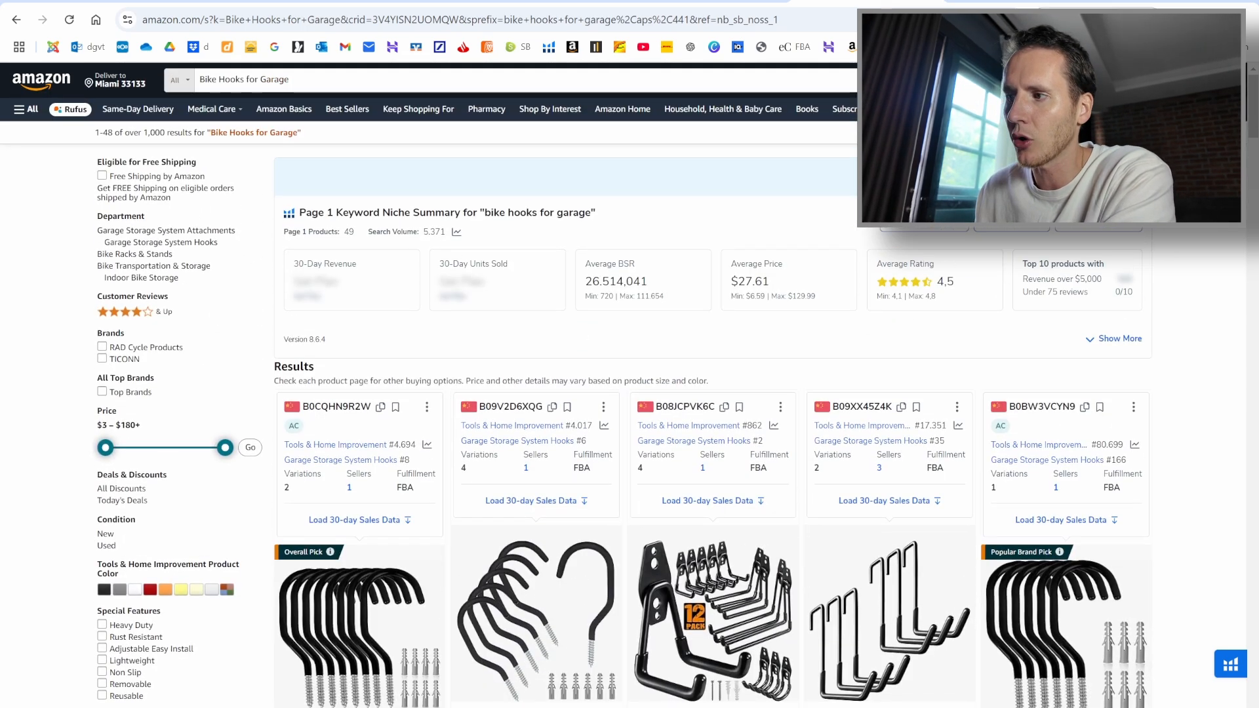
click(951, 156)
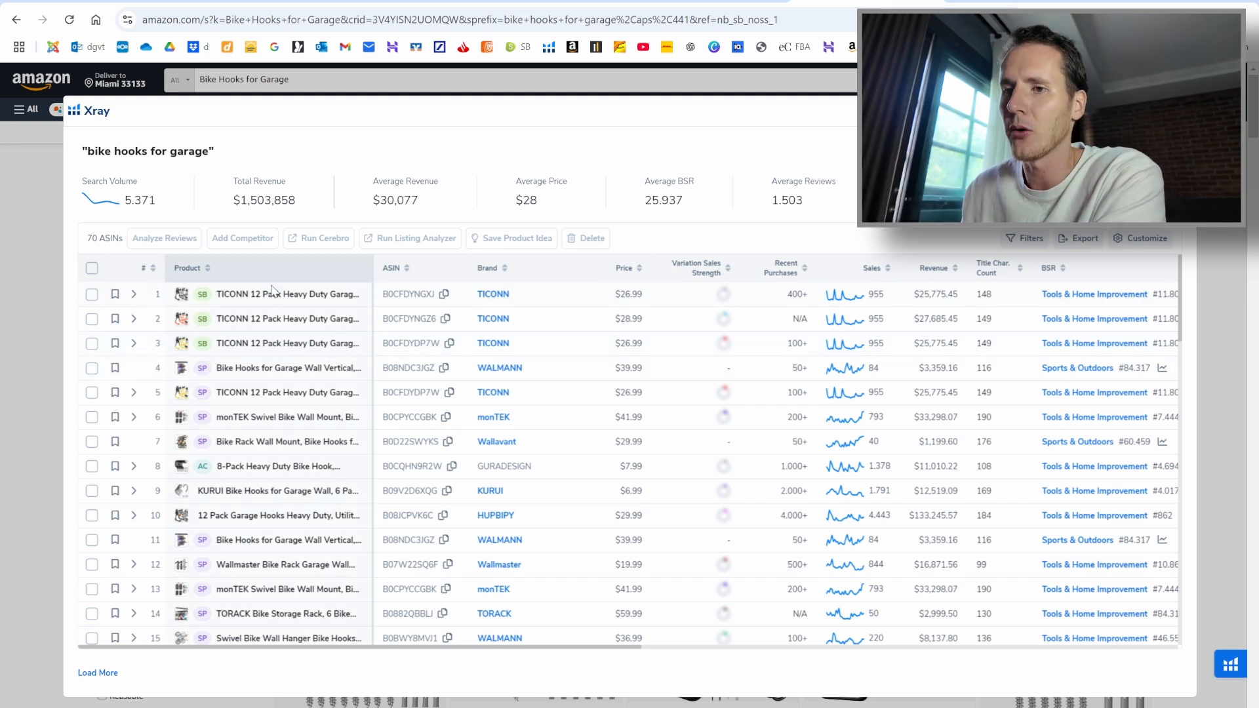
drag(92, 148, 206, 147)
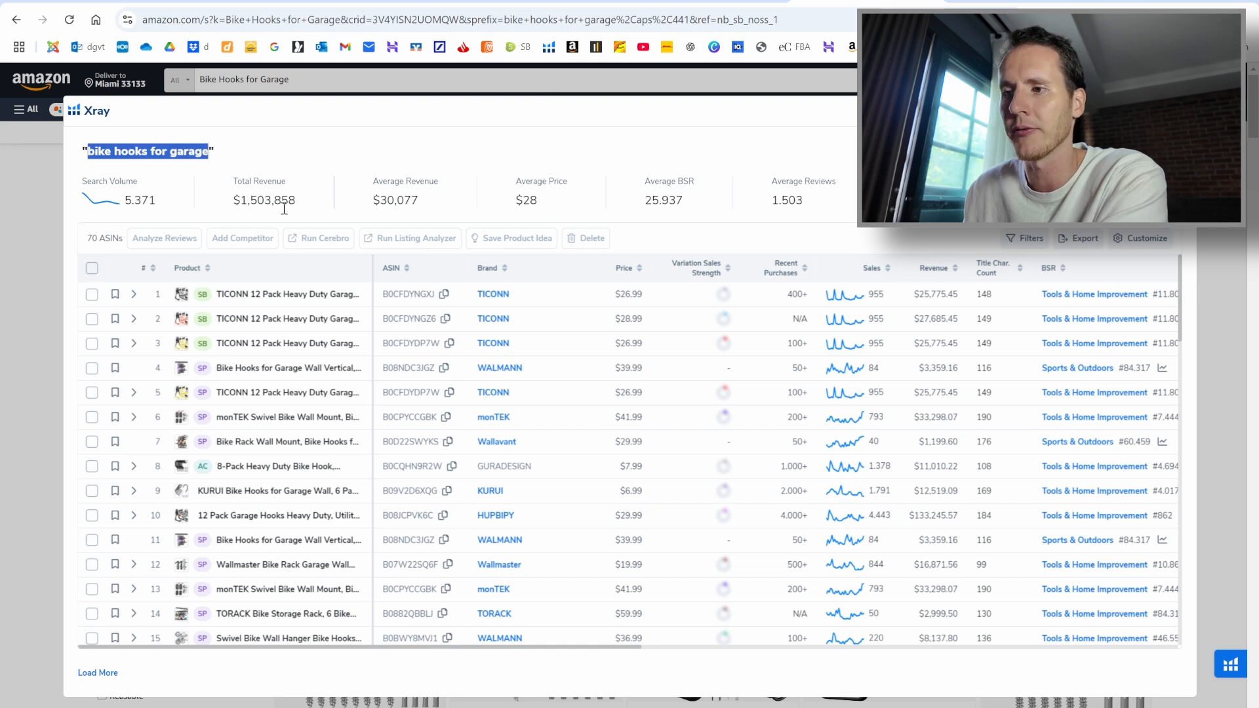
drag(380, 200, 441, 206)
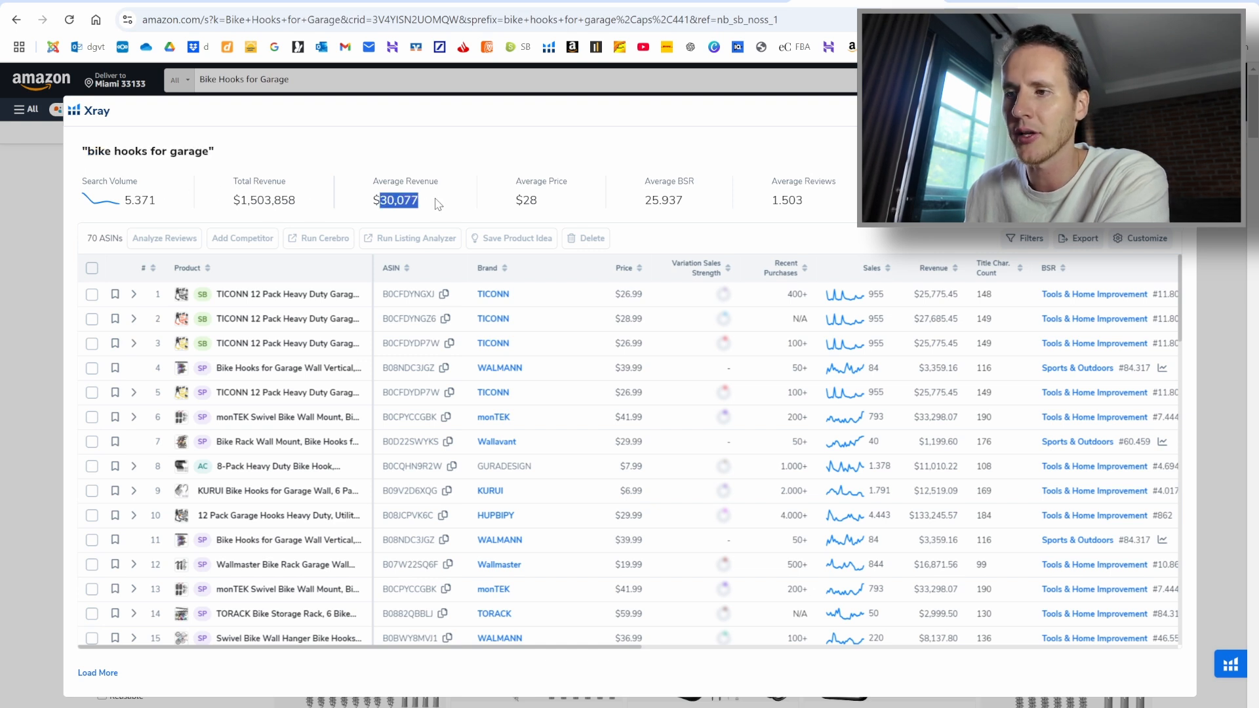
click(510, 163)
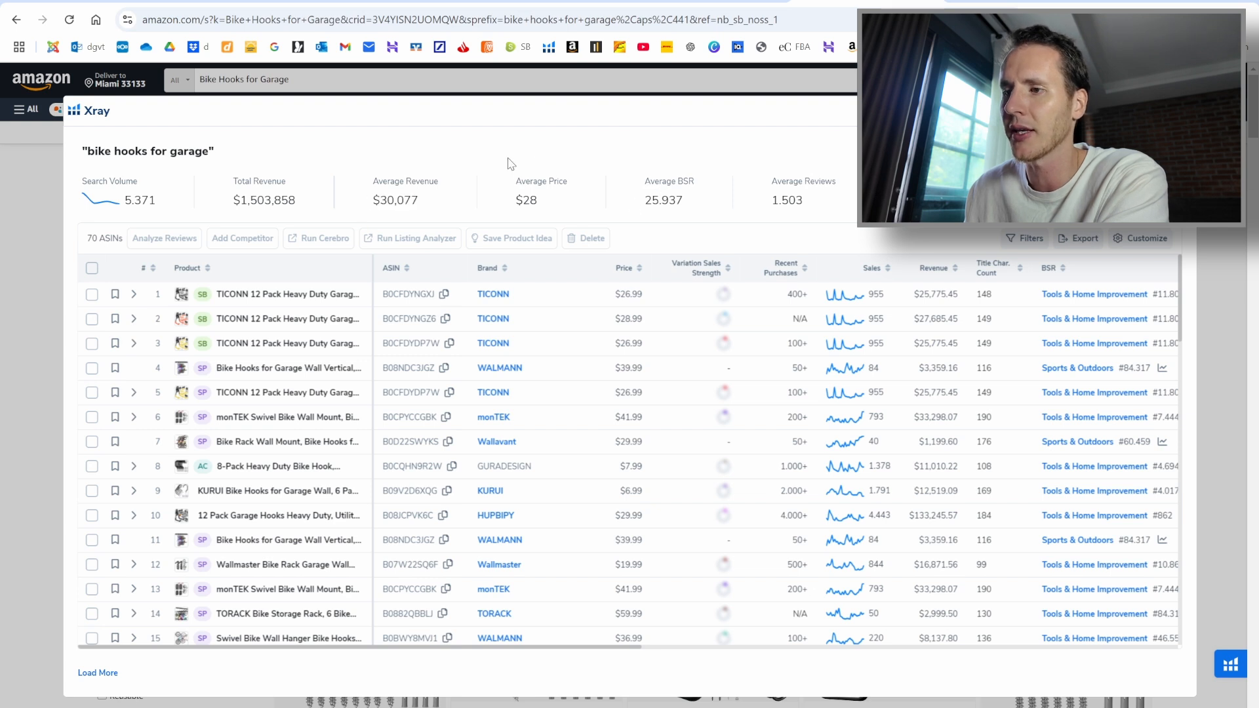
drag(523, 204, 551, 206)
click(591, 202)
Step: Check the ratings and reviews columns in Xray, sort the products by revenue from highest, and look through the top earners
drag(592, 648, 930, 650)
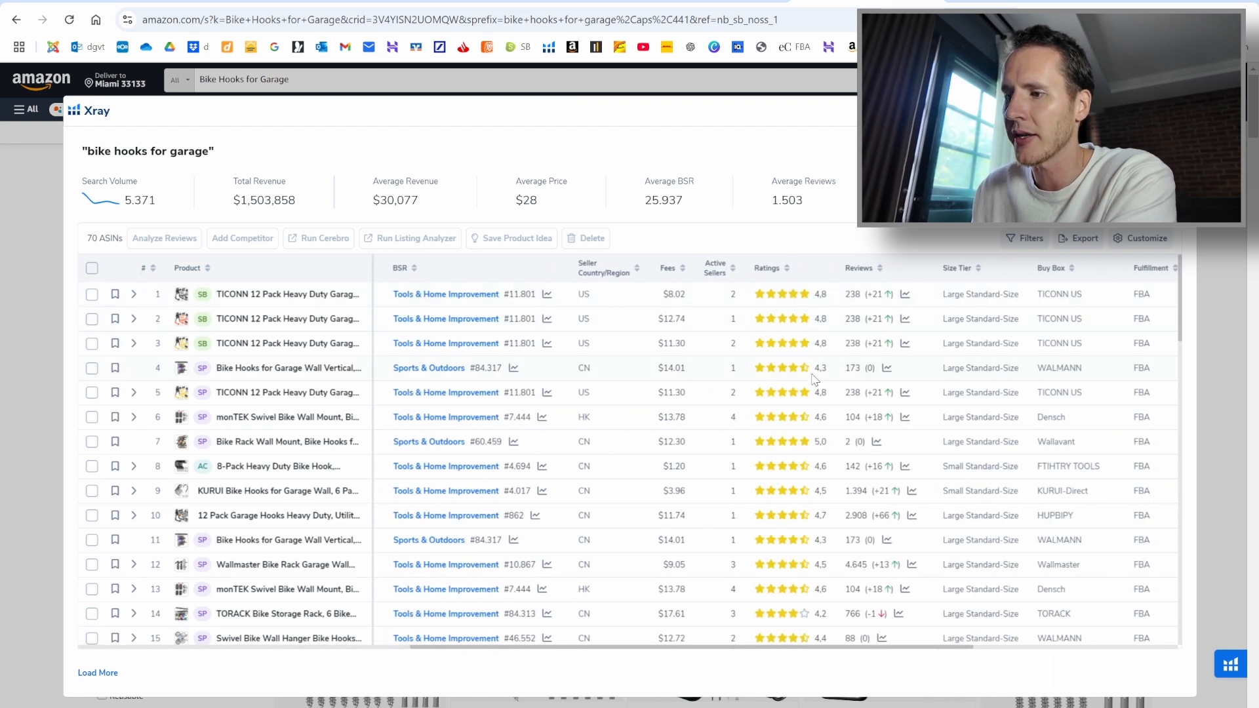
drag(845, 649, 575, 653)
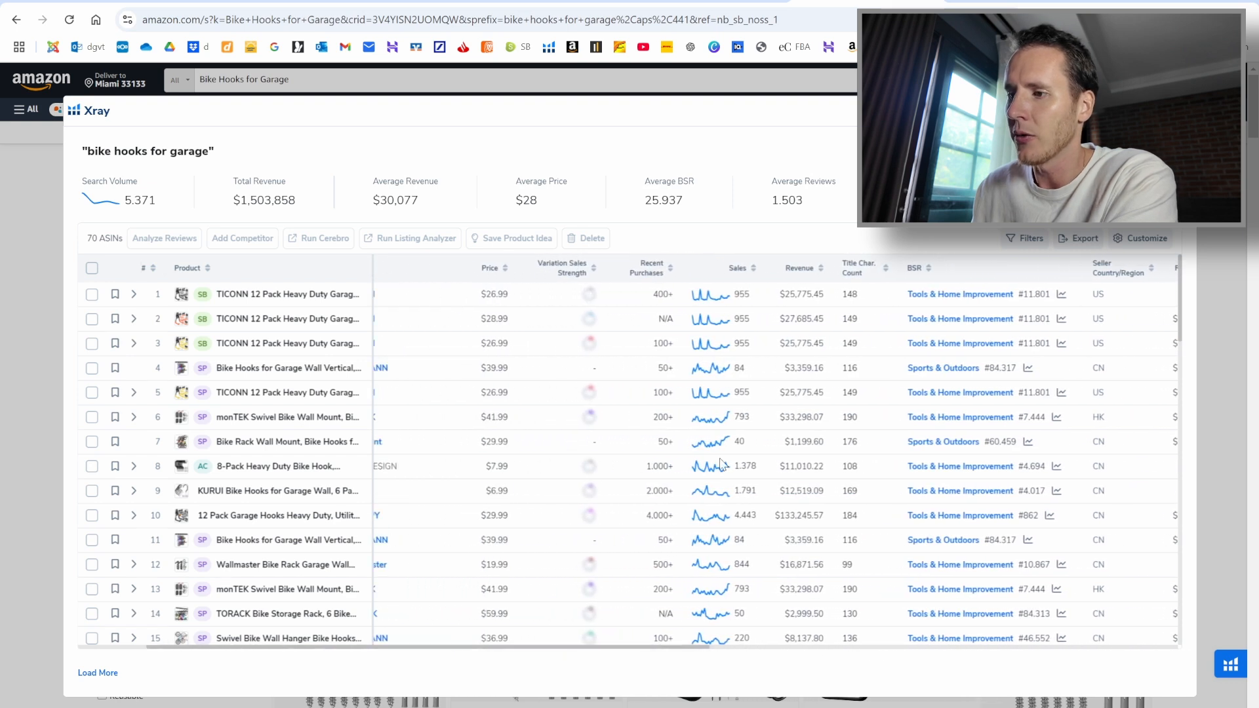
click(817, 269)
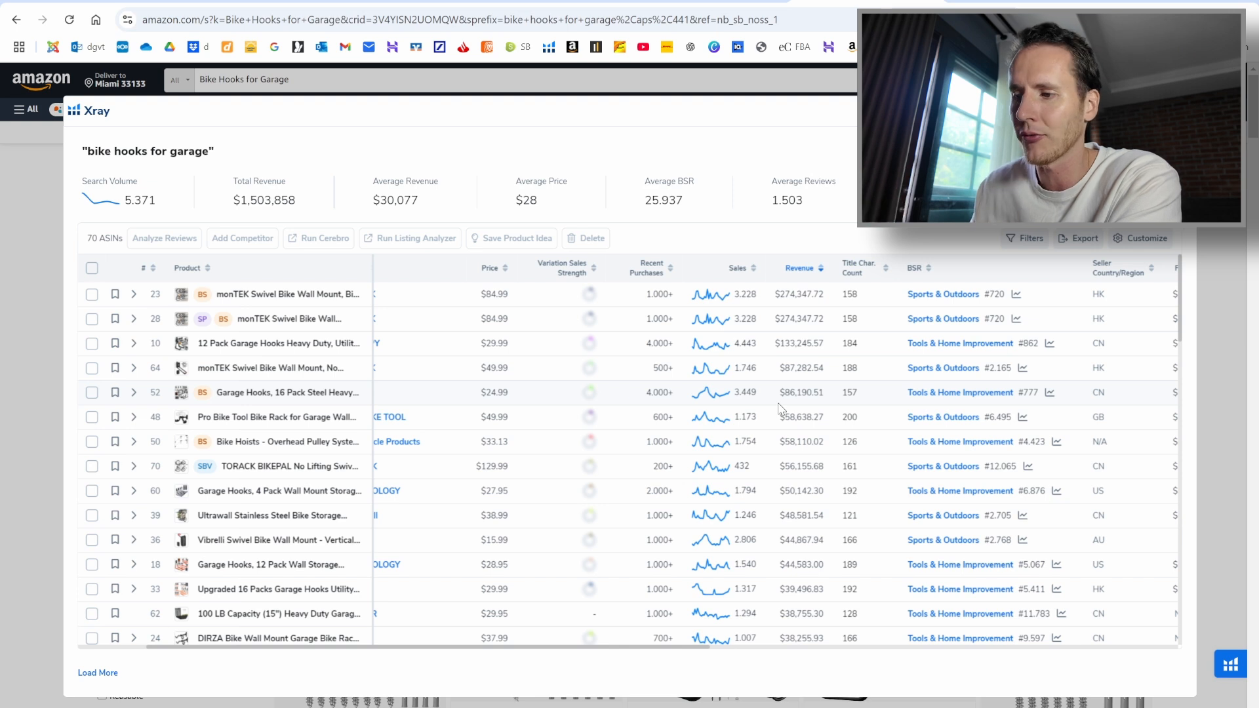
scroll(785, 396, down, 4)
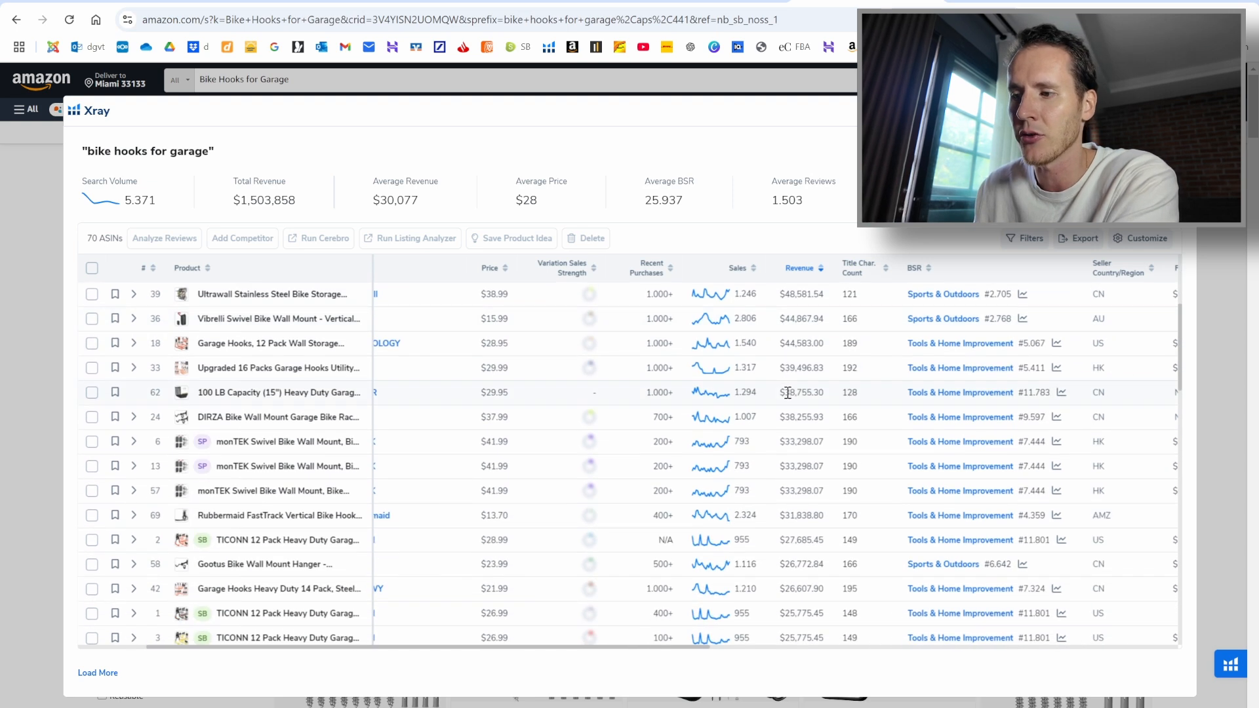
scroll(789, 396, up, 4)
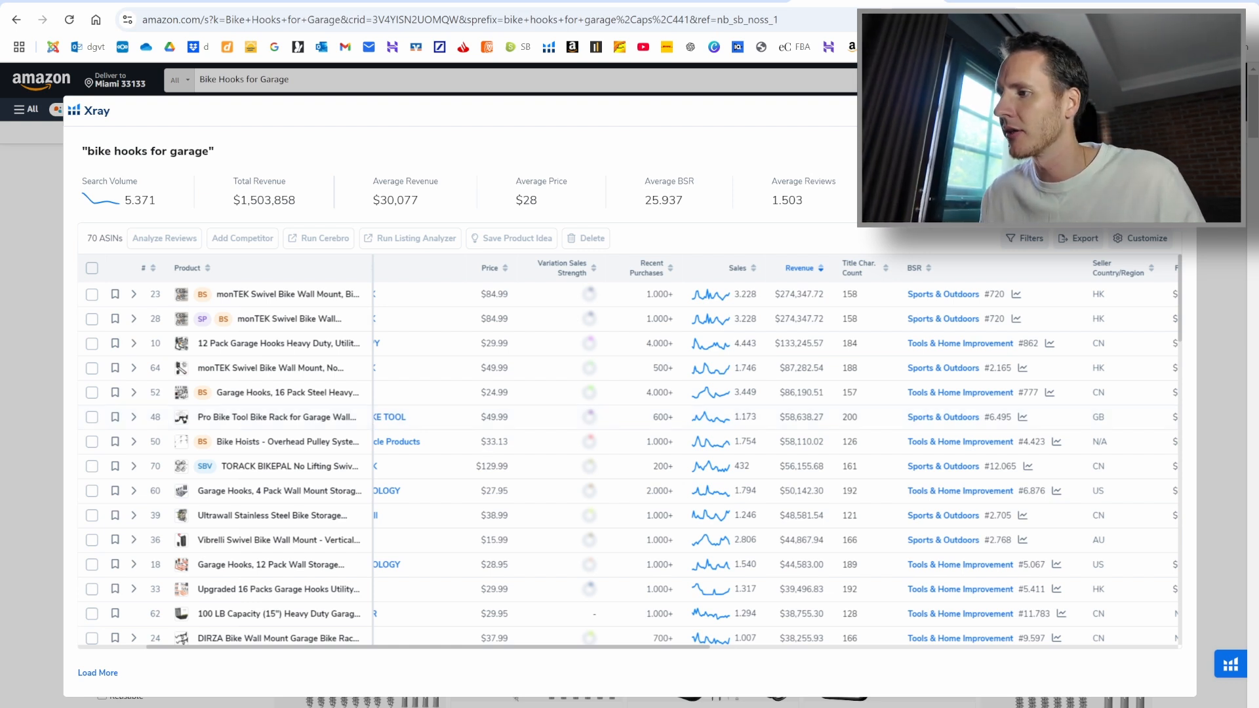
Step: Close the Xray analysis and look further through the bike hook search results for competing designs
click(1178, 111)
scroll(636, 448, down, 7)
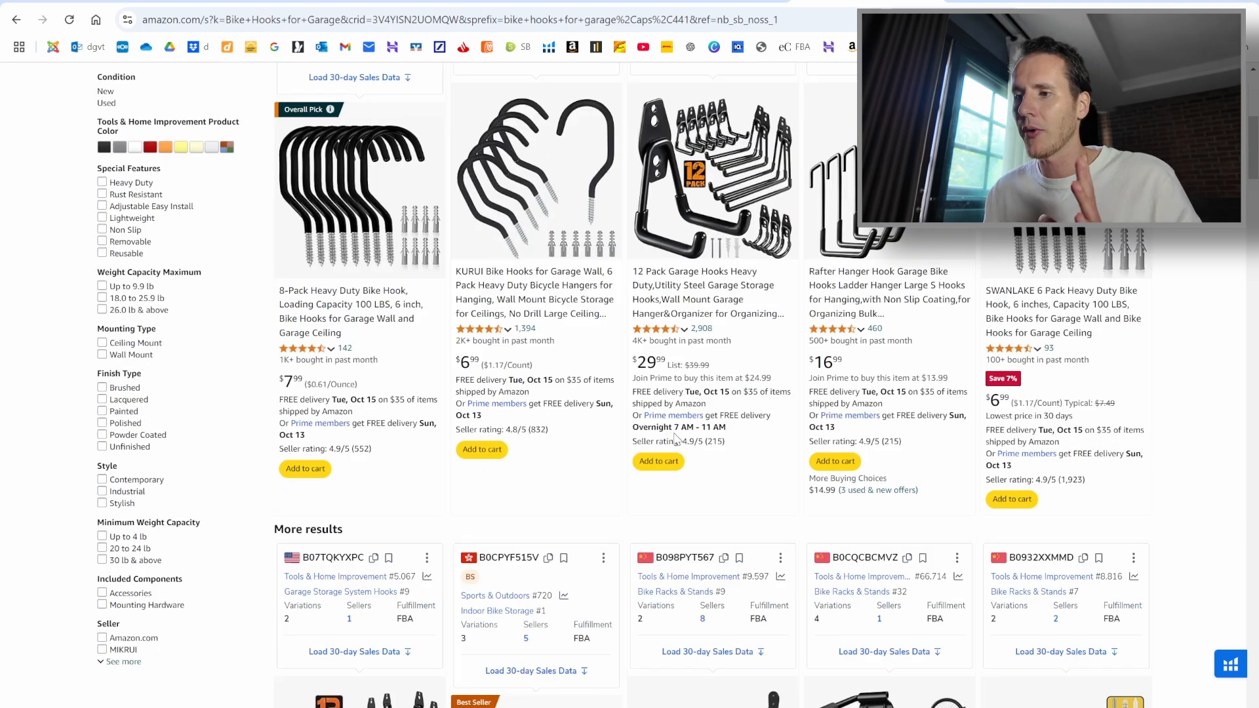
scroll(684, 438, down, 7)
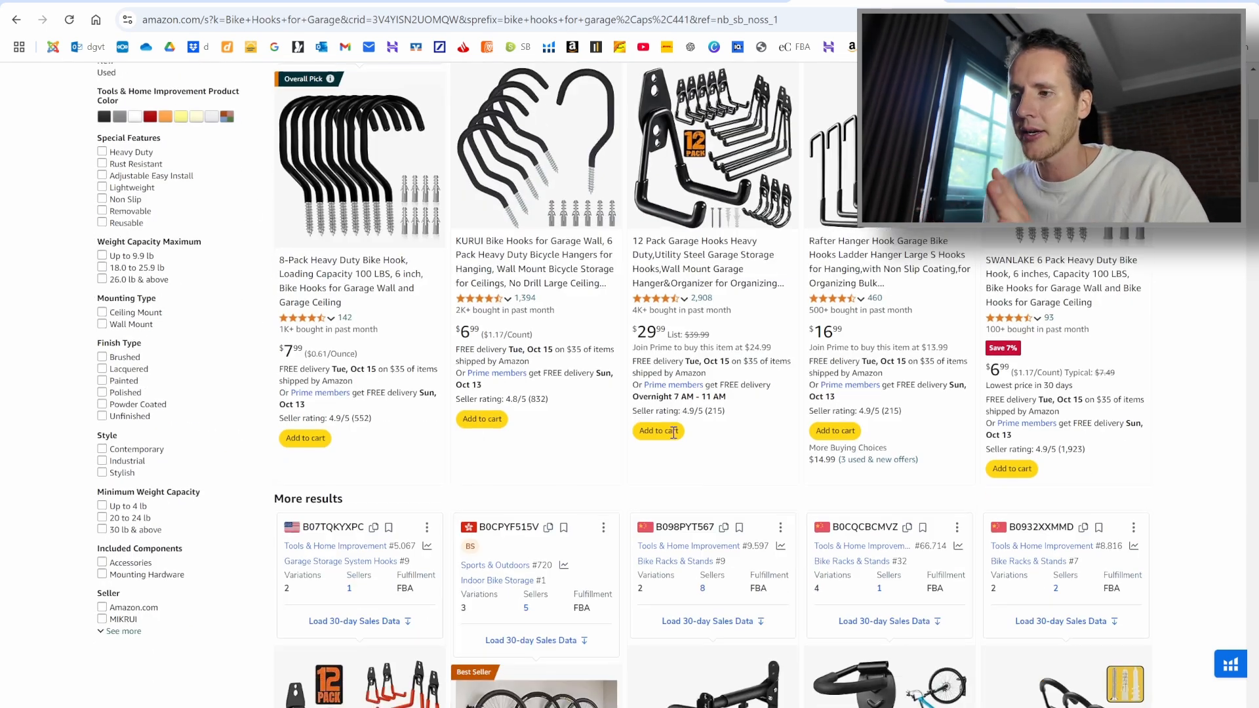
scroll(682, 437, down, 4)
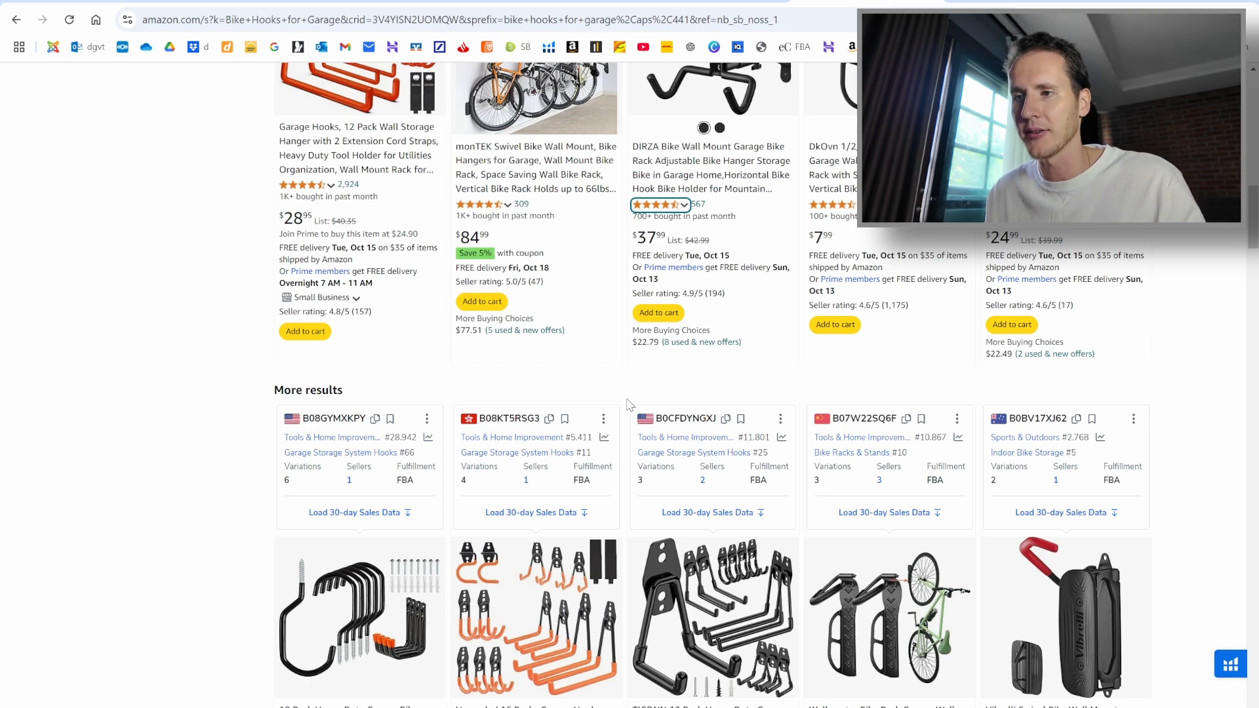
Step: Switch to the Magnet results for "bike hooks for garage" and check the minimum search volume and word count filters
scroll(629, 405, up, 15)
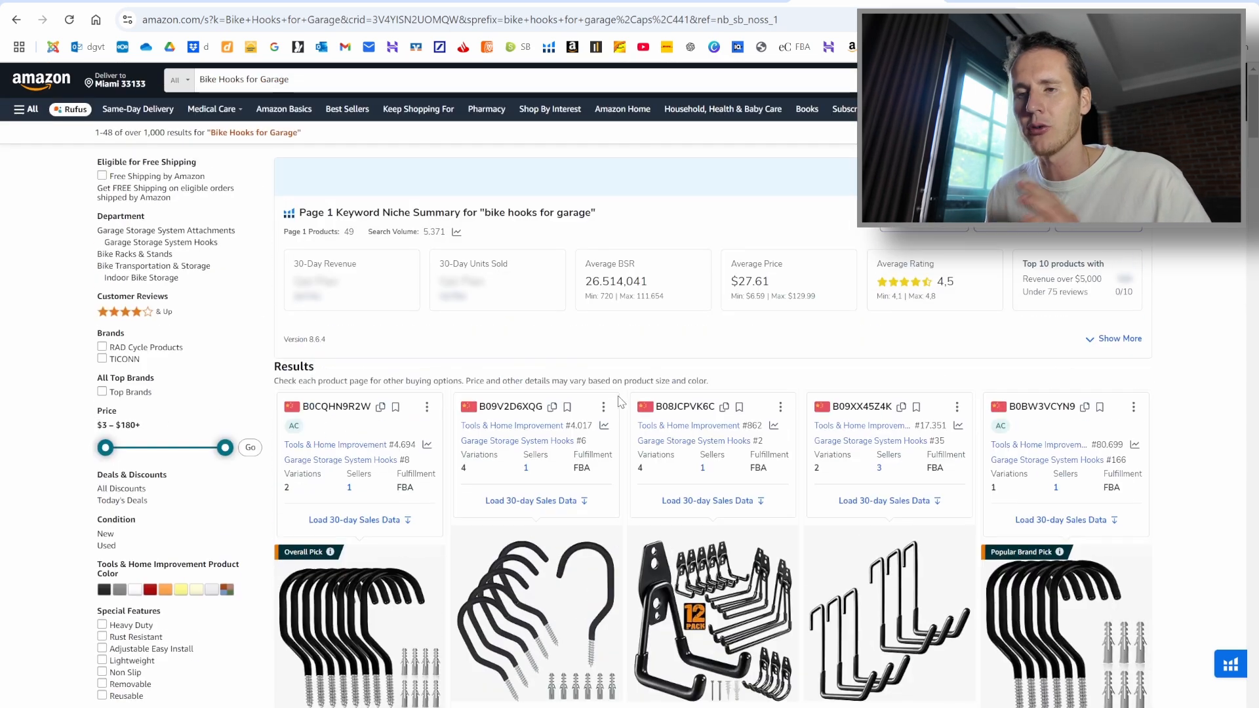
click(297, 82)
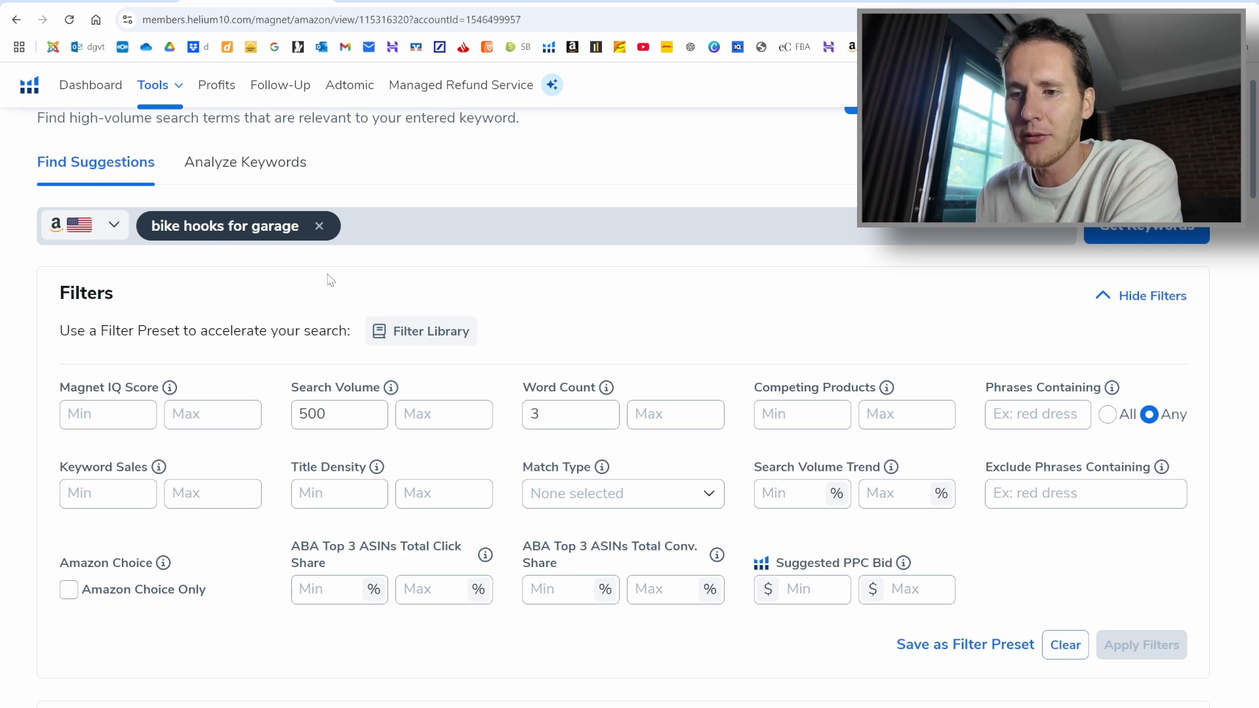
scroll(329, 276, down, 3)
drag(151, 696, 205, 697)
scroll(131, 509, up, 4)
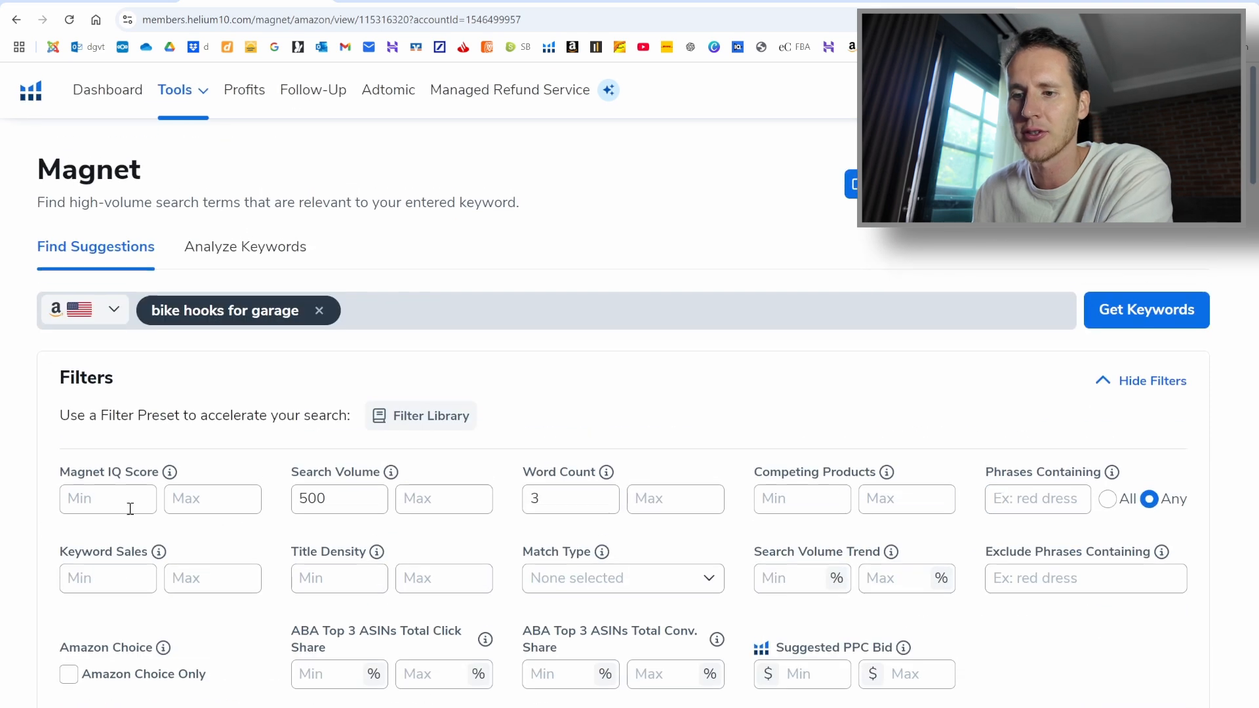
scroll(321, 484, down, 1)
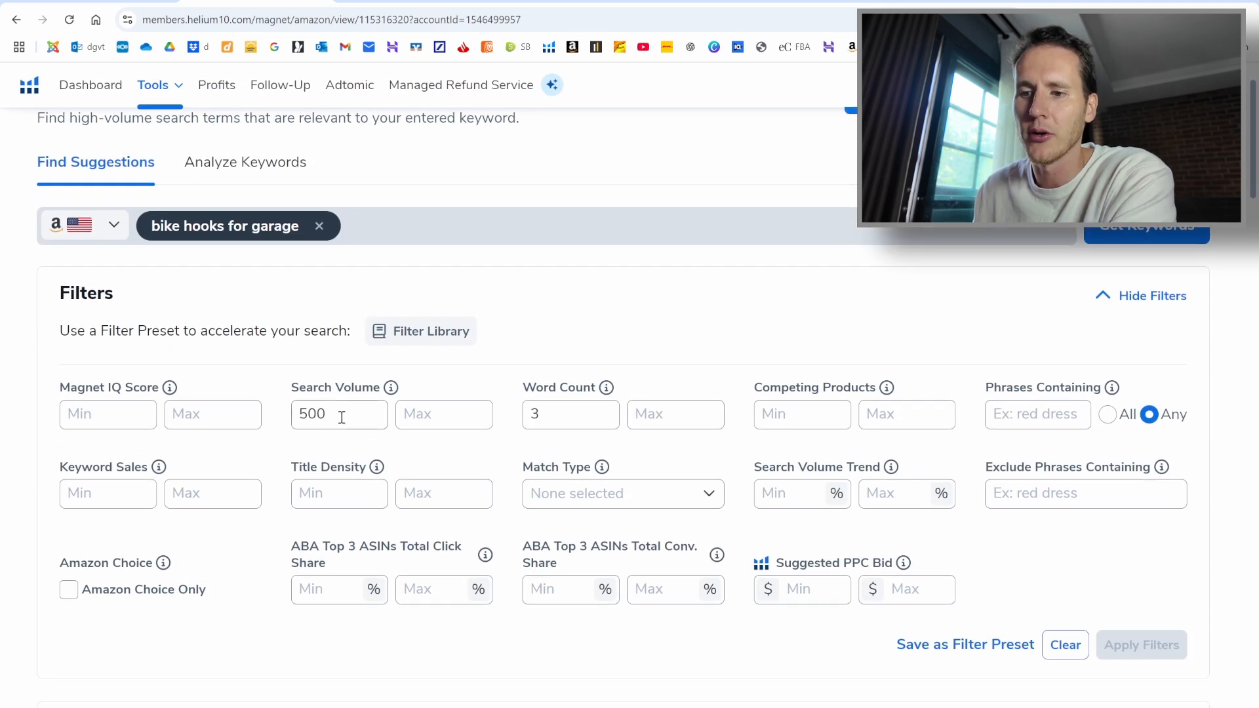
drag(345, 415, 280, 420)
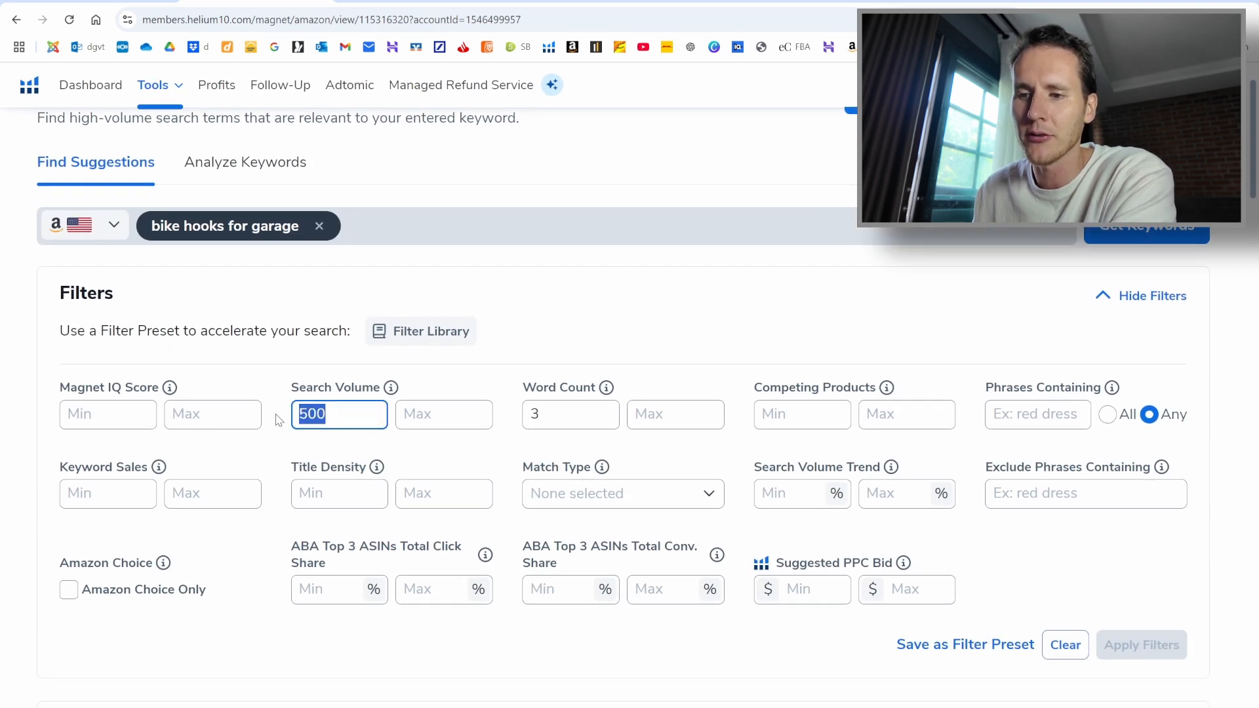
click(336, 413)
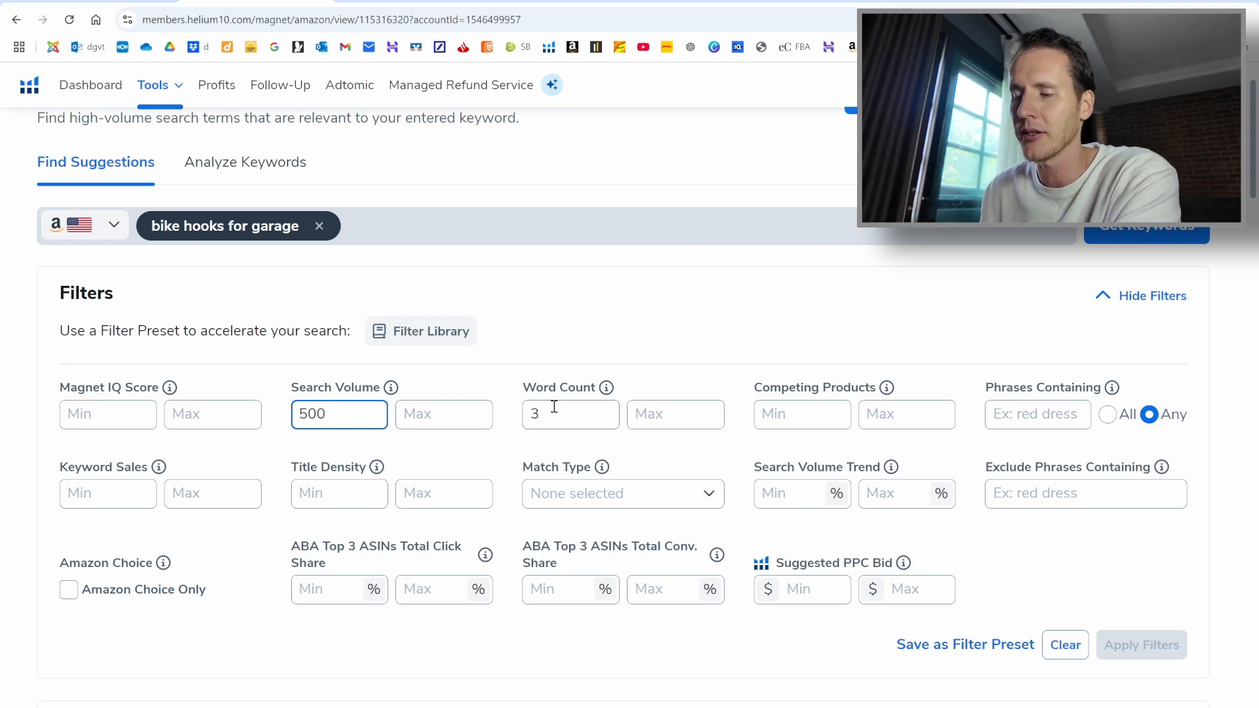
drag(552, 409, 517, 416)
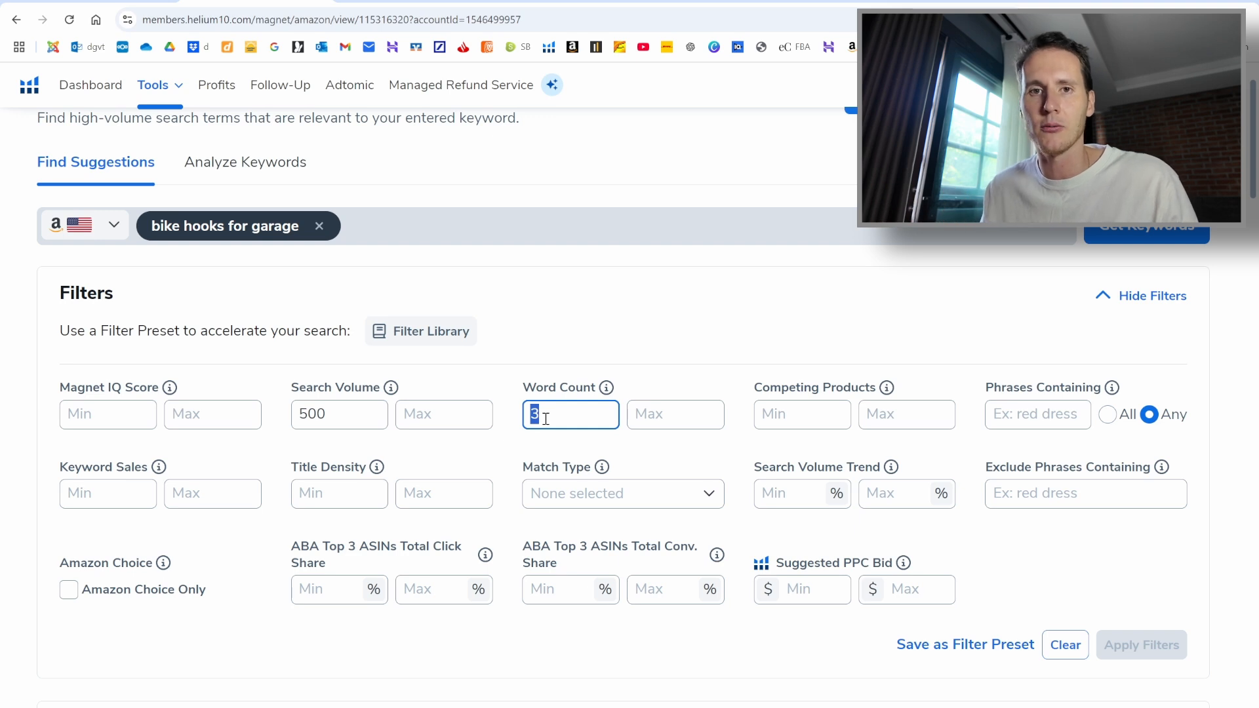
click(663, 337)
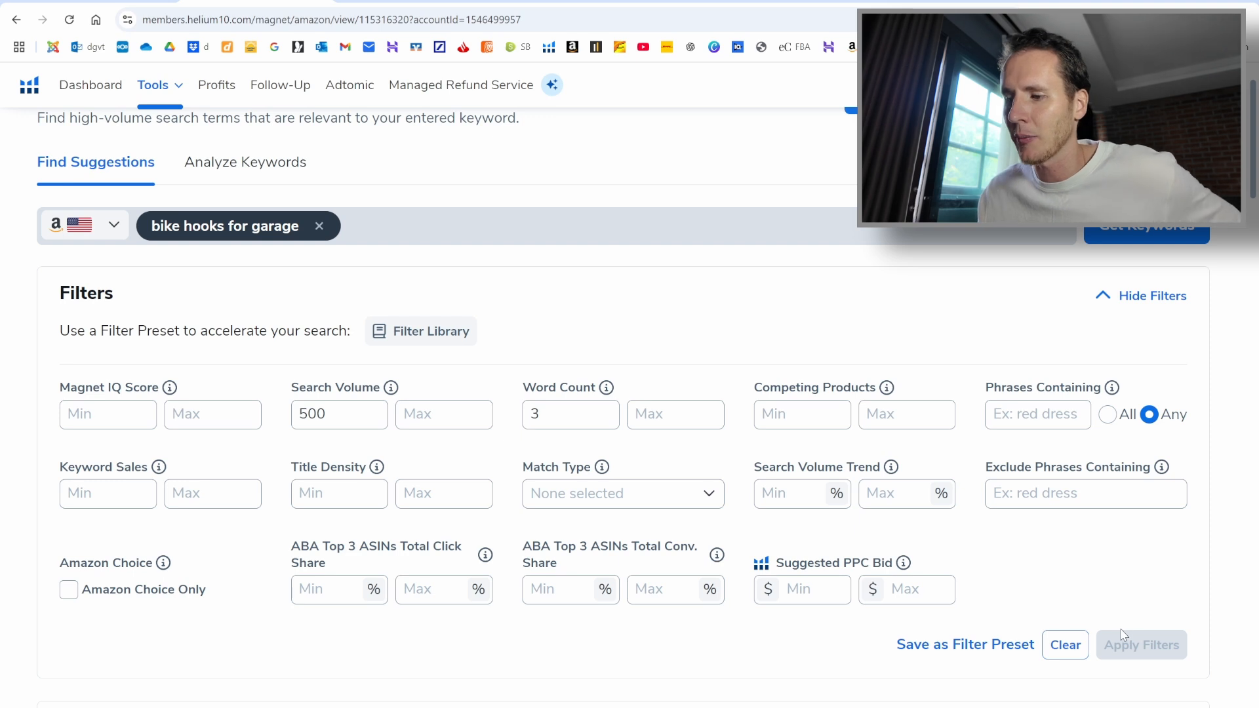
Step: Look through Magnet's filtered keywords, examining their Magnet IQ scores and the related product ideas
scroll(688, 492, down, 10)
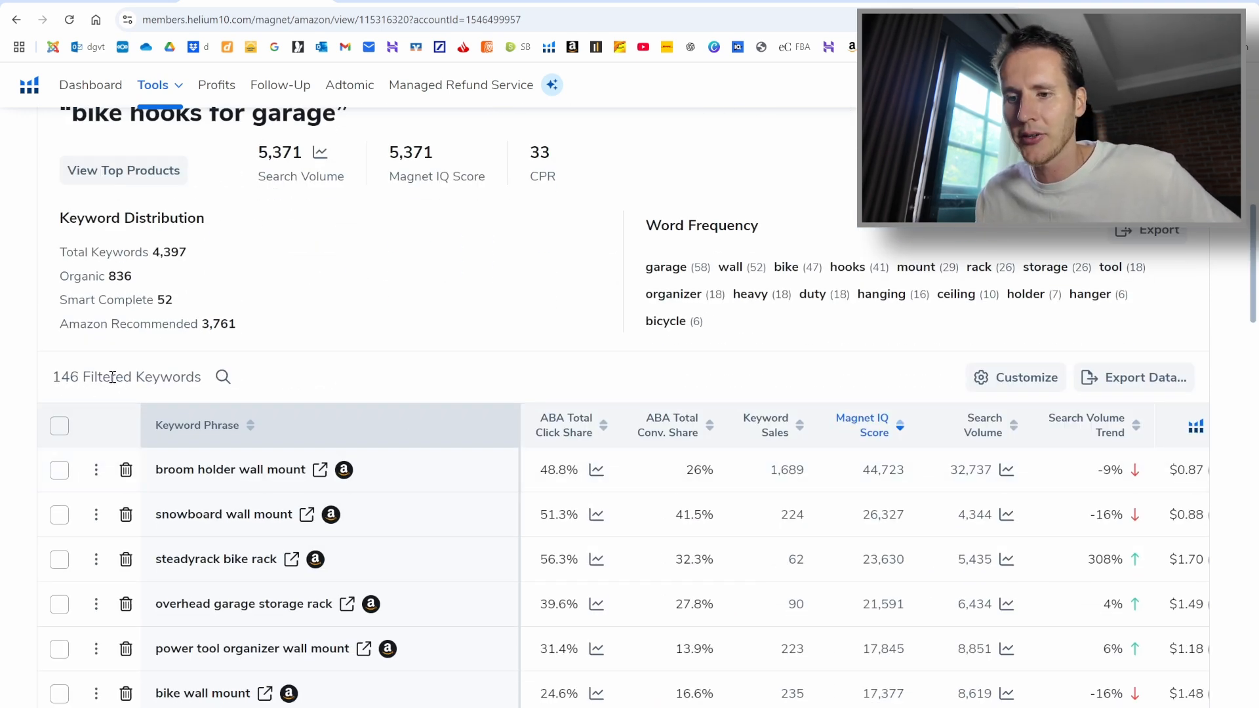
scroll(112, 377, down, 1)
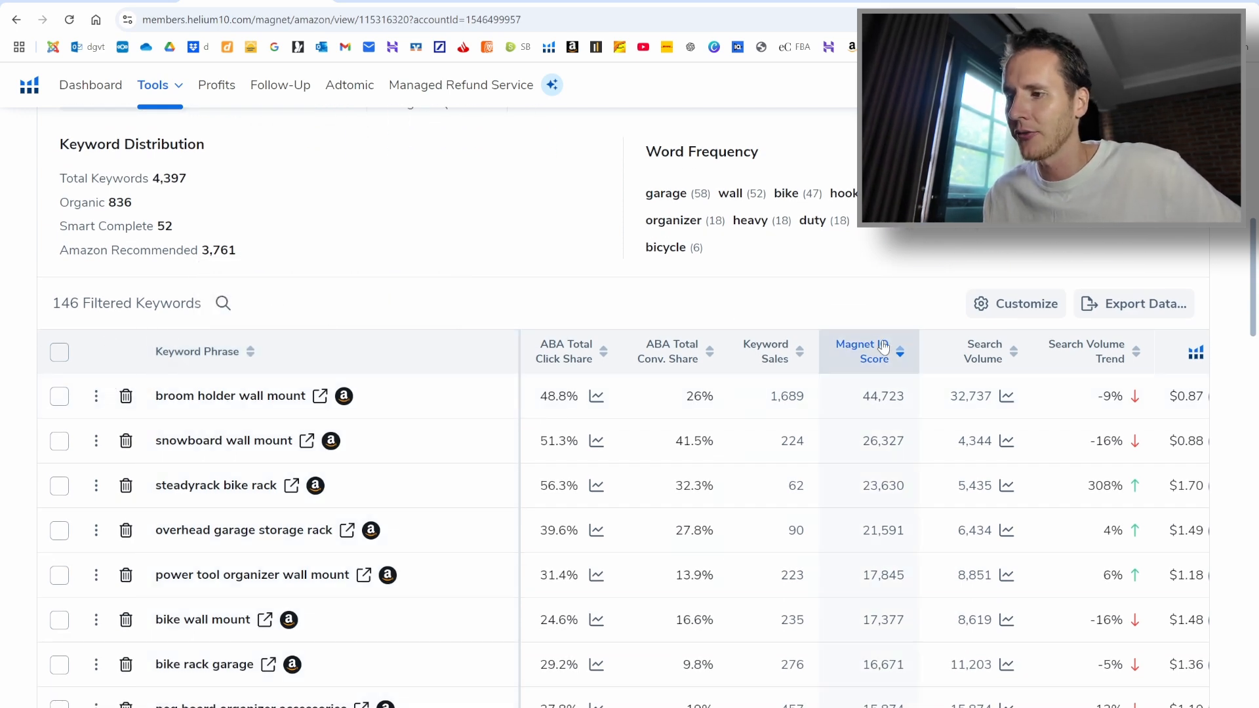
mouse_move(876, 347)
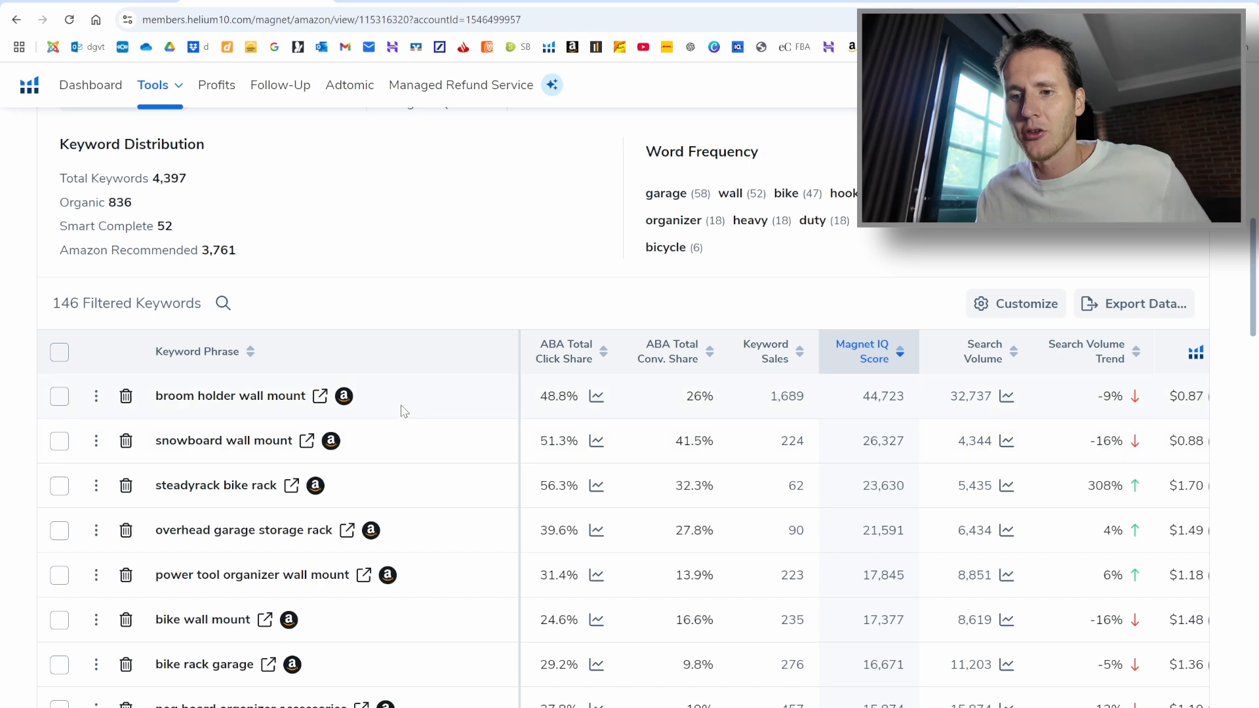
scroll(420, 393, down, 1)
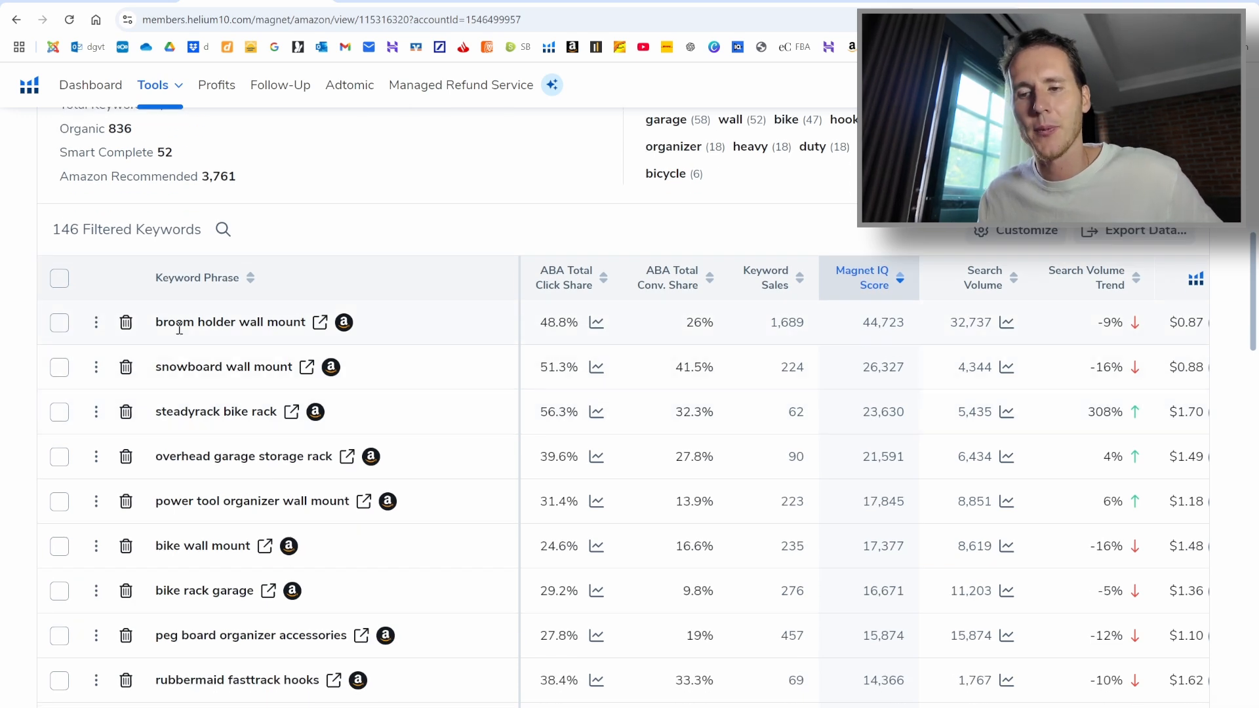
mouse_move(179, 328)
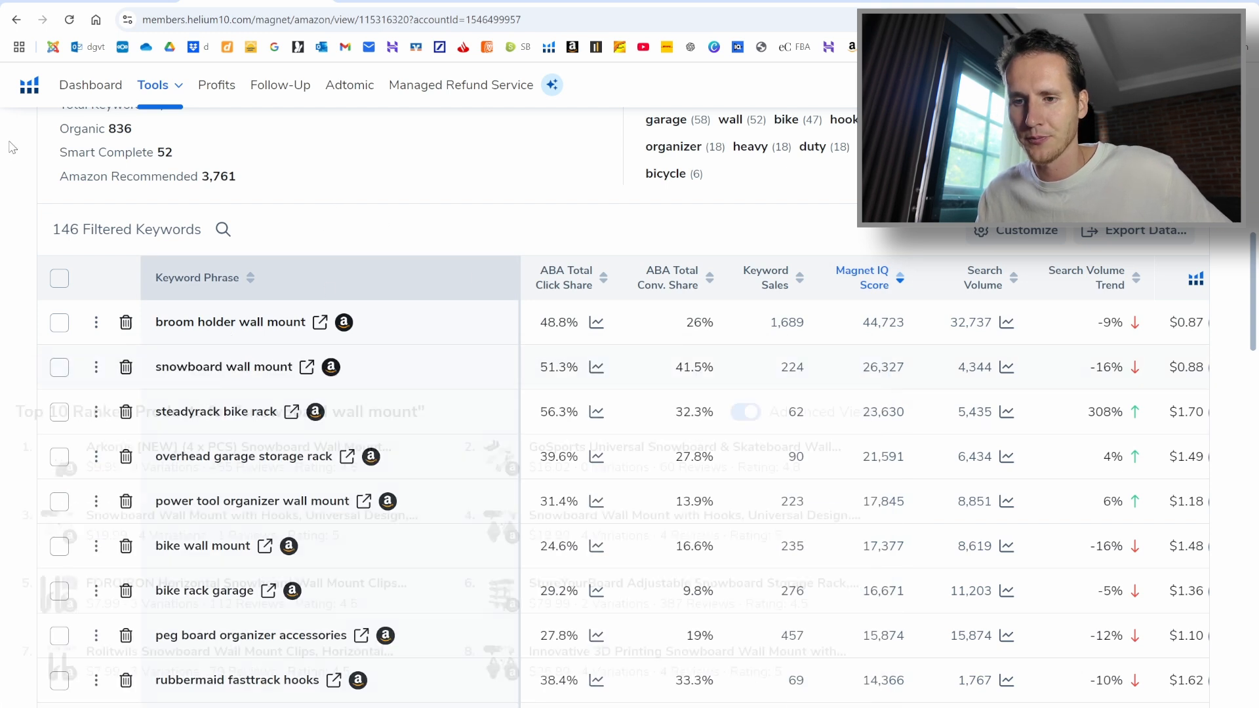
scroll(3, 375, down, 1)
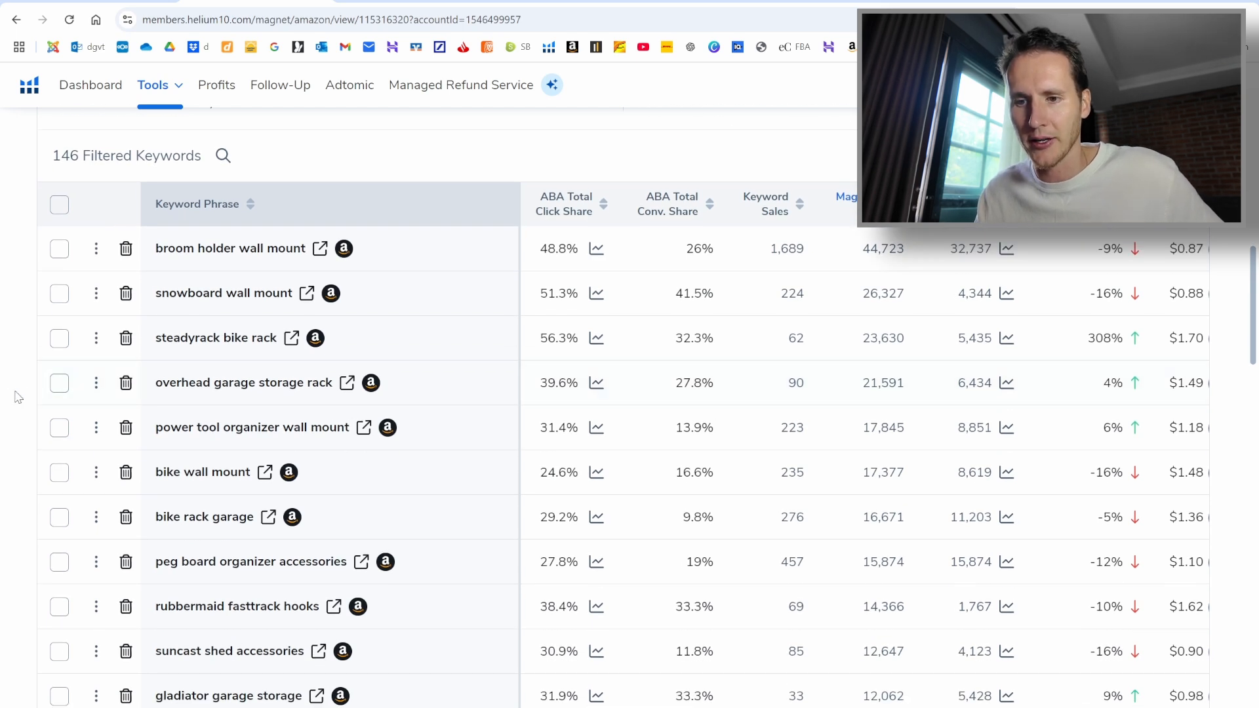
Step: Open the Amazon results for "overhead garage storage rack", compare the products, and return to Magnet's keyword list for other ideas
click(345, 387)
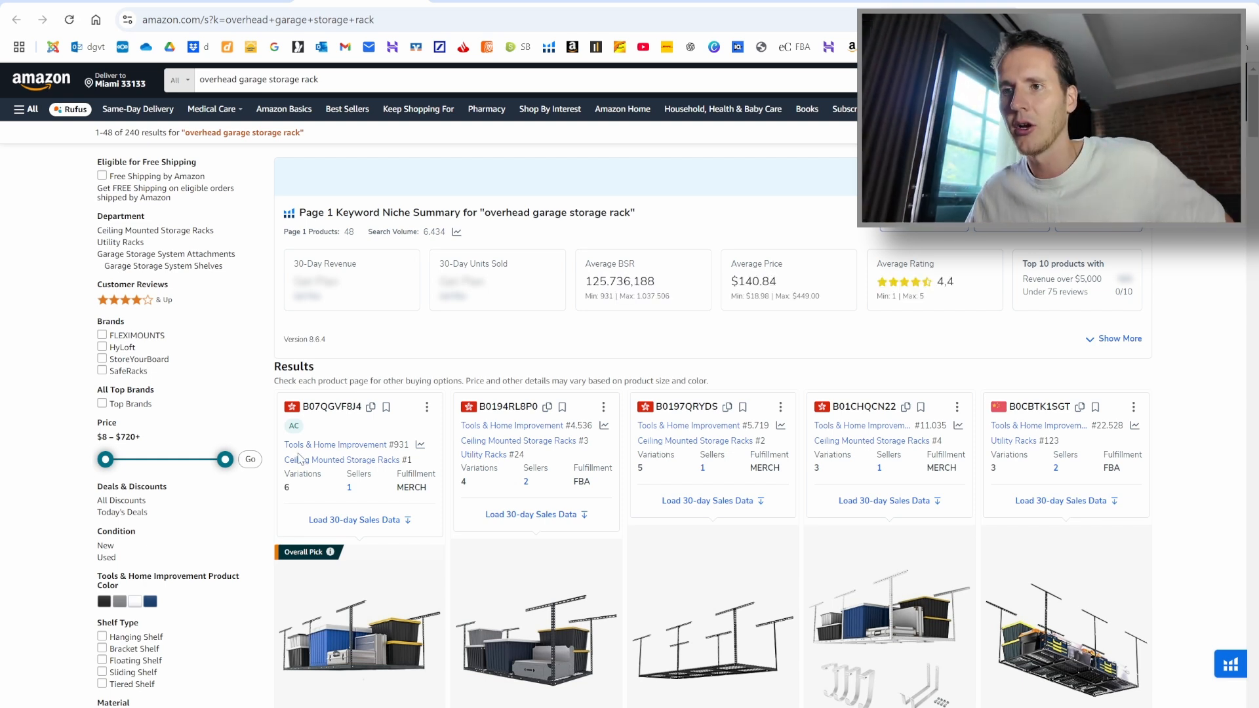
scroll(384, 300, down, 1)
scroll(384, 302, down, 8)
scroll(398, 302, up, 8)
scroll(439, 325, down, 3)
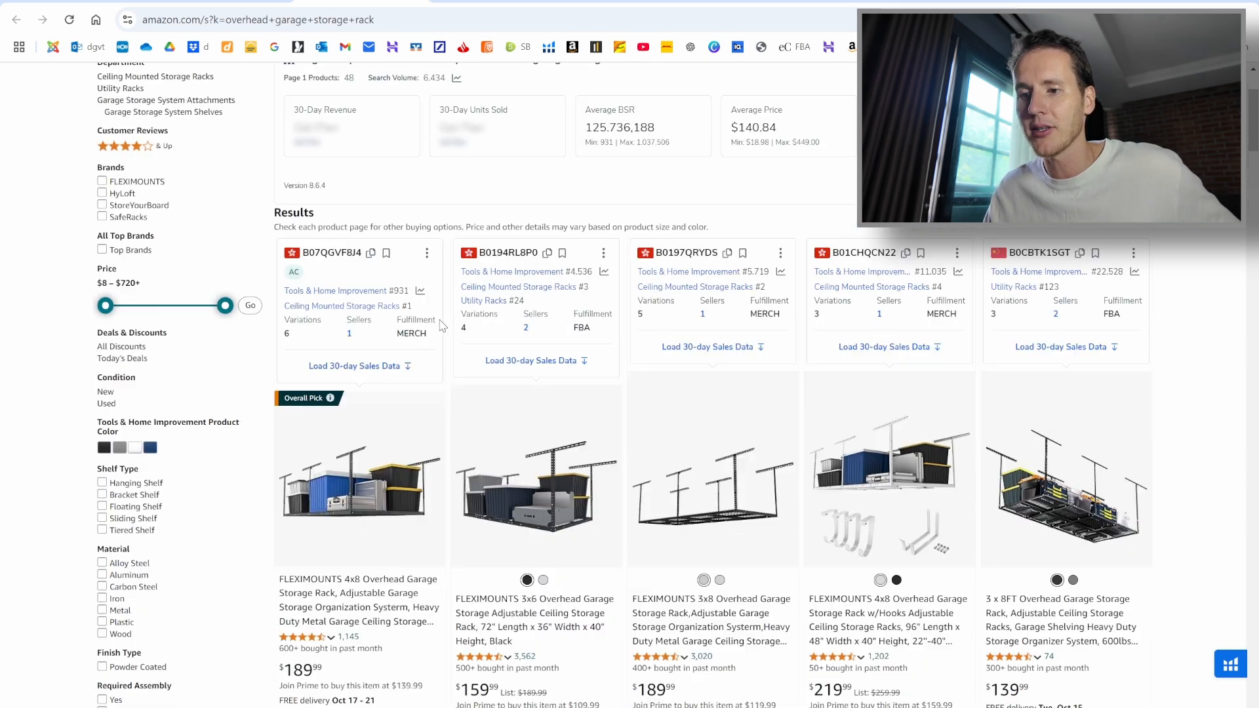
click(239, 1)
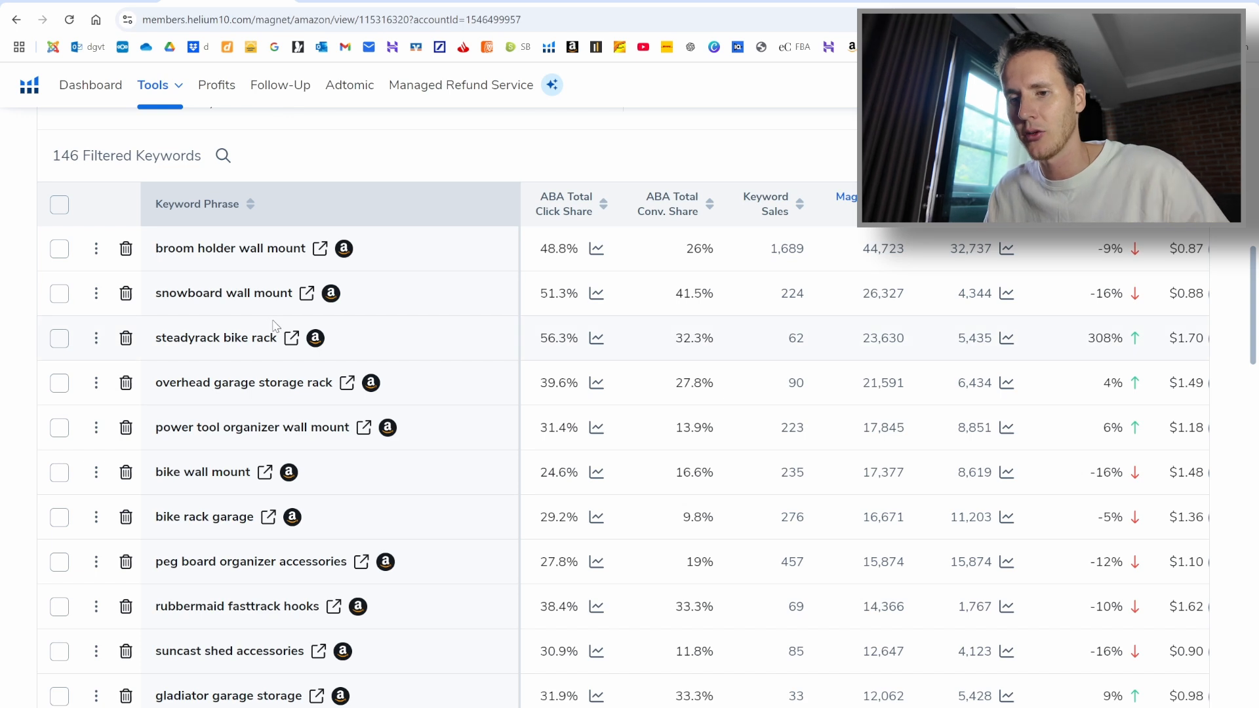
scroll(264, 403, down, 1)
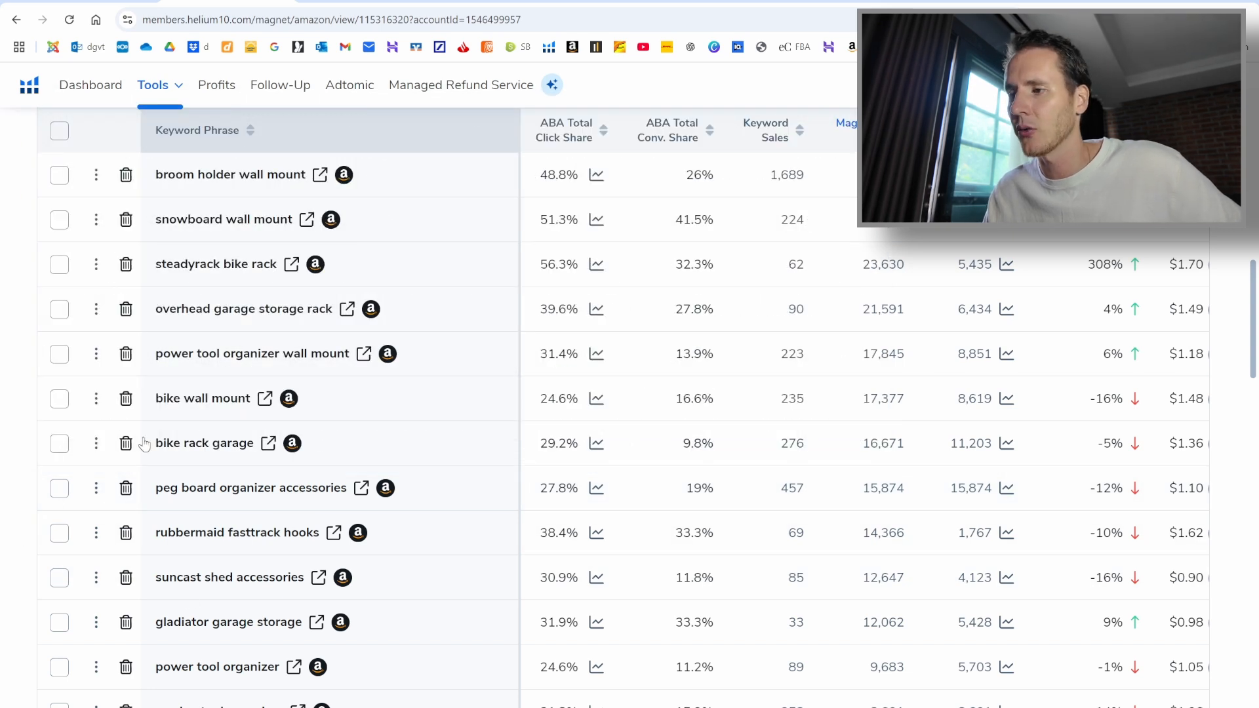
scroll(333, 394, up, 2)
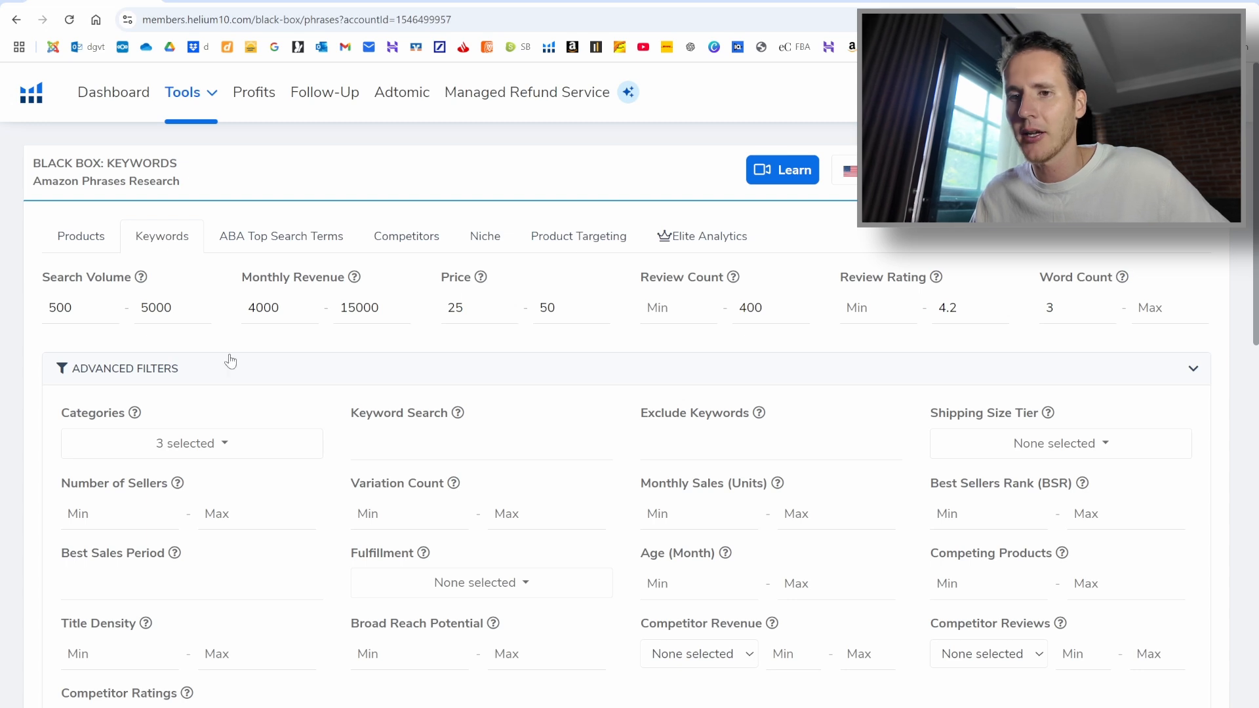
Step: Review the search volume range and other filters of the Black Box keyword search in Helium 10
double_click(69, 309)
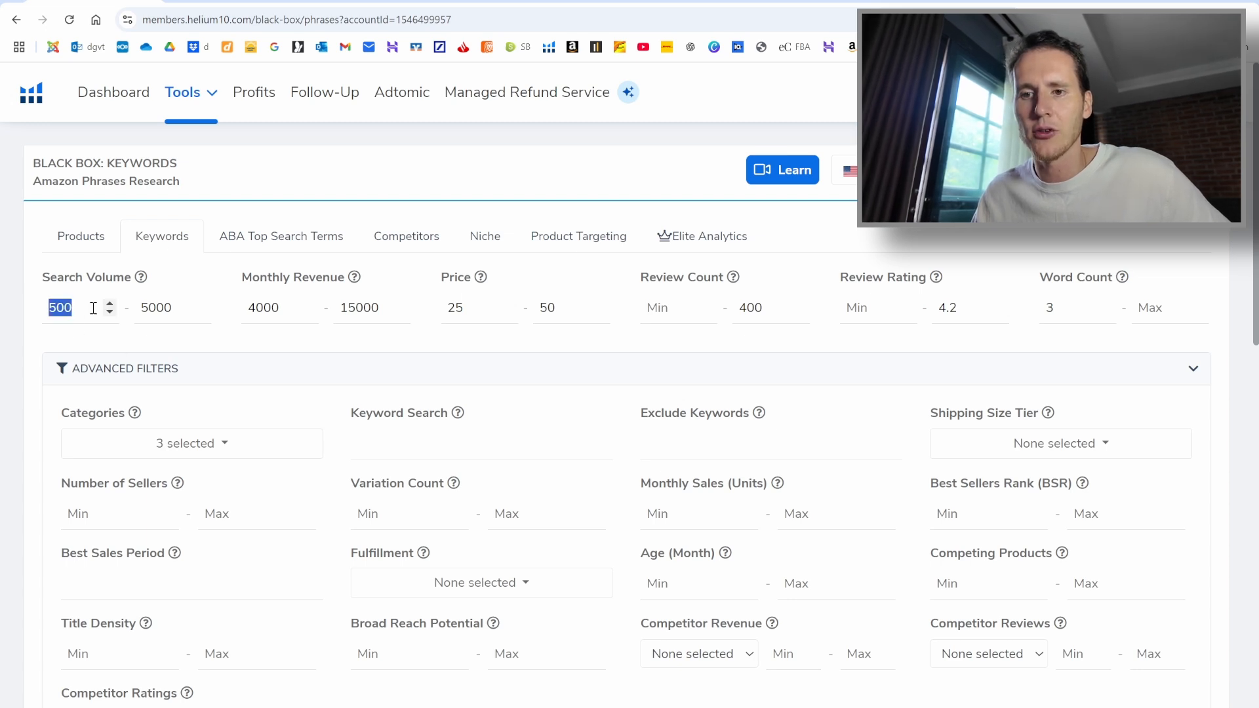
drag(140, 308, 191, 309)
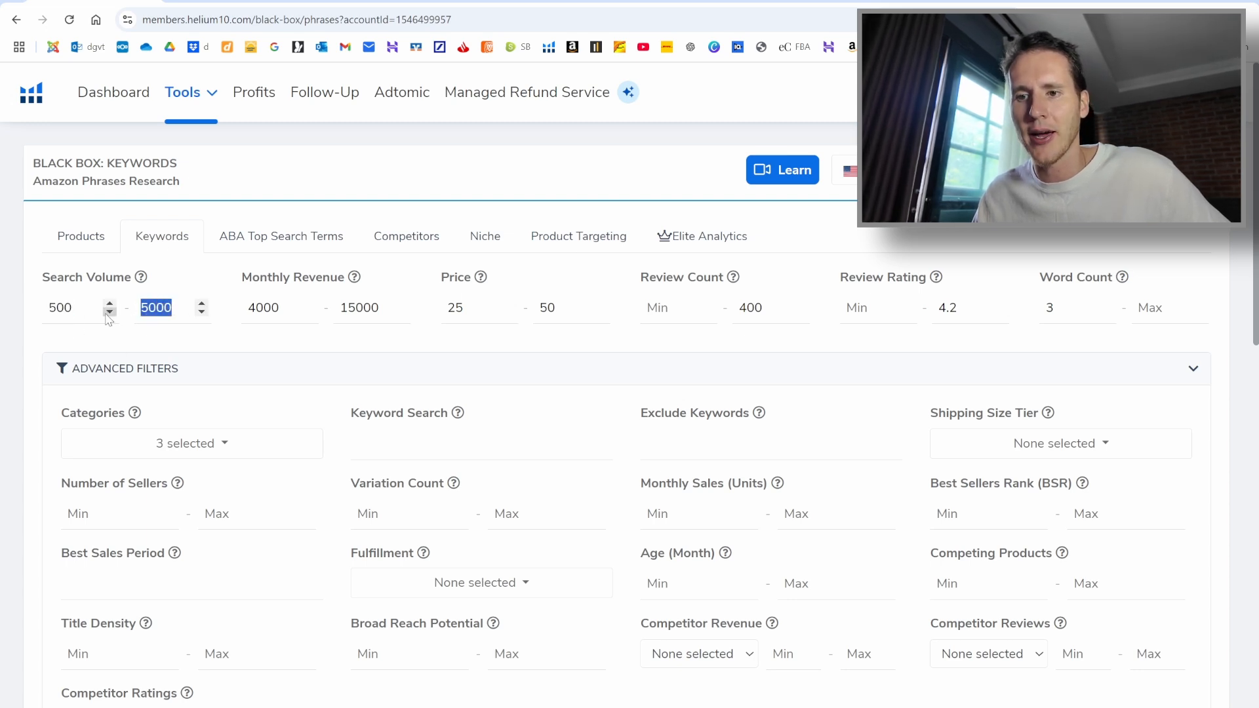
click(30, 315)
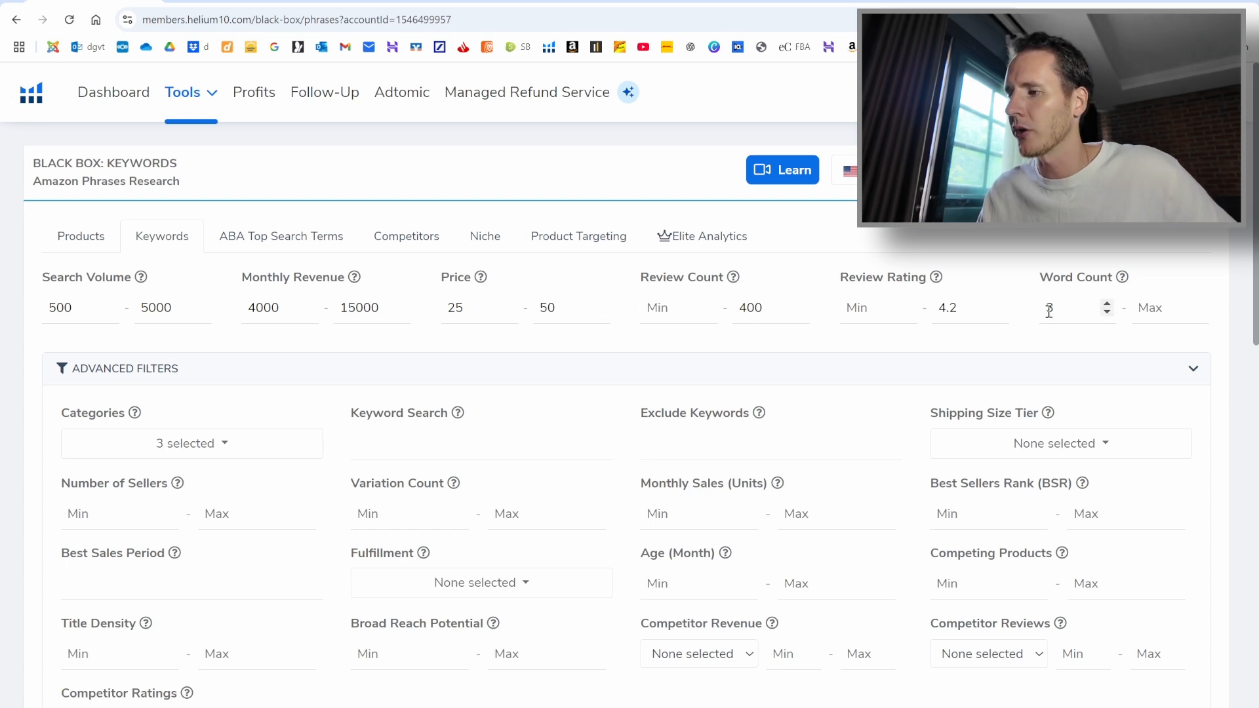
scroll(1123, 300, down, 5)
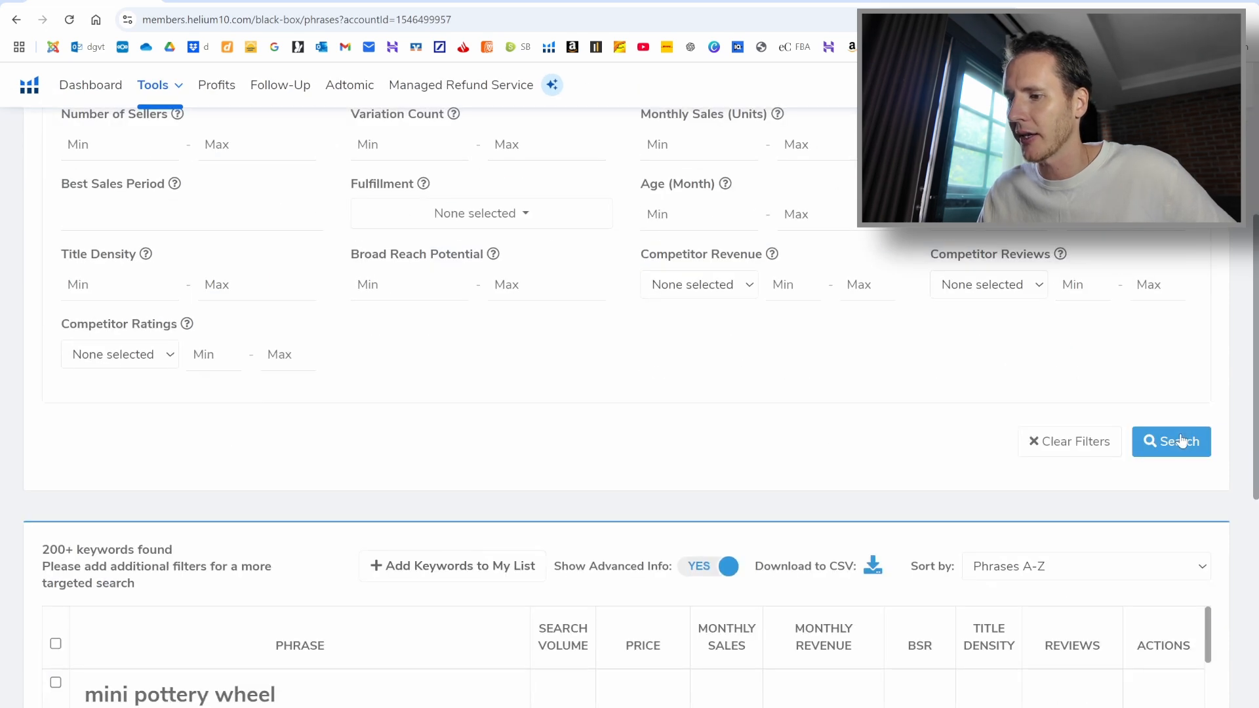
scroll(1179, 440, down, 1)
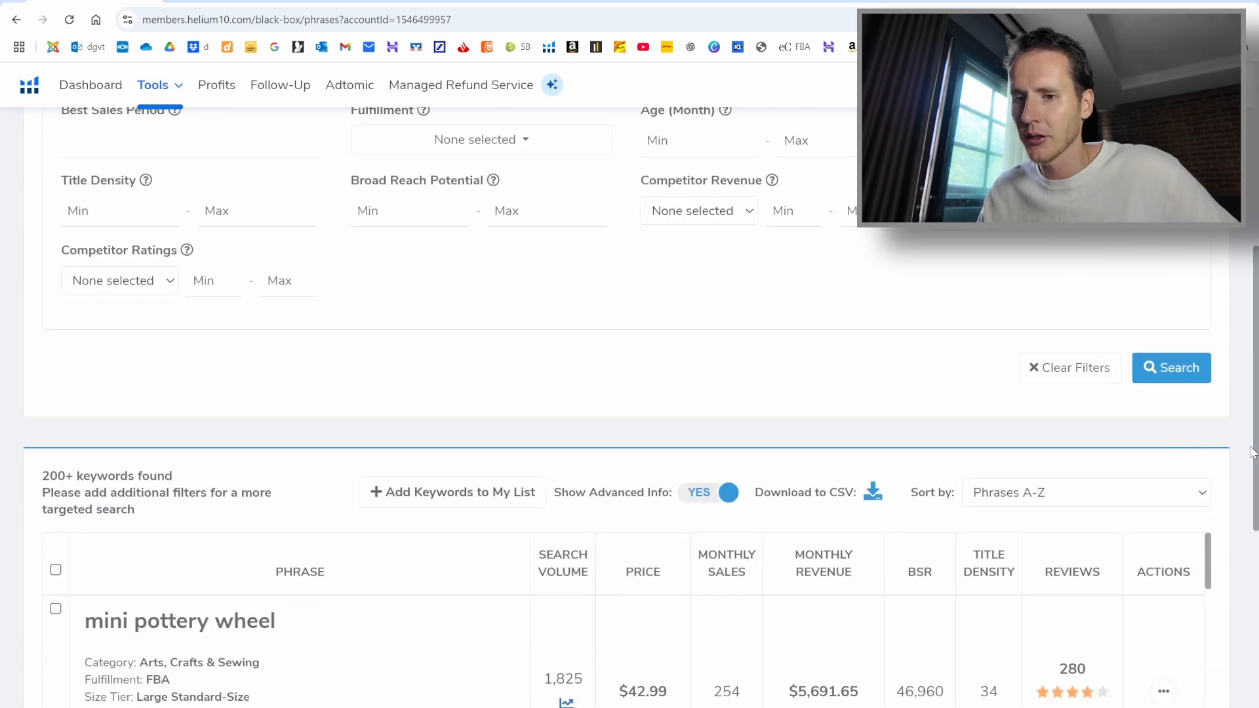
Step: Look through the found keywords in Black Box, comparing search volume, price, revenue and reviews of the first phrases
scroll(1252, 452, down, 2)
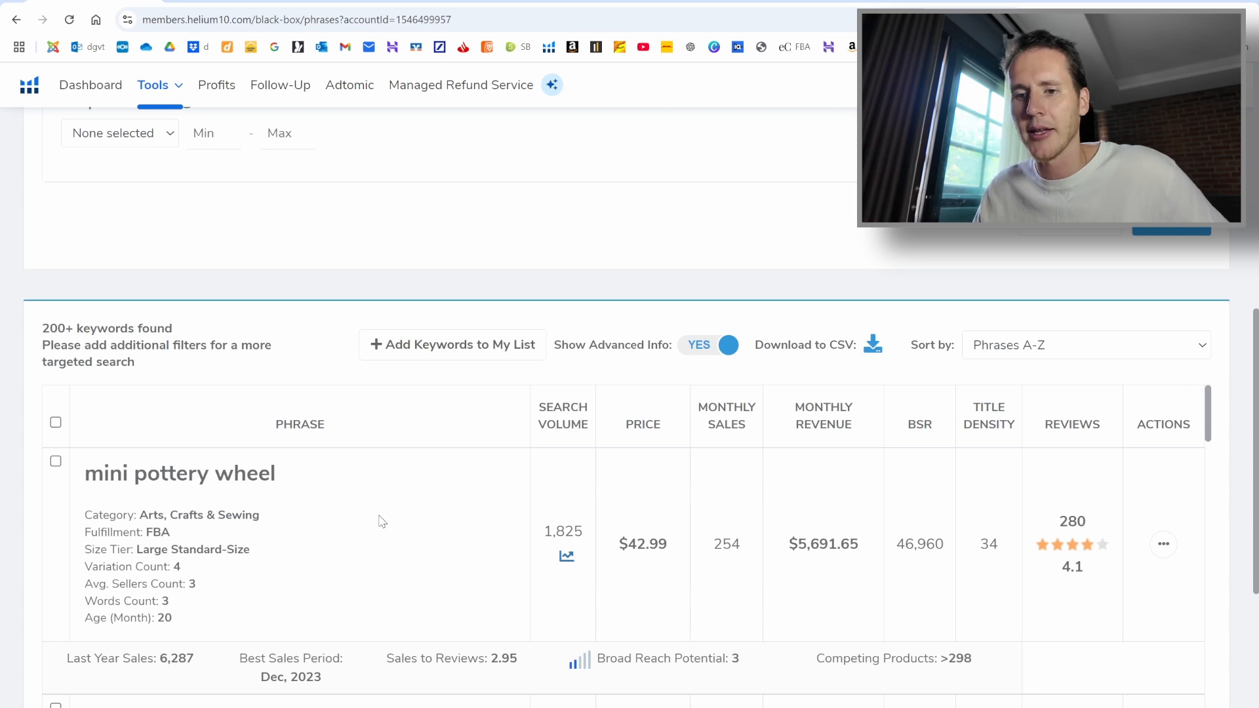
scroll(2, 466, down, 3)
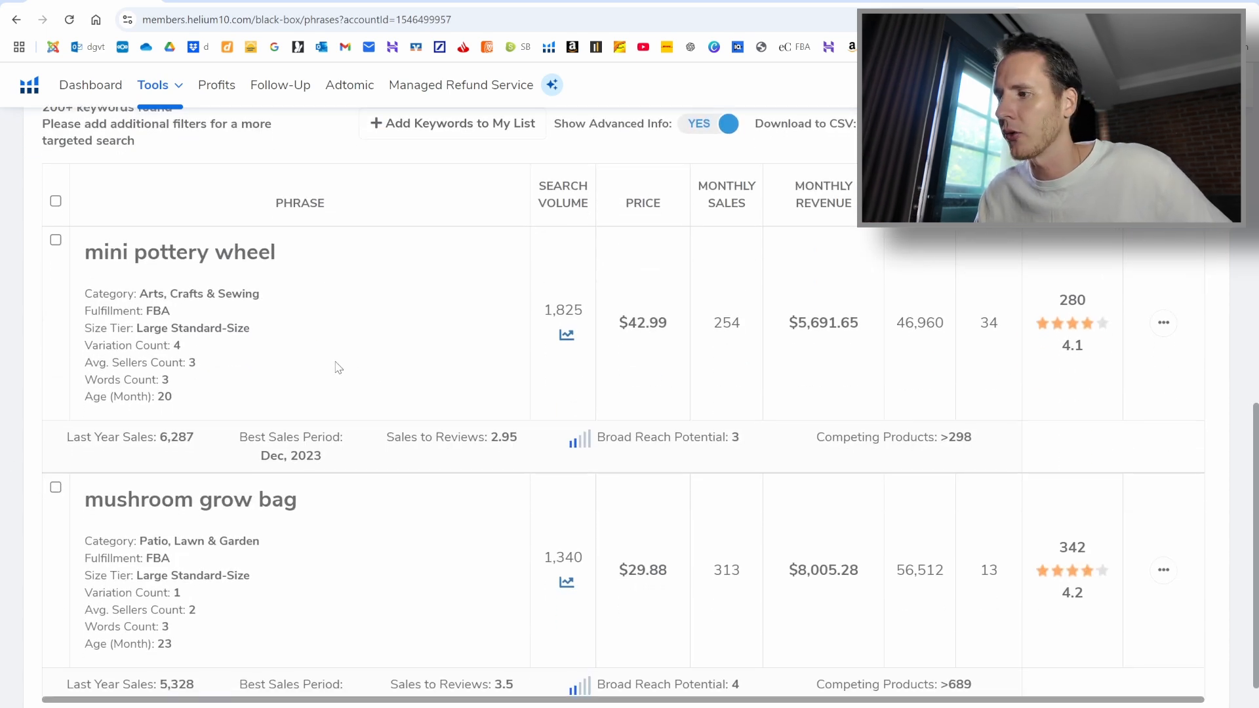
scroll(450, 352, down, 1)
scroll(452, 351, up, 1)
scroll(451, 351, down, 1)
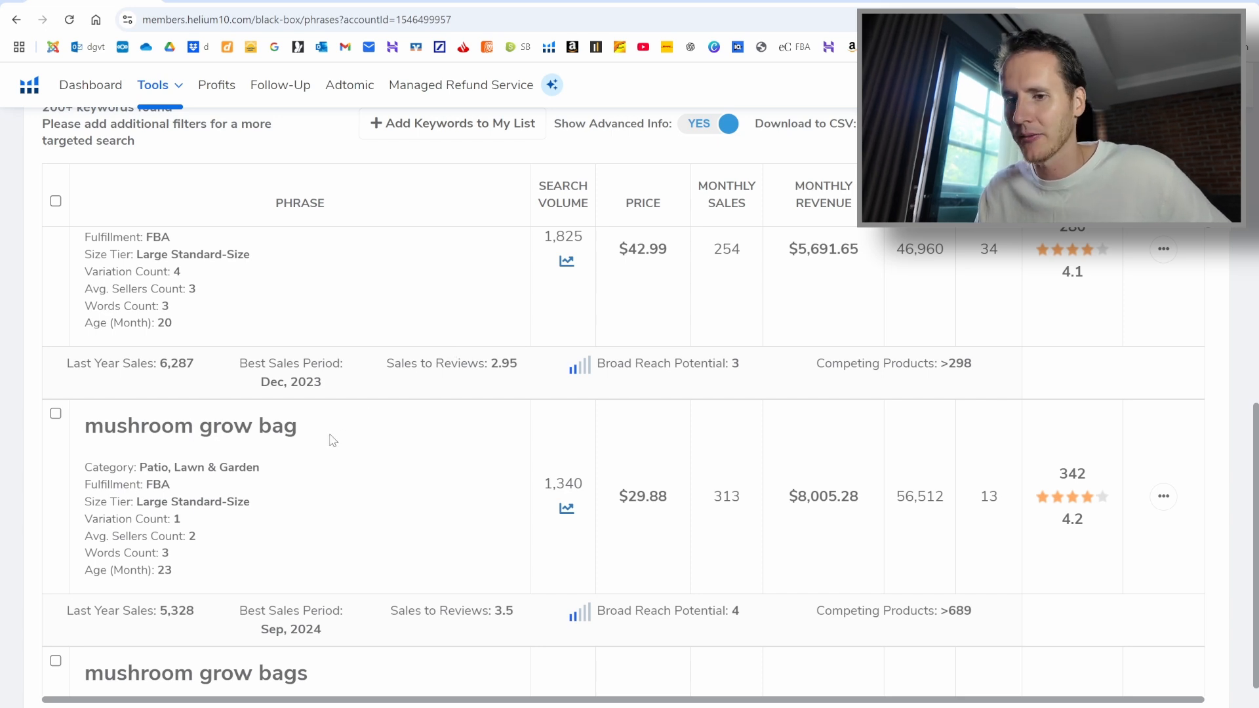
Step: View the "mushroom grow bag" phrase from the Black Box results on Amazon
click(1164, 499)
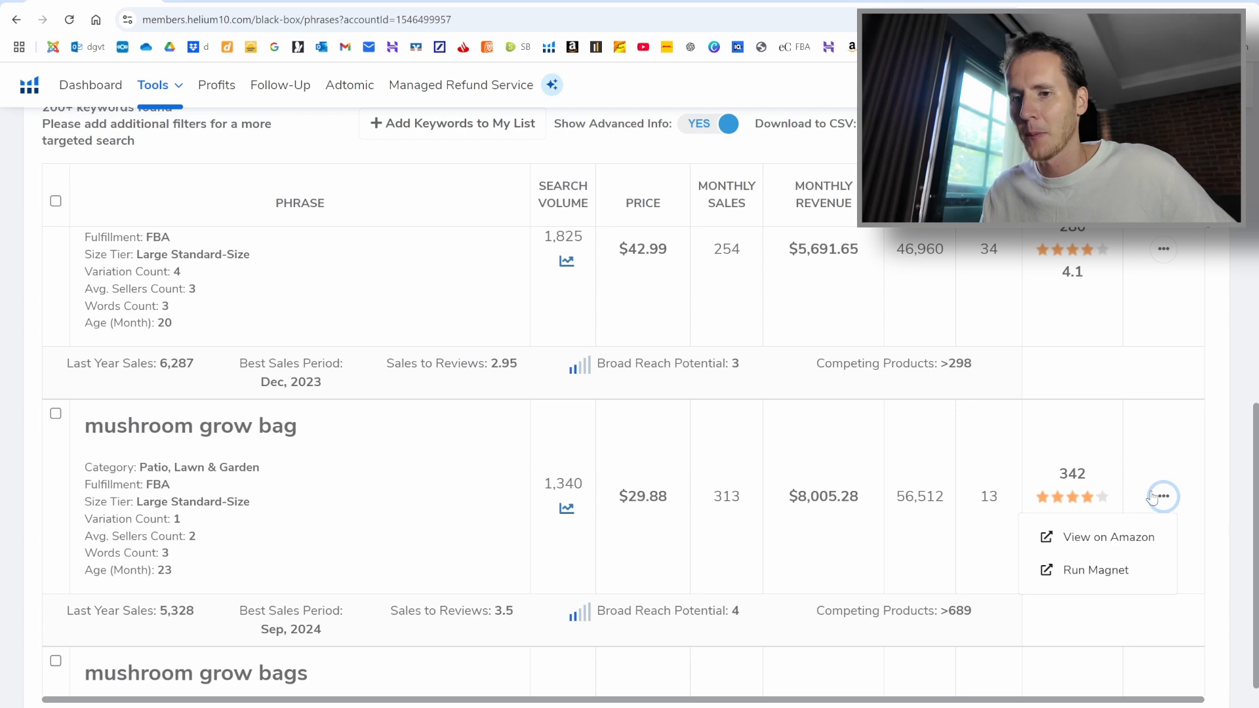
click(347, 504)
scroll(348, 485, up, 1)
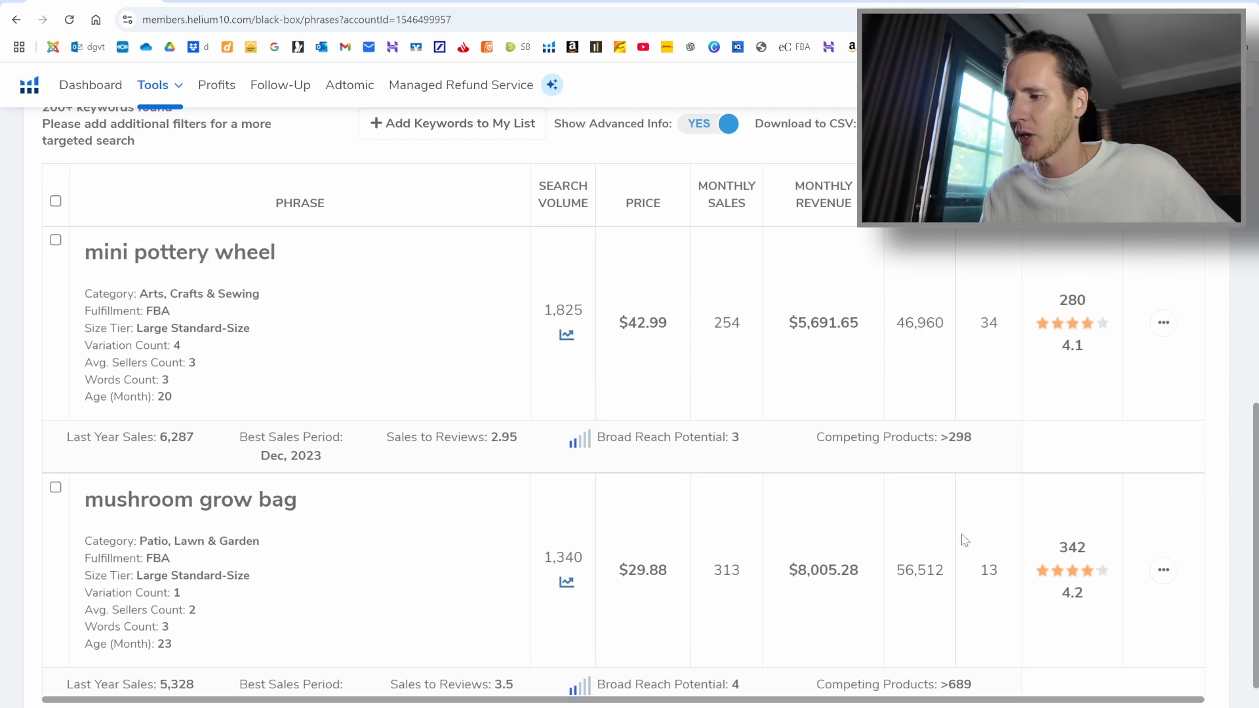
click(1164, 572)
click(1110, 613)
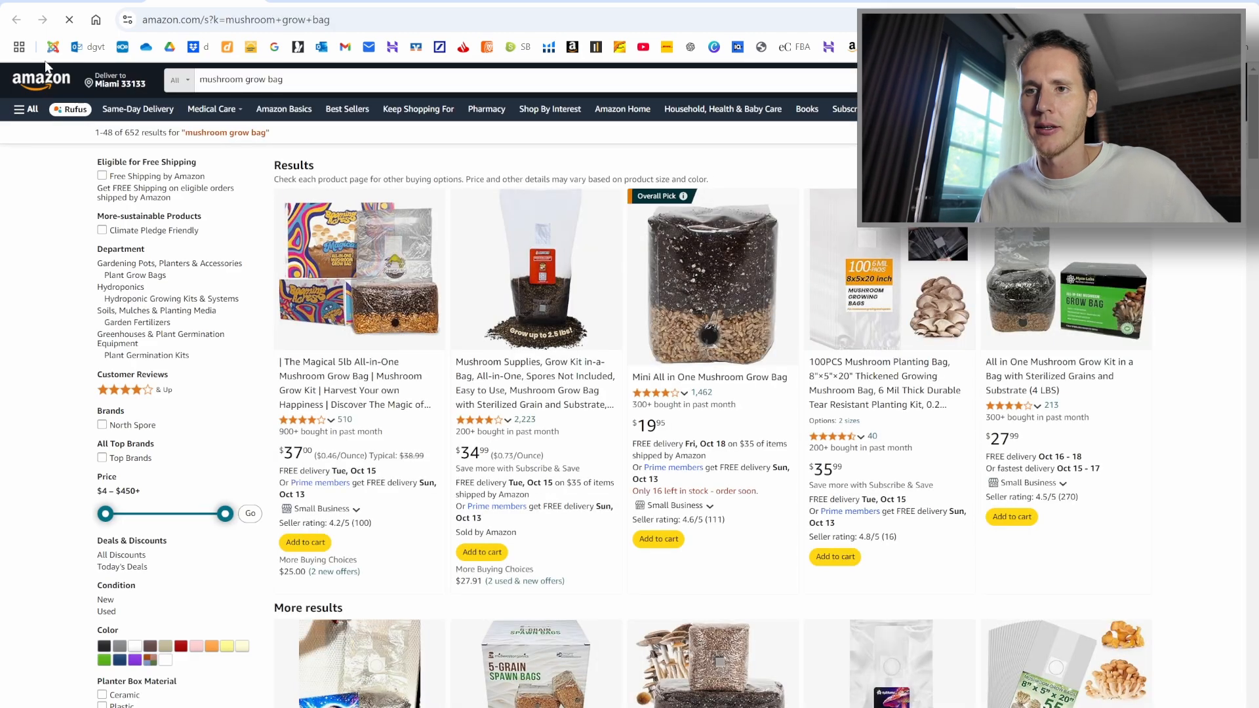
Step: Recheck the Black Box keyword list and examine the niche summary and competing products for "mushroom grow bag" on Amazon
click(86, 1)
scroll(223, 318, up, 3)
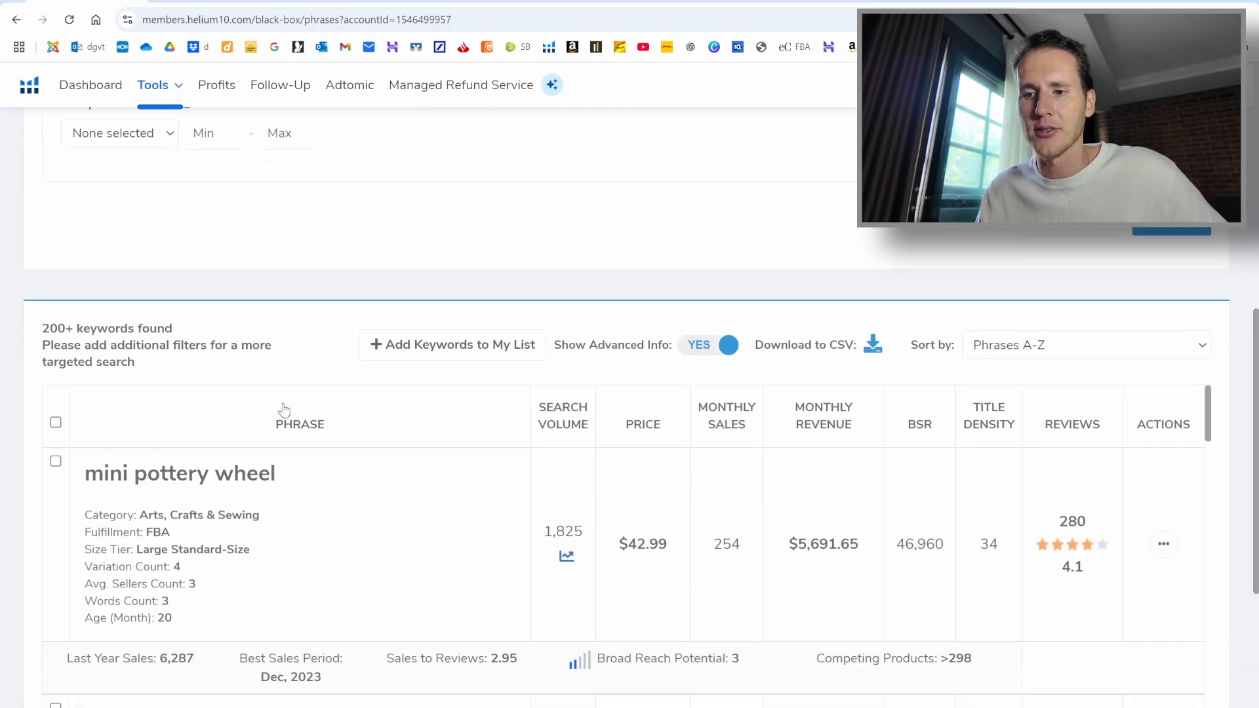
scroll(308, 457, down, 2)
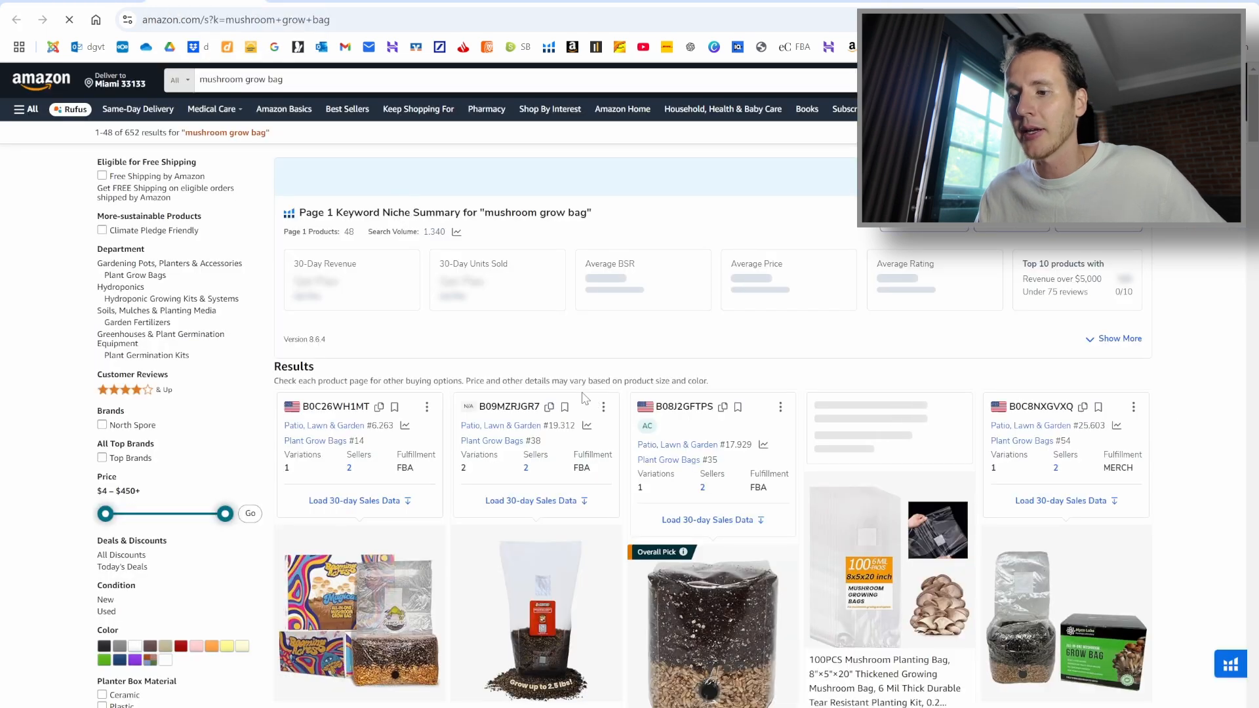
scroll(613, 388, down, 2)
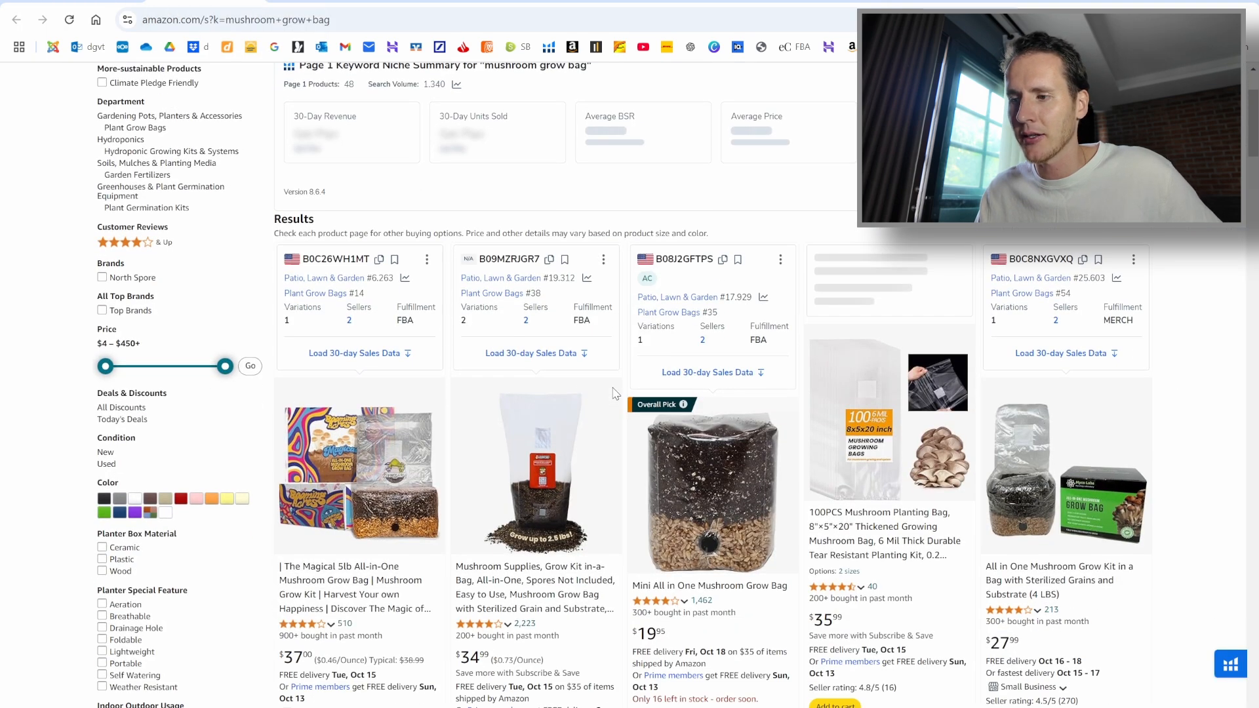
scroll(613, 392, up, 2)
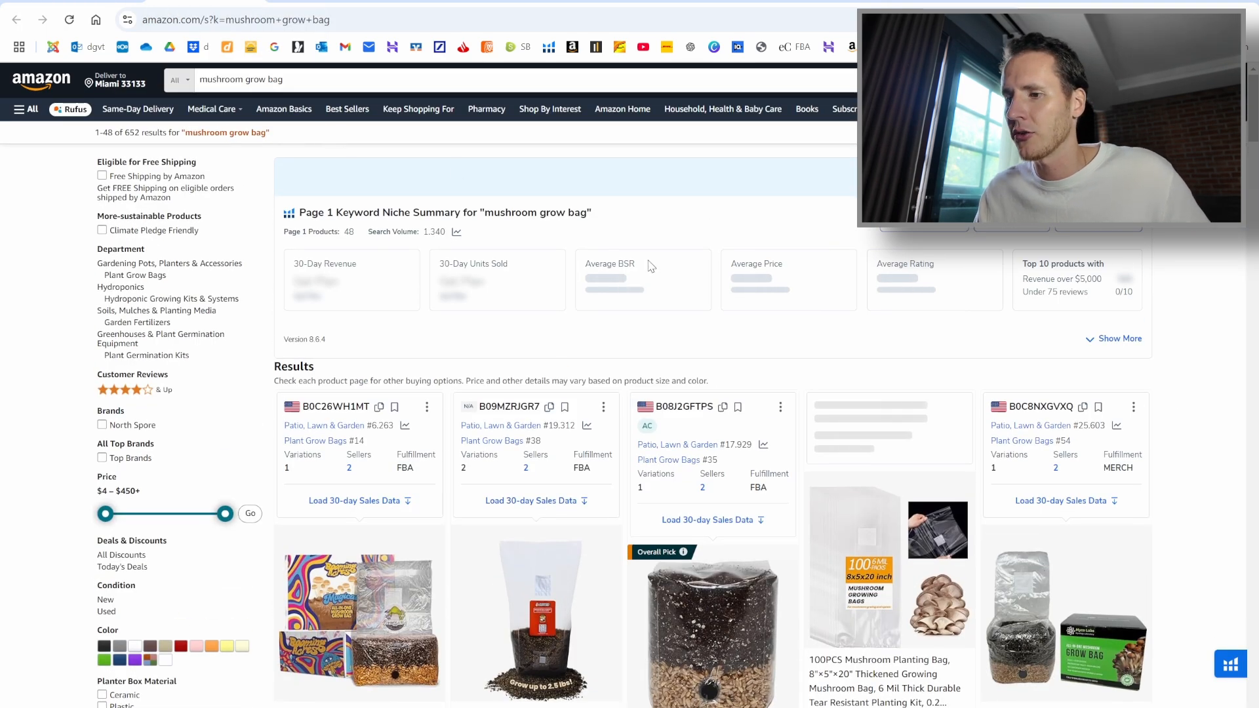
scroll(651, 266, down, 4)
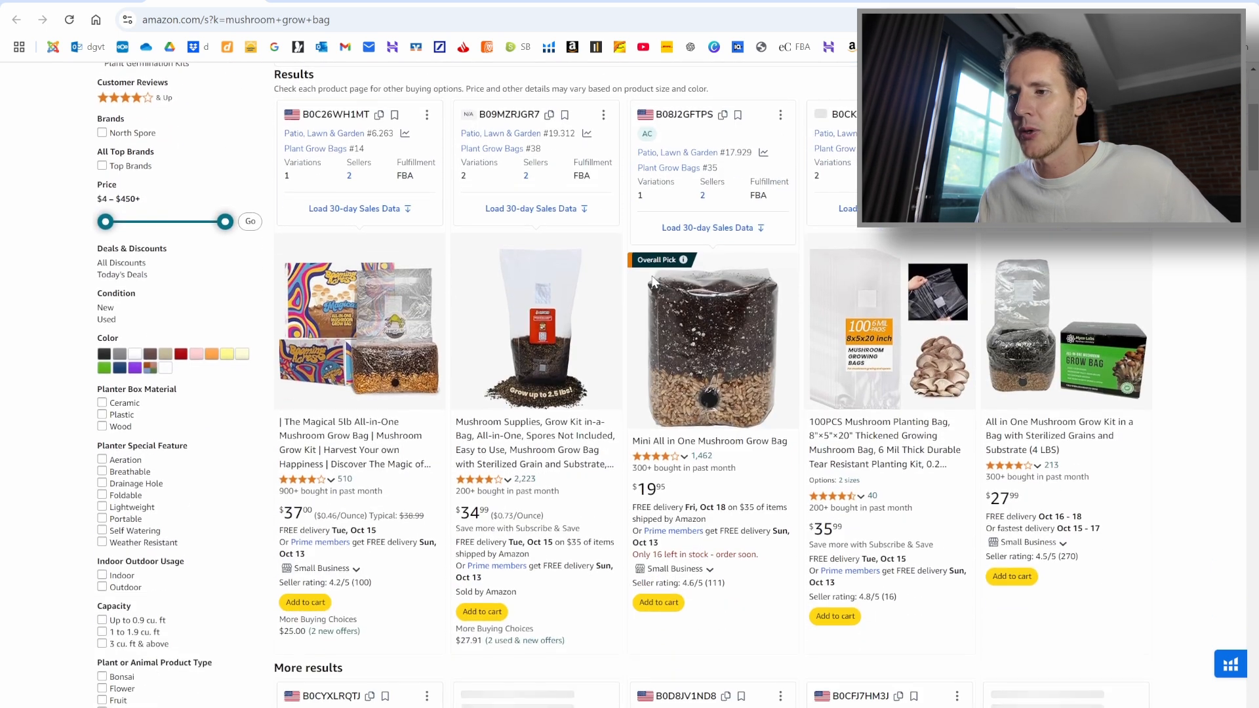
Step: Compare the reviews, prices and monthly purchases of the "mushroom grow bag" search results on Amazon
scroll(535, 326, down, 1)
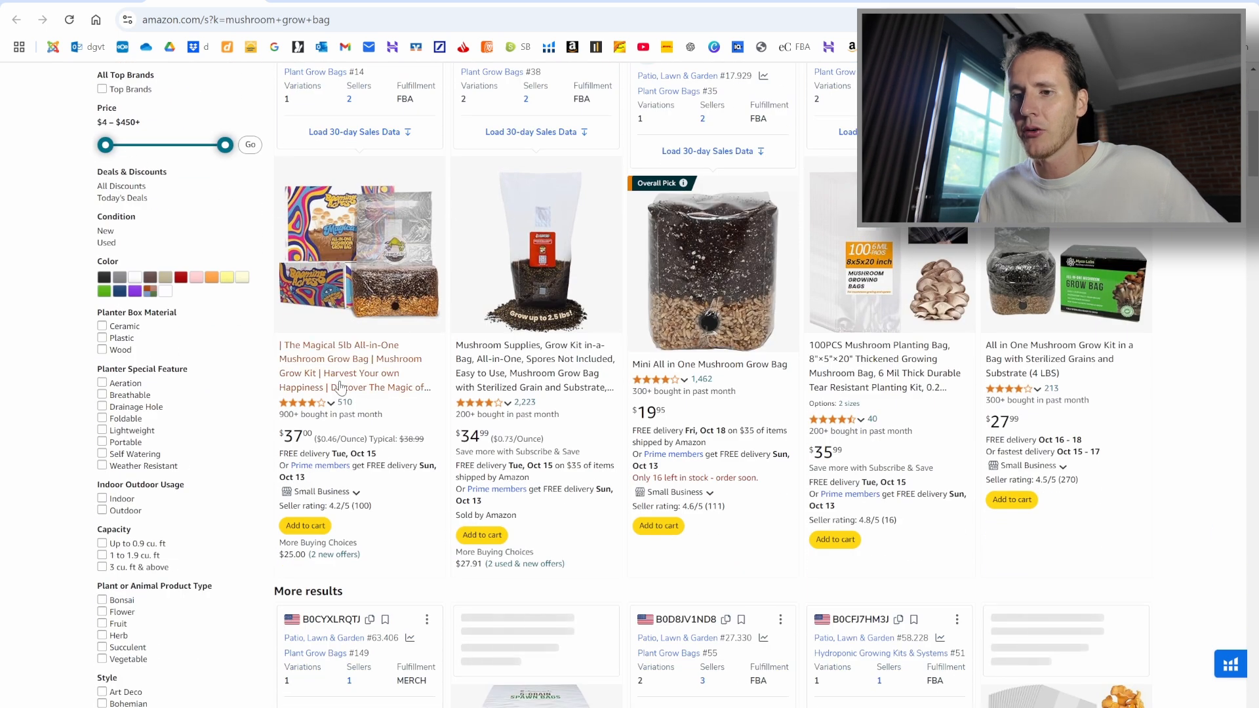
scroll(334, 380, down, 1)
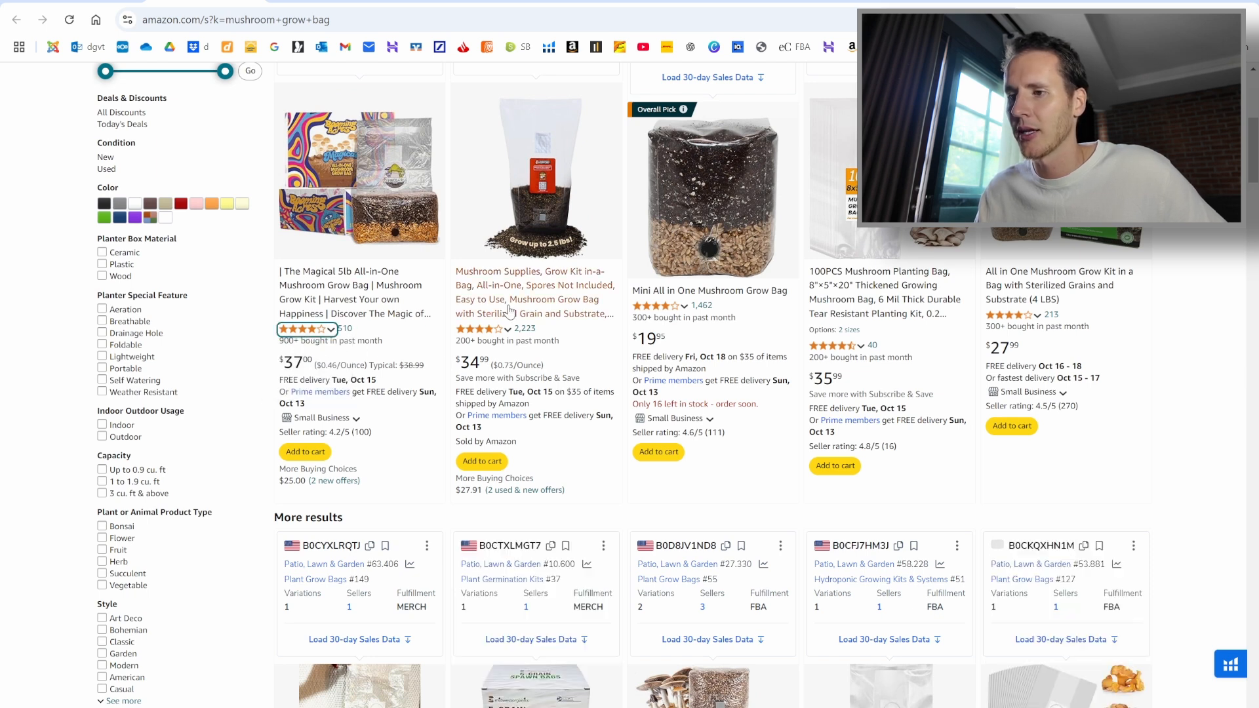
scroll(798, 346, down, 5)
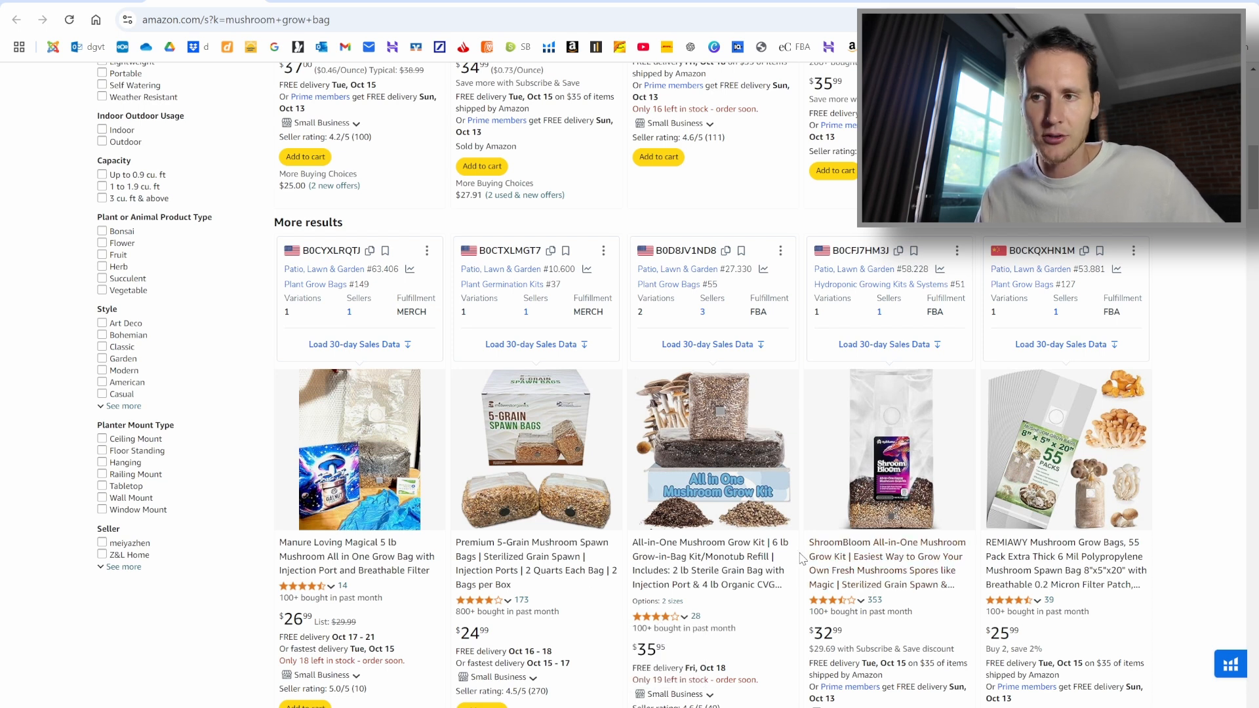
scroll(806, 560, up, 6)
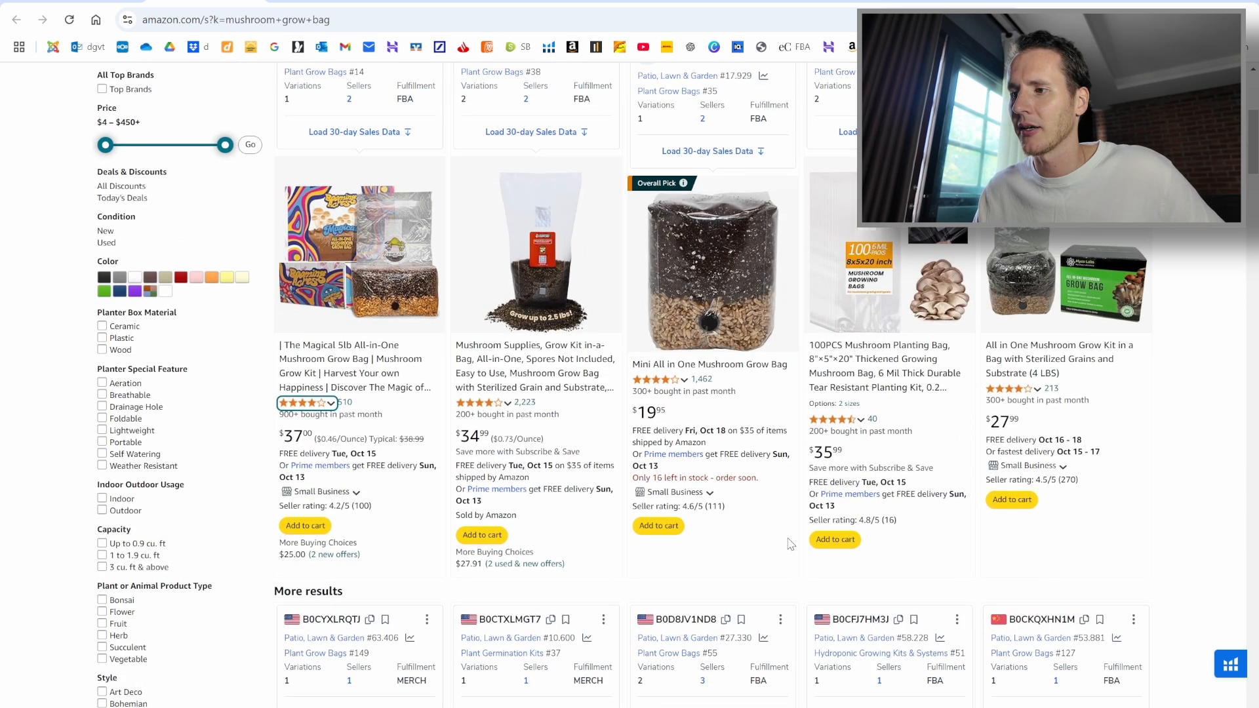
scroll(791, 544, down, 2)
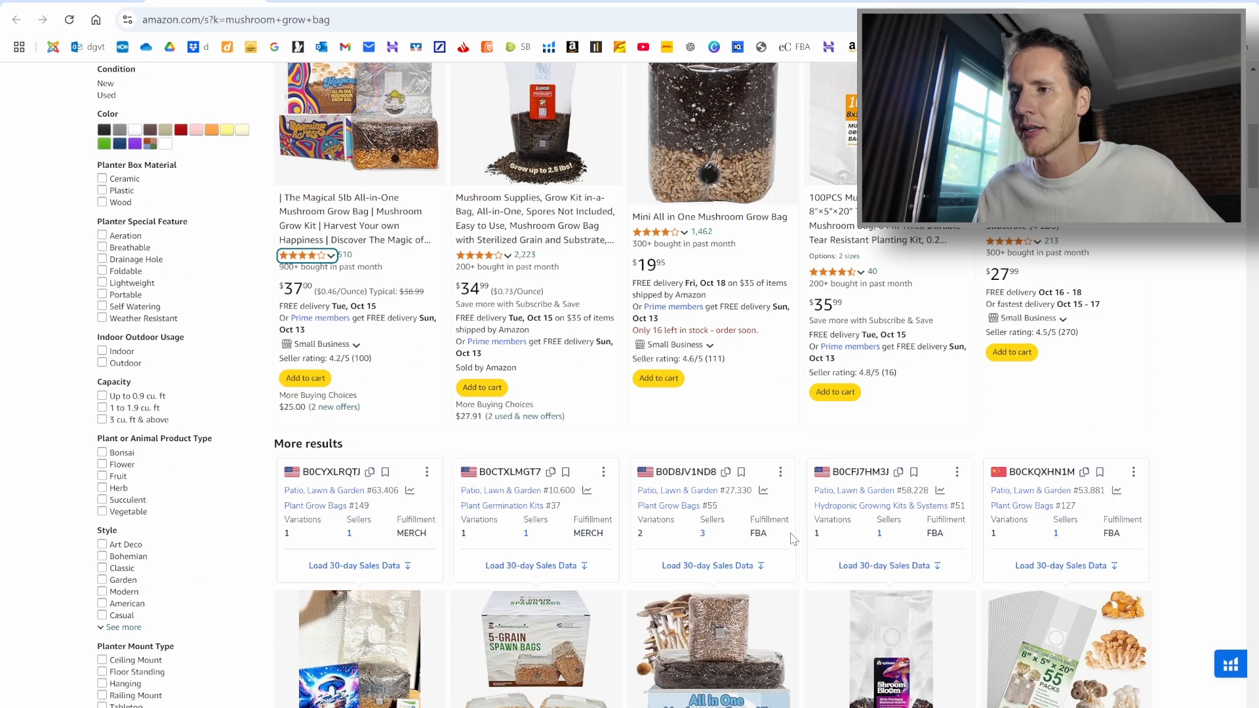
scroll(794, 538, down, 2)
scroll(793, 538, up, 3)
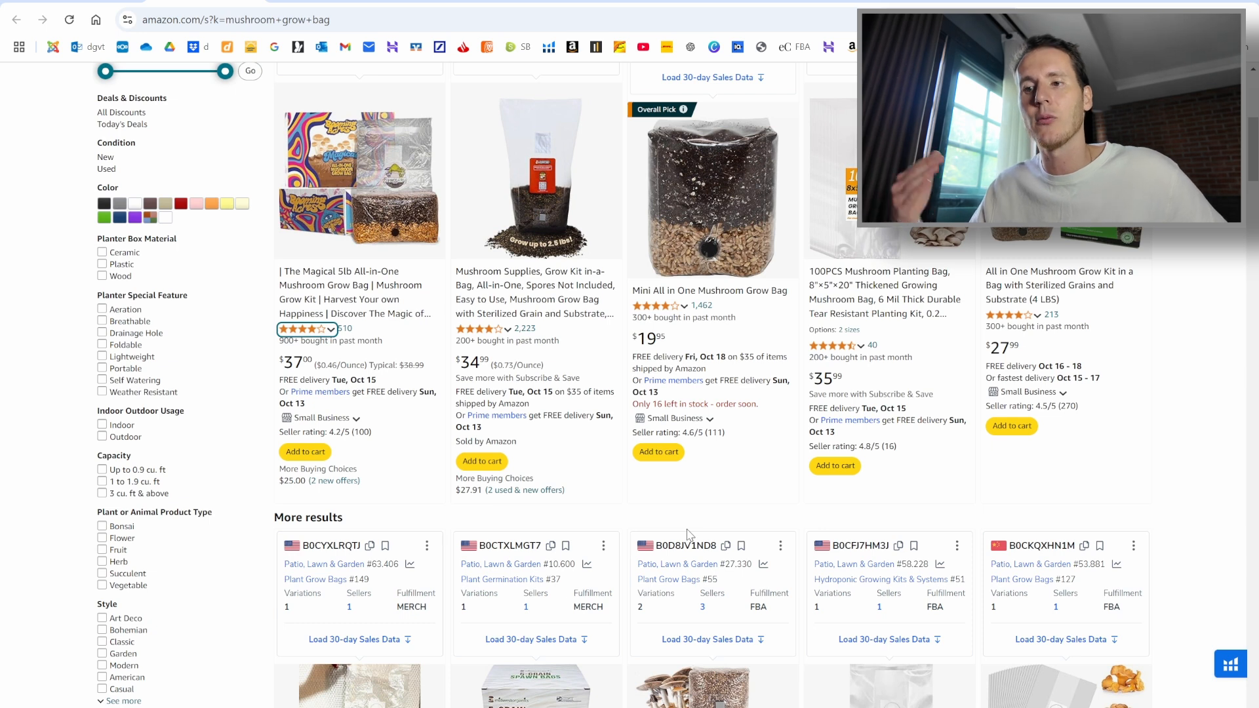
Step: View the images and description of the Magical 5lb All-in-One Mushroom Grow Bag listing, and return to the search results
click(337, 226)
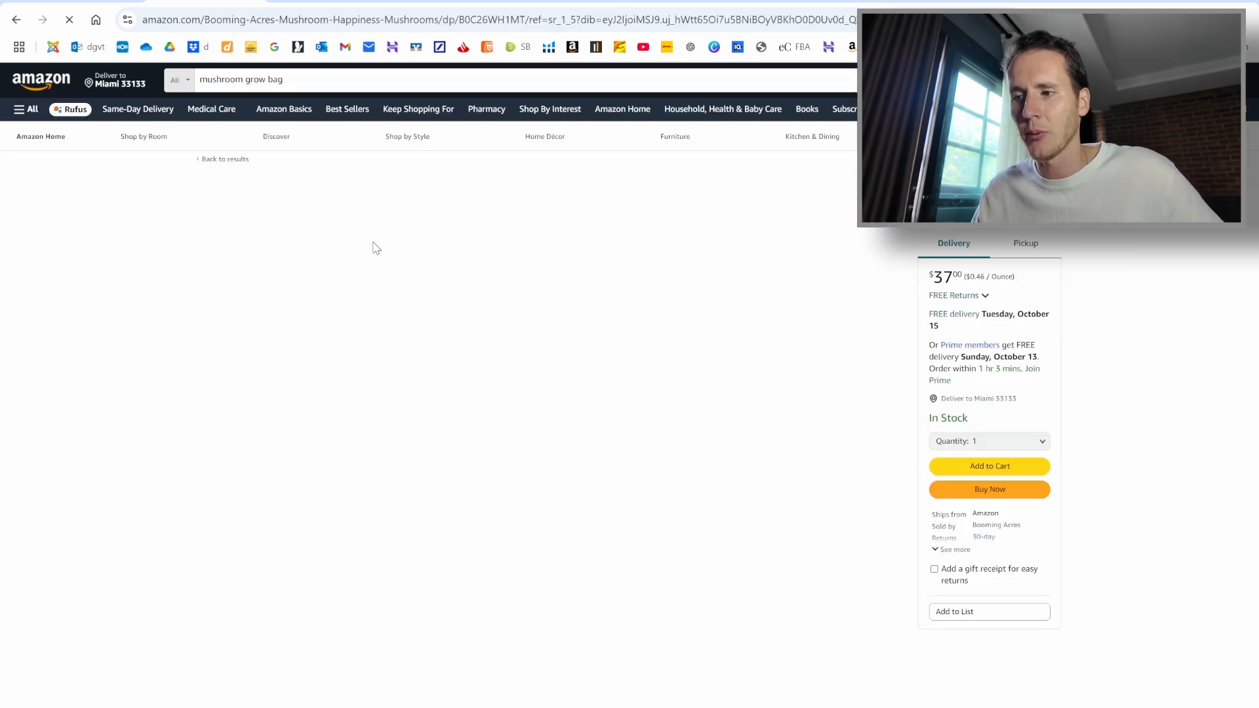
scroll(376, 249, down, 2)
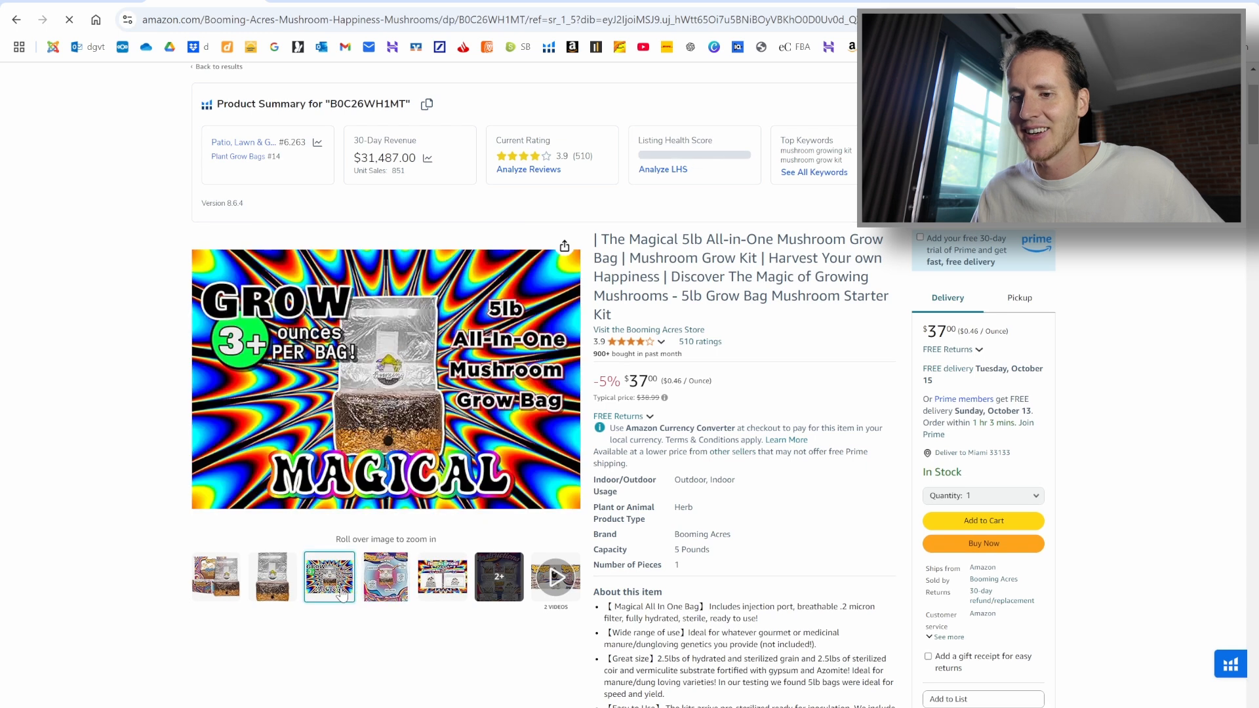
scroll(499, 577, down, 4)
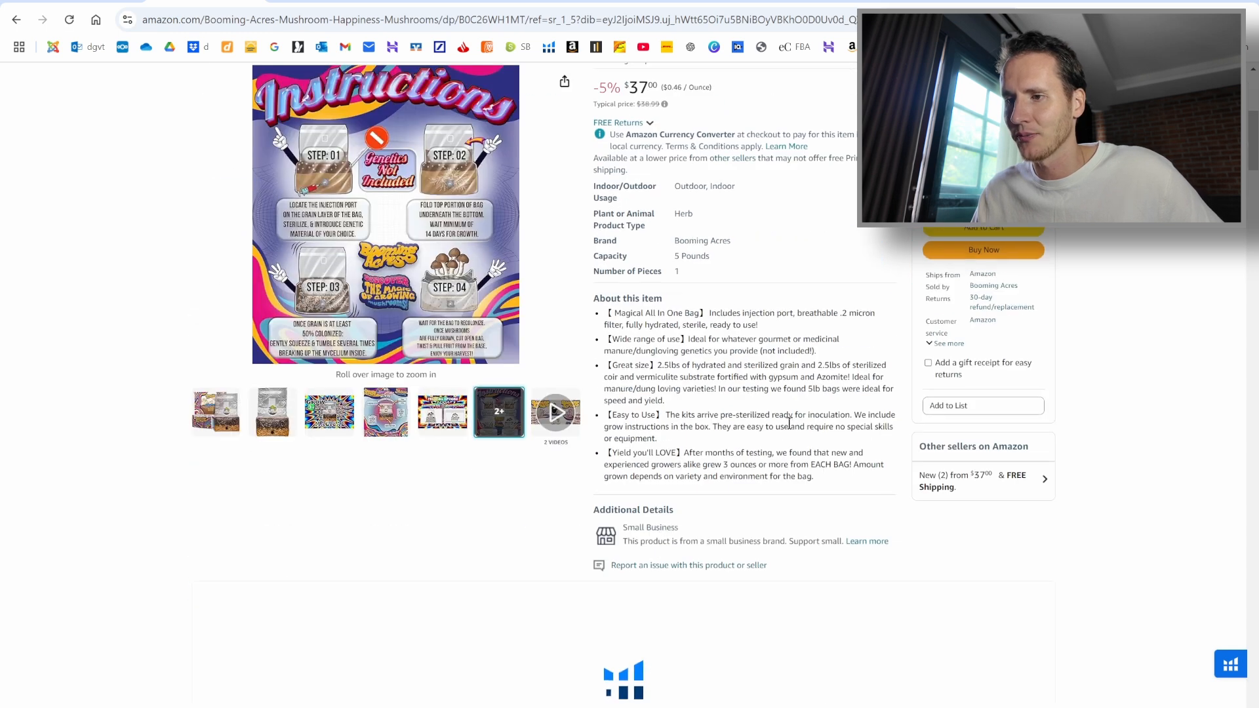
scroll(789, 423, up, 4)
click(16, 25)
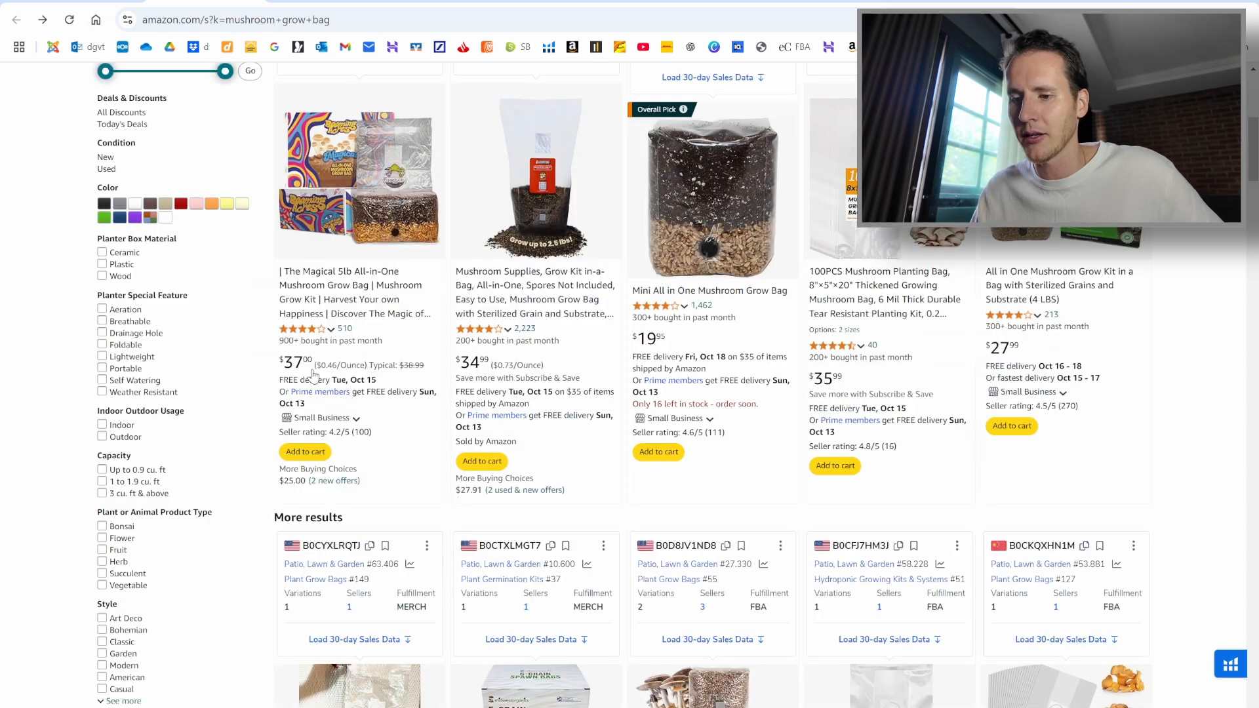
Step: Check further competing results, reopen the Magical 5lb All-in-One Mushroom Grow Bag listing and copy its ASIN
scroll(362, 379, down, 4)
scroll(356, 377, down, 2)
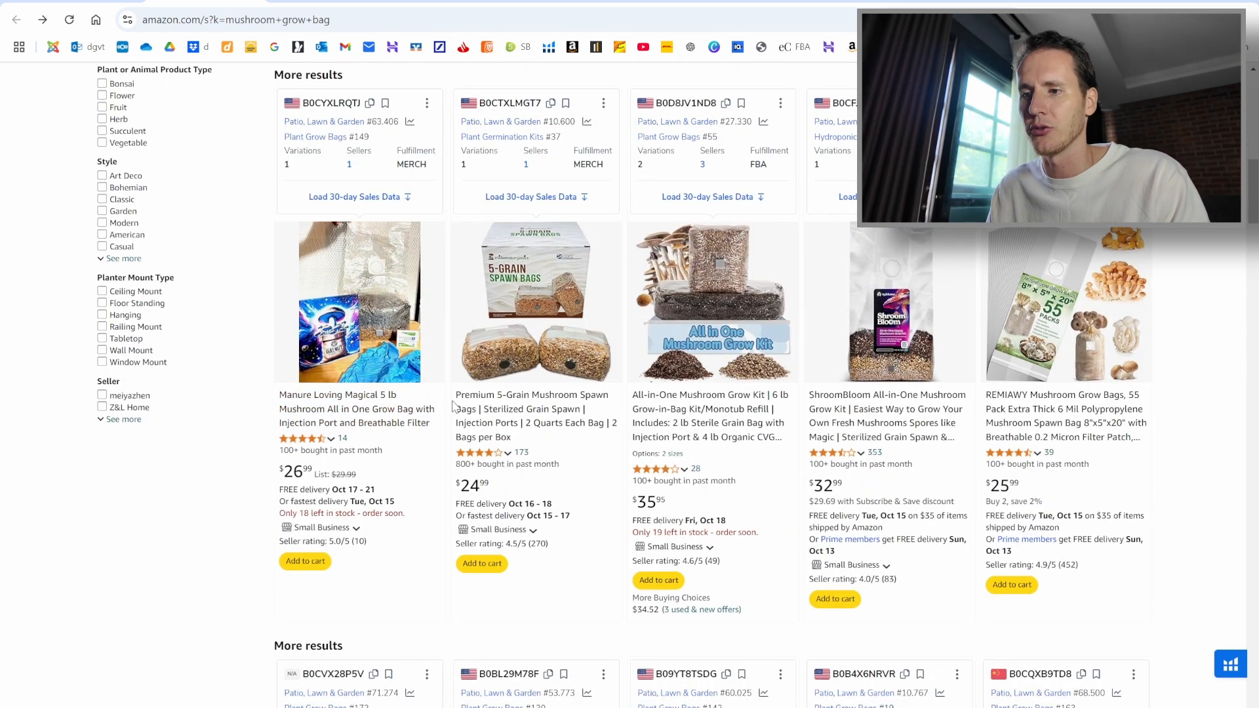
scroll(603, 336, up, 7)
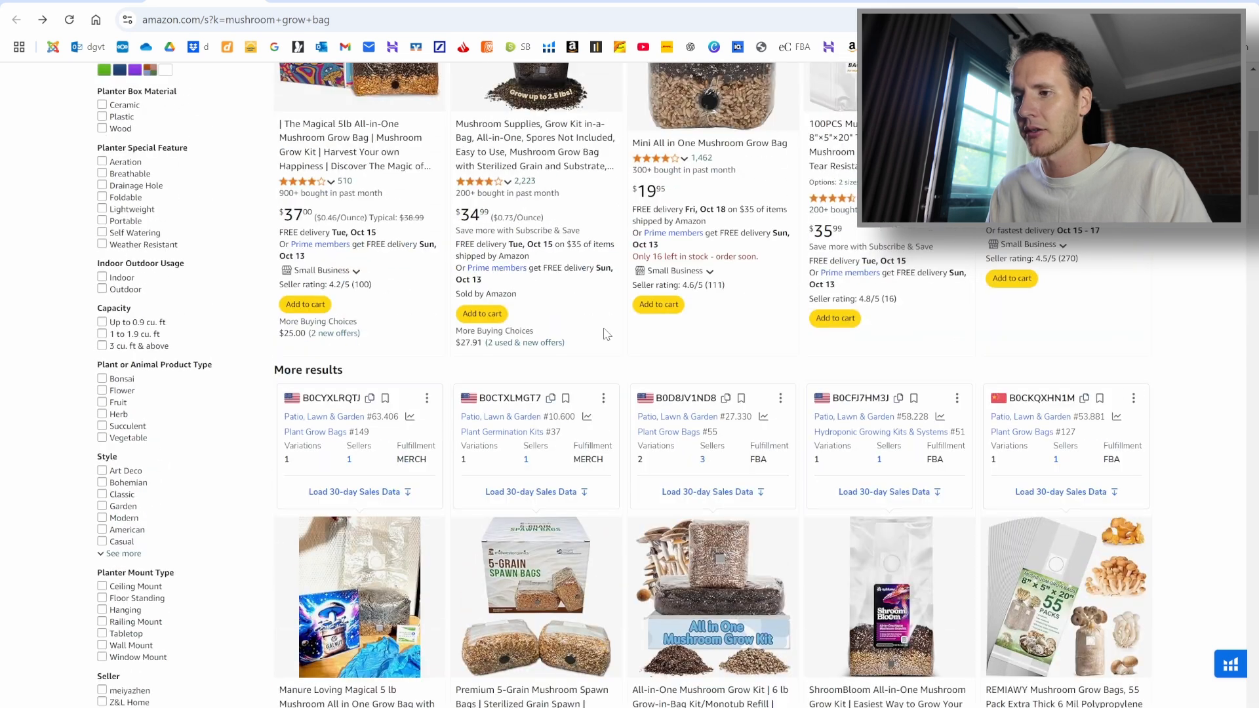
click(357, 296)
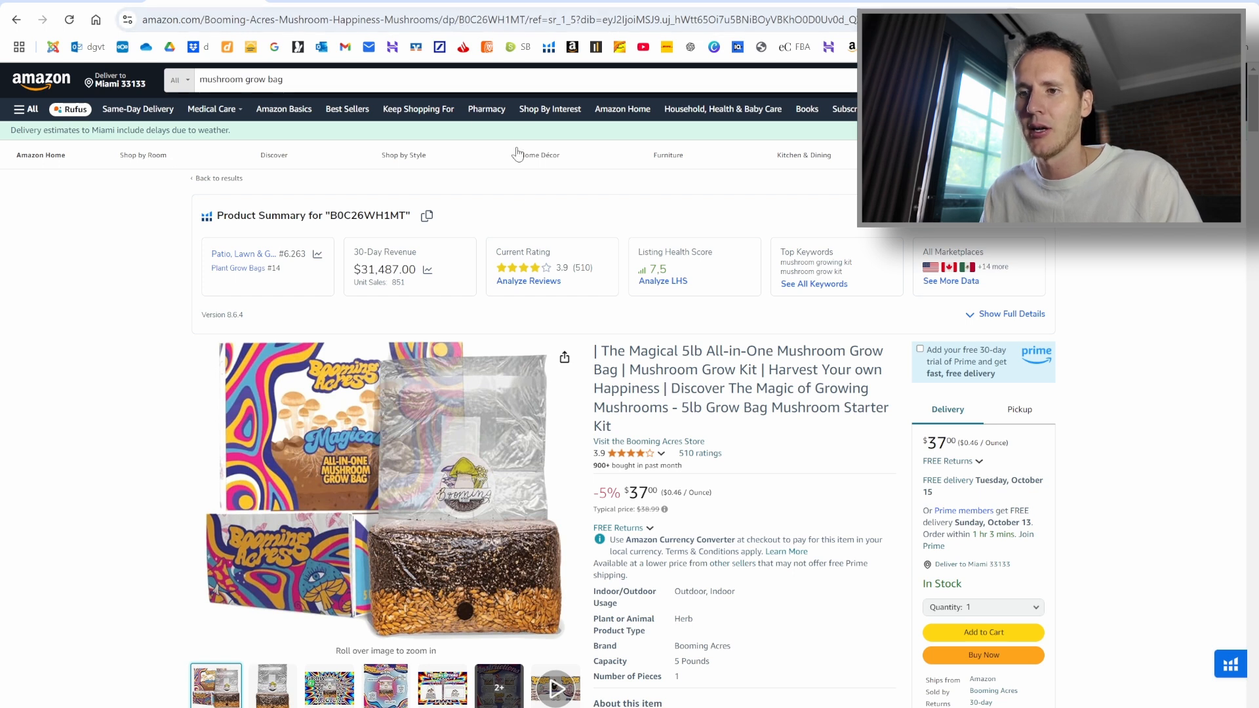
click(427, 216)
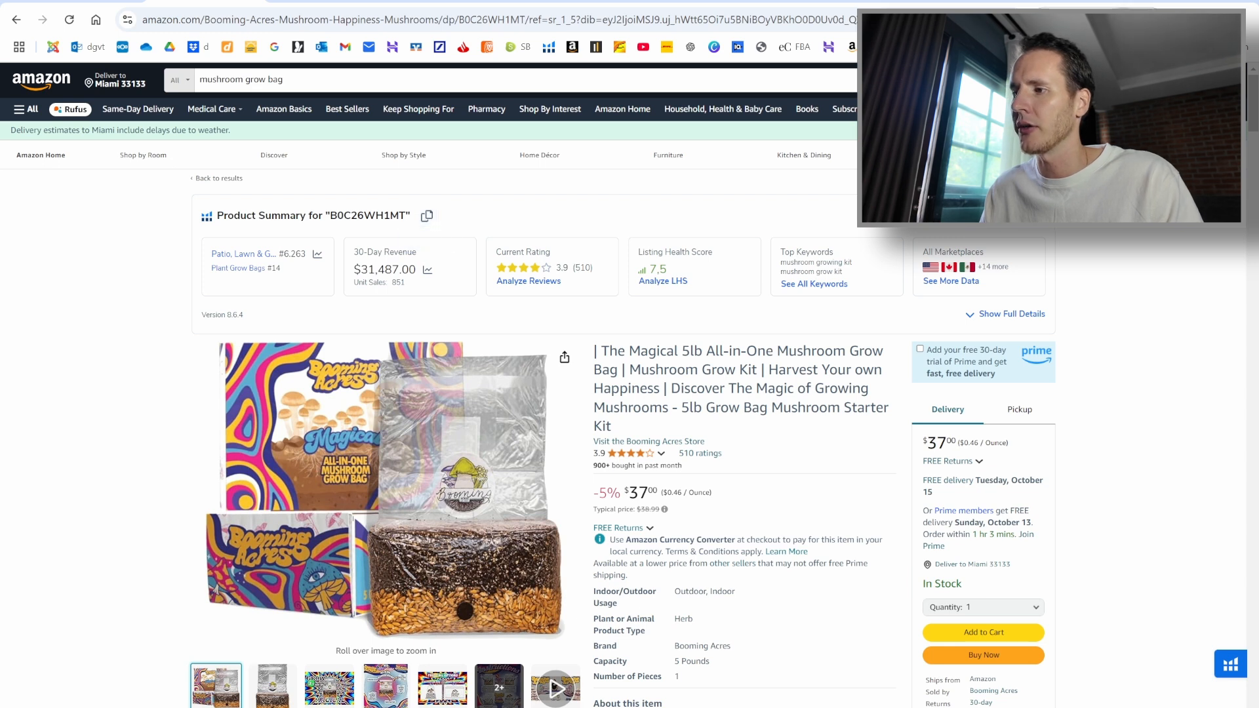
Step: Open the Helium 10 Cerebro report for ASIN B0C26WH1MT and review its word count, search volume and match type filters
click(1125, 19)
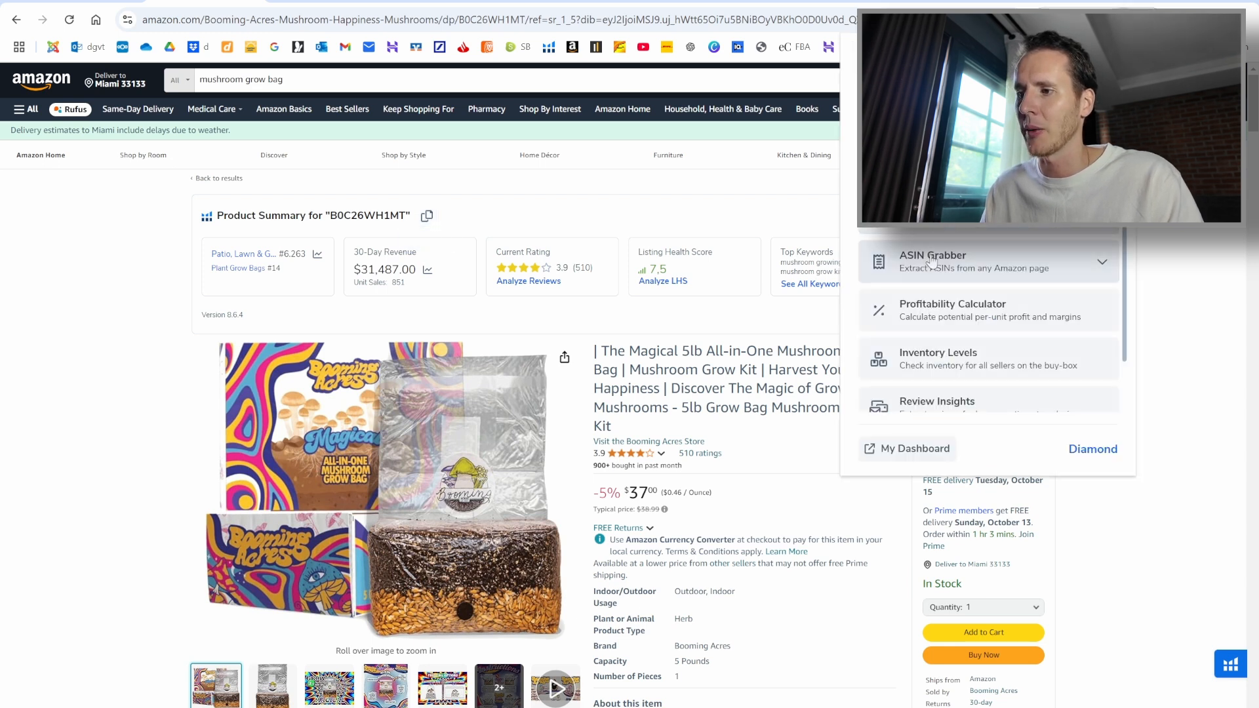
click(739, 210)
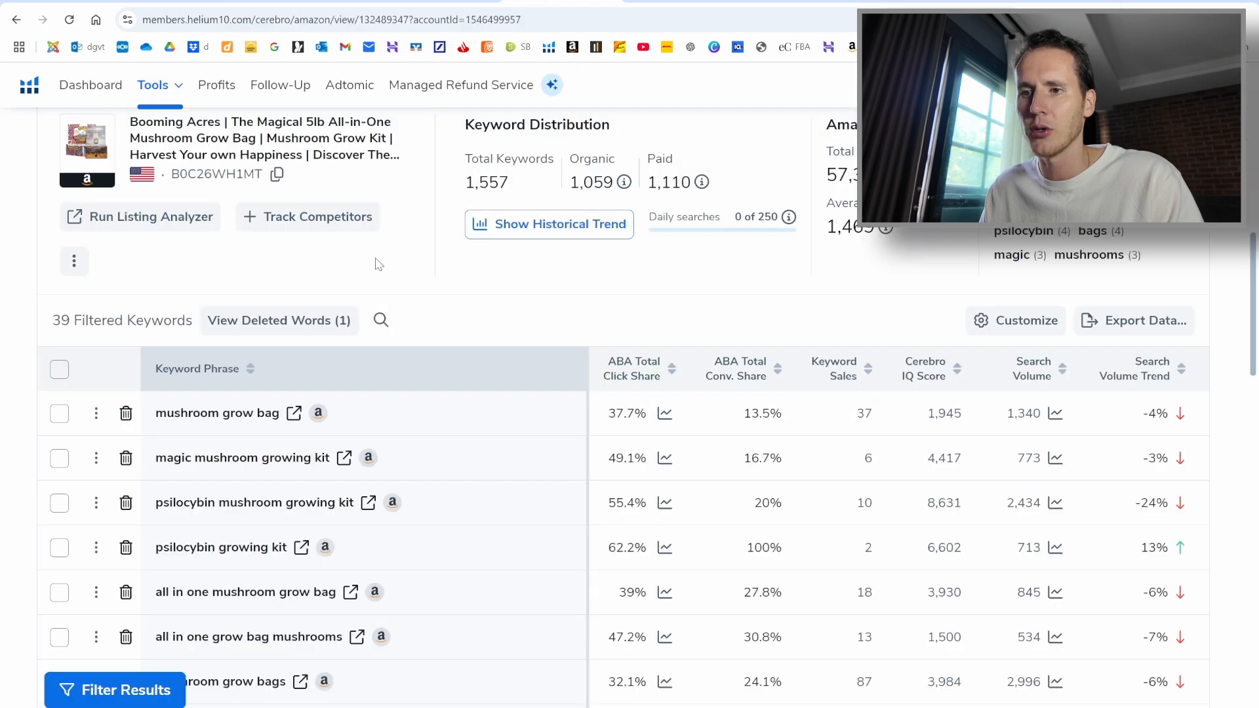
scroll(378, 264, up, 10)
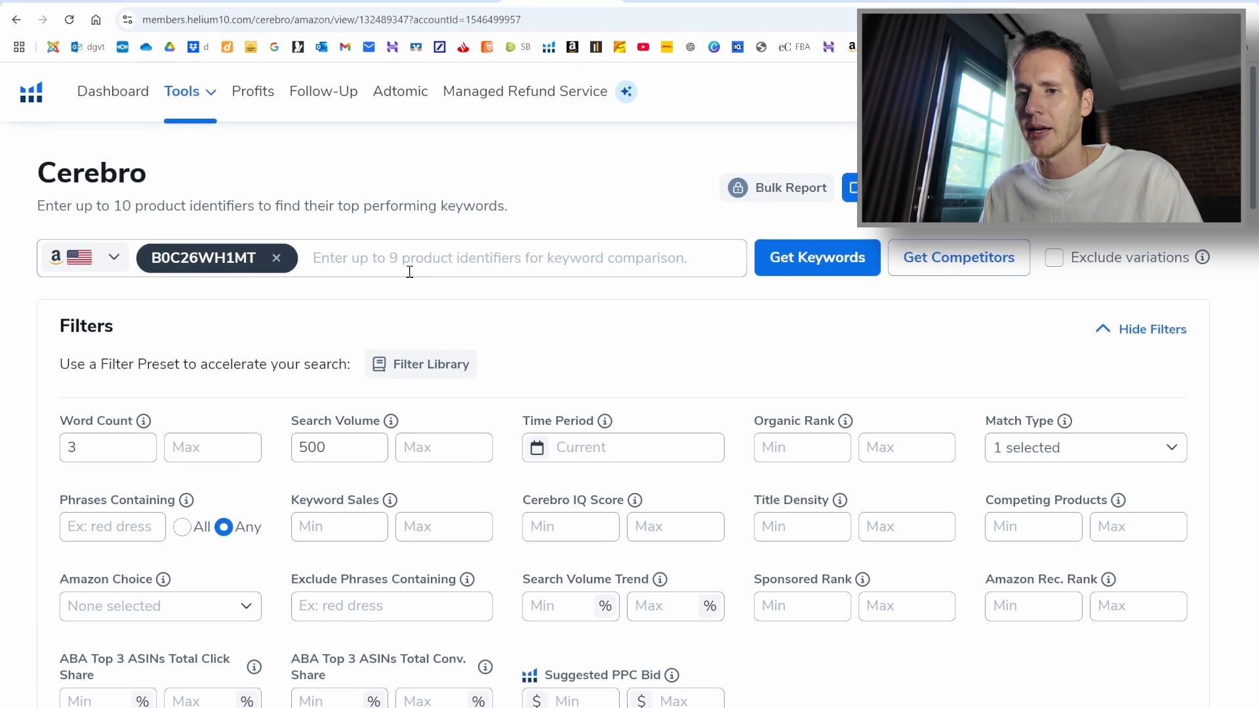
scroll(413, 278, down, 1)
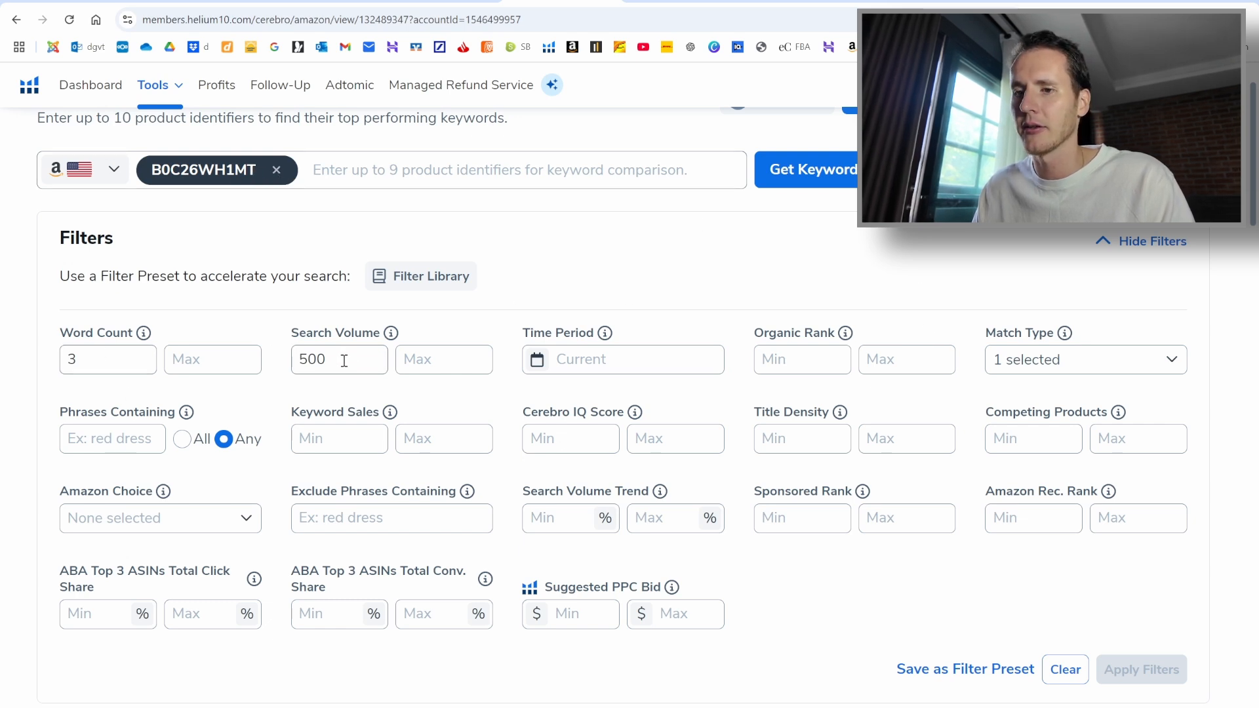
click(1052, 363)
scroll(1213, 323, down, 4)
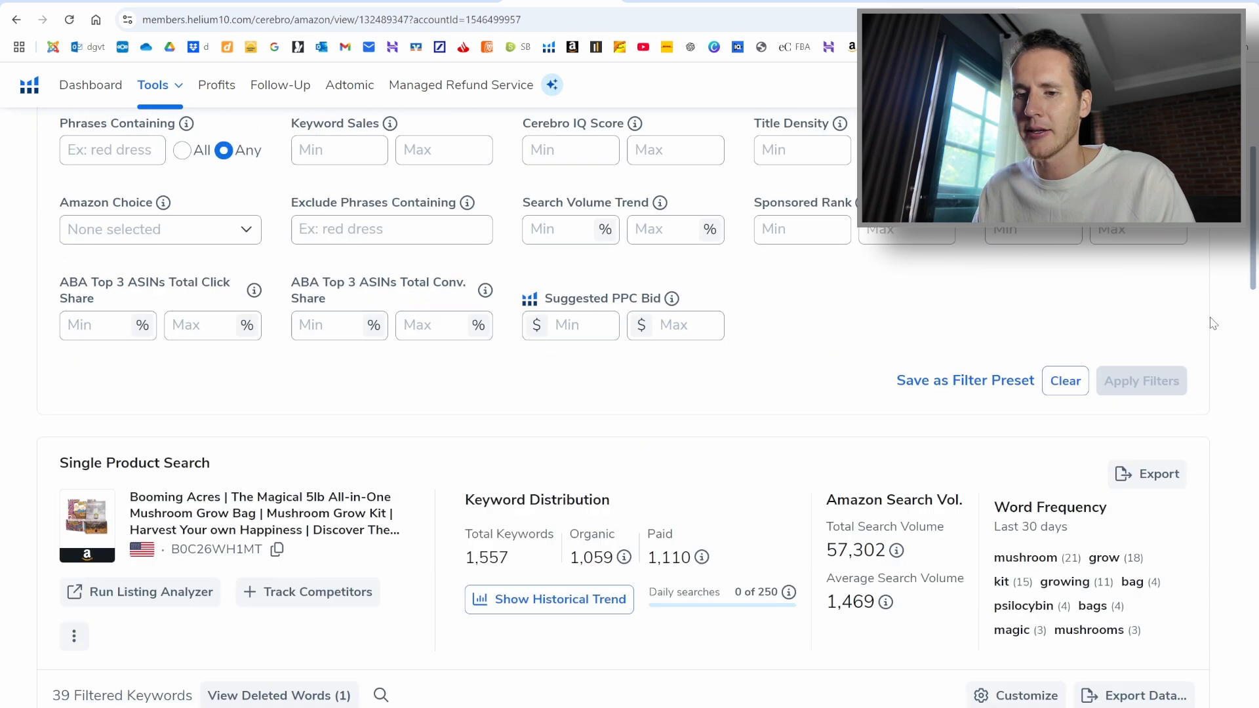
Step: Look through the filtered Cerebro keywords, checking the top-ranked products for "magic mushroom growing kit" and "plant grow bags"
scroll(1214, 324, down, 6)
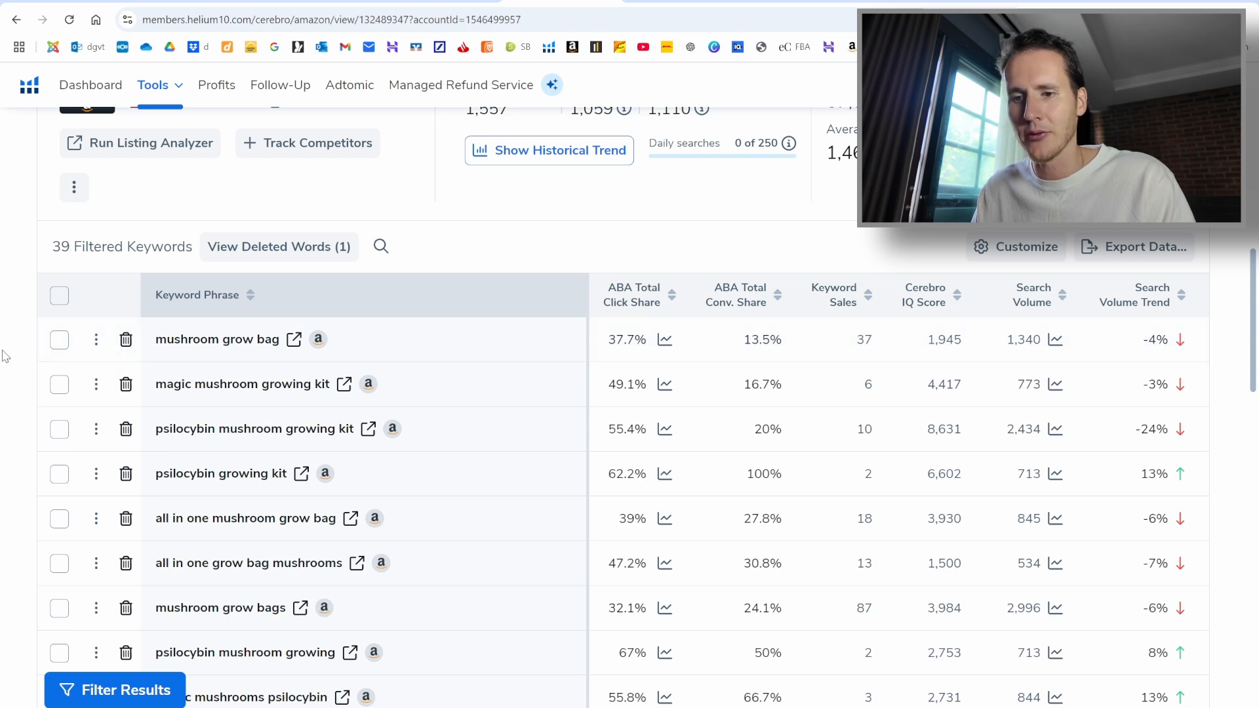
scroll(6, 356, down, 1)
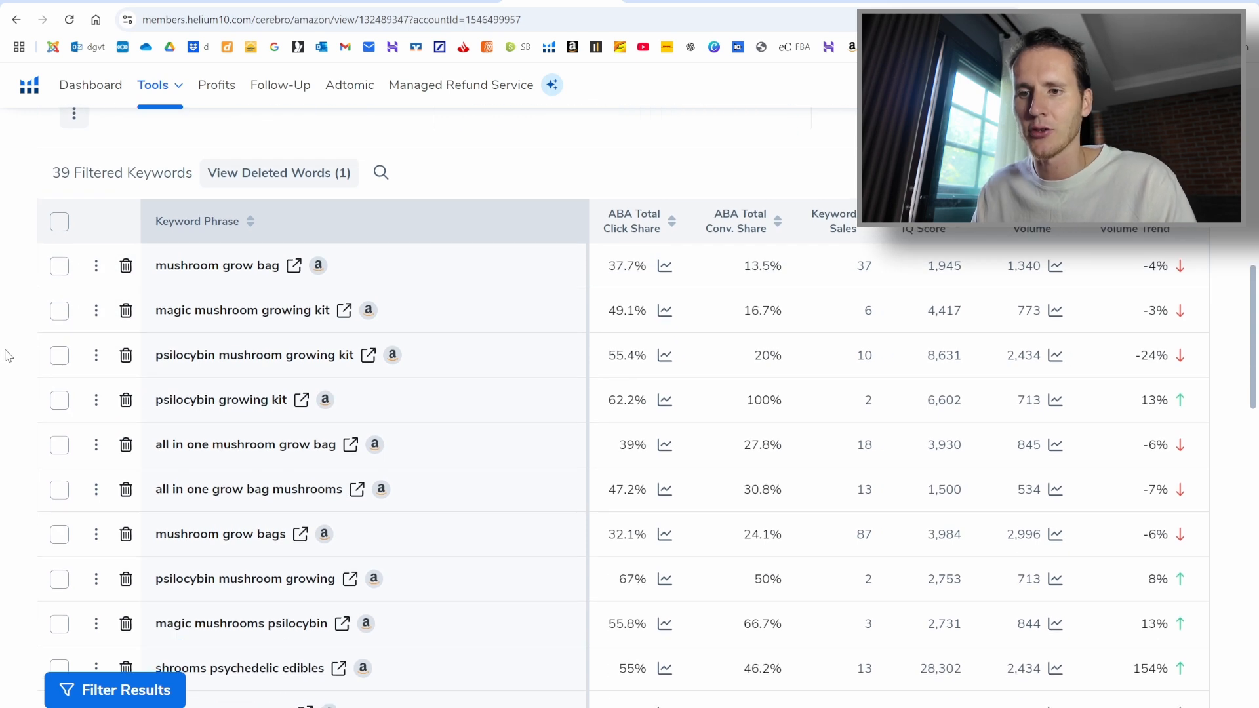
scroll(7, 356, down, 1)
mouse_move(207, 237)
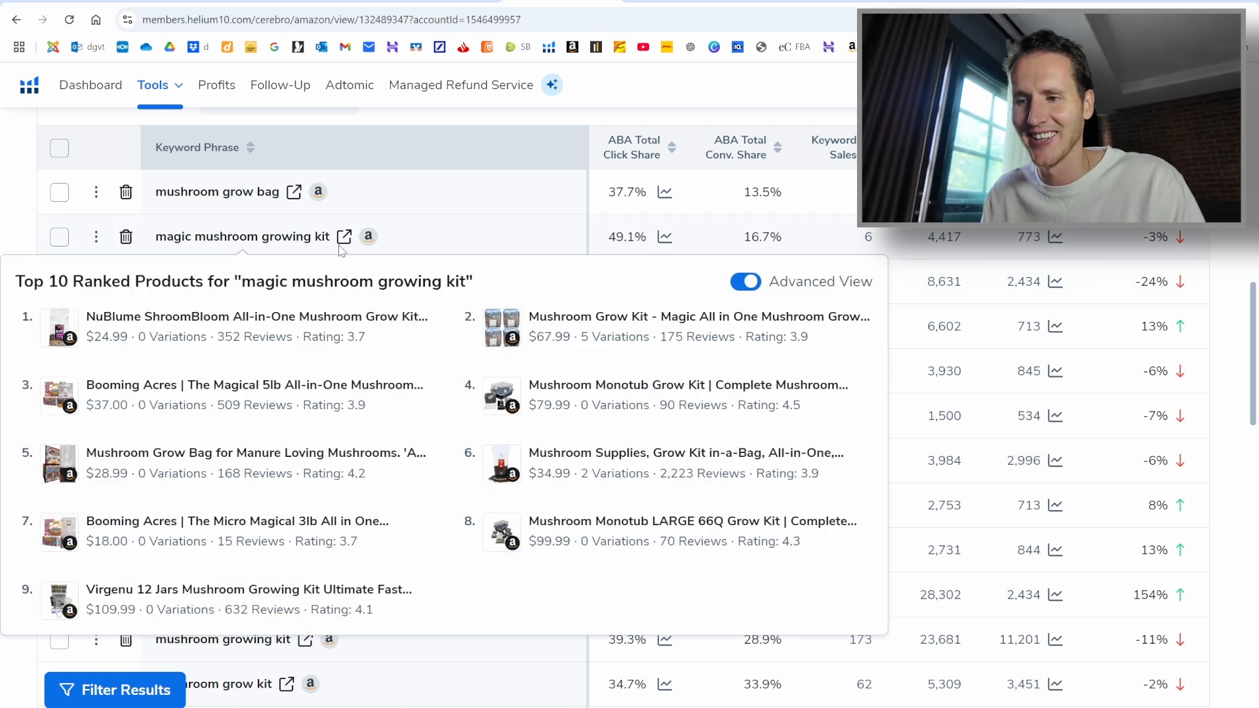
scroll(18, 254, down, 10)
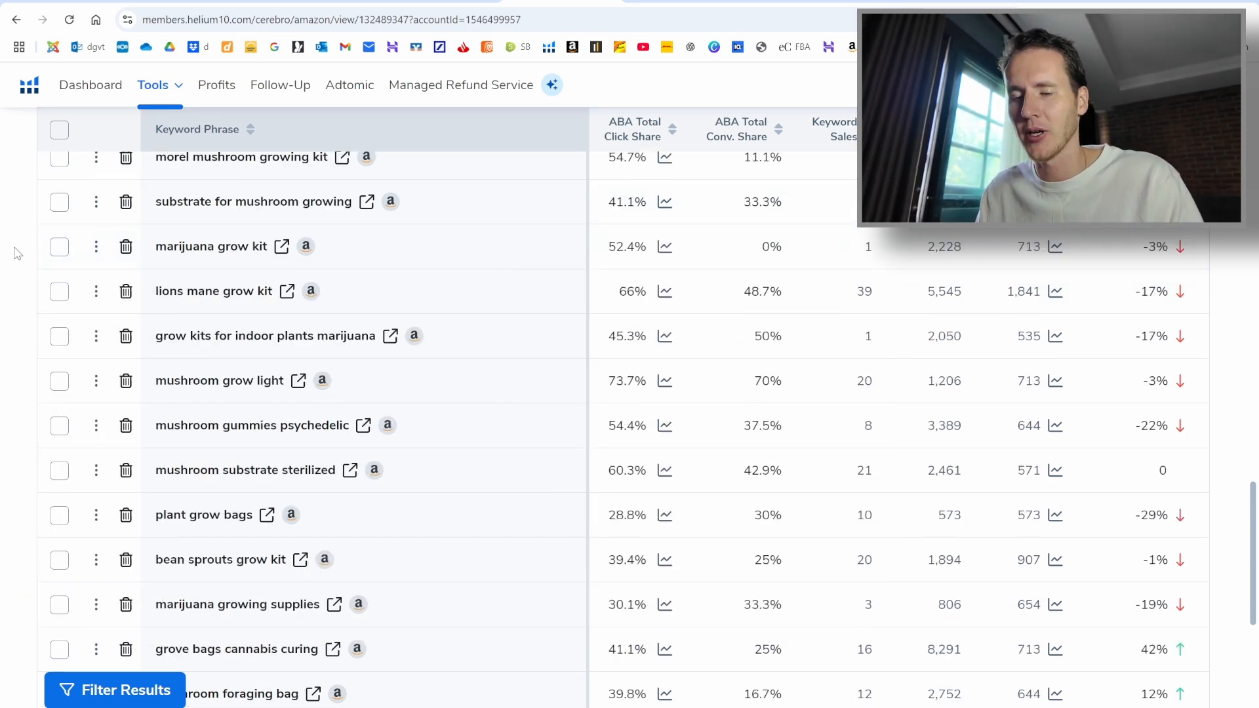
scroll(14, 322, down, 3)
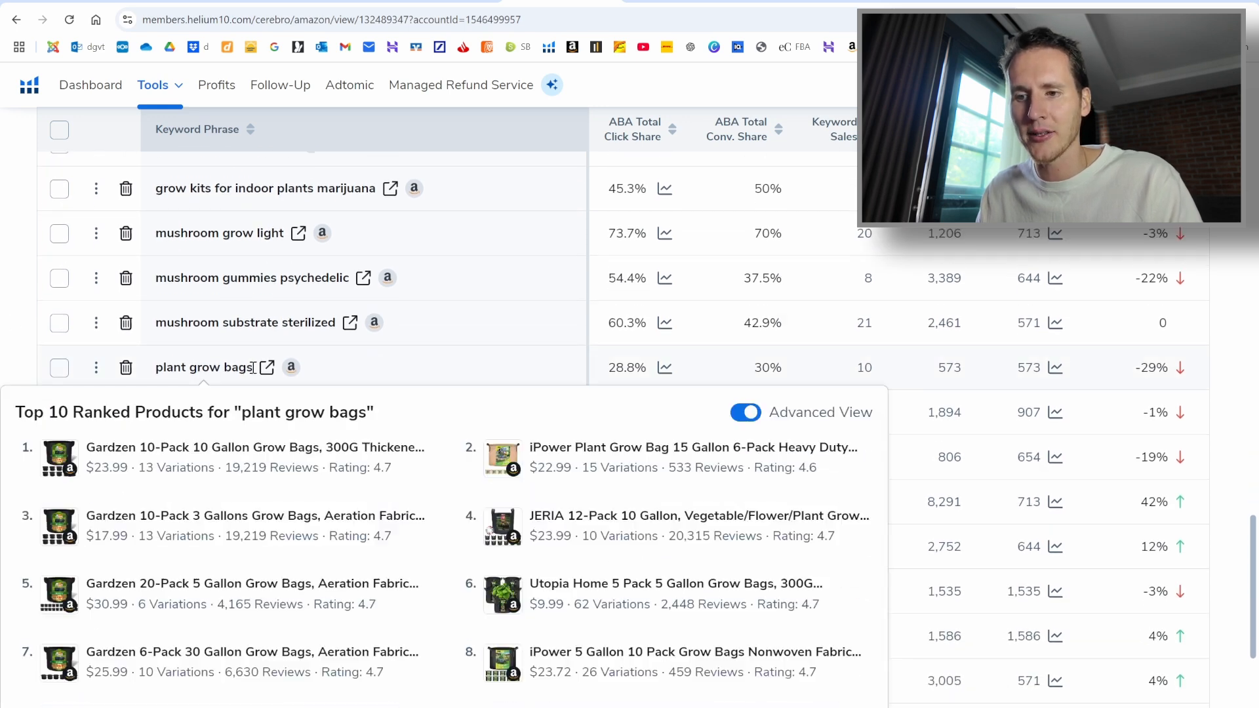
Step: View the "plant grow bags" keyword on Amazon, and go back to the Cerebro list to read its remaining keywords
click(269, 367)
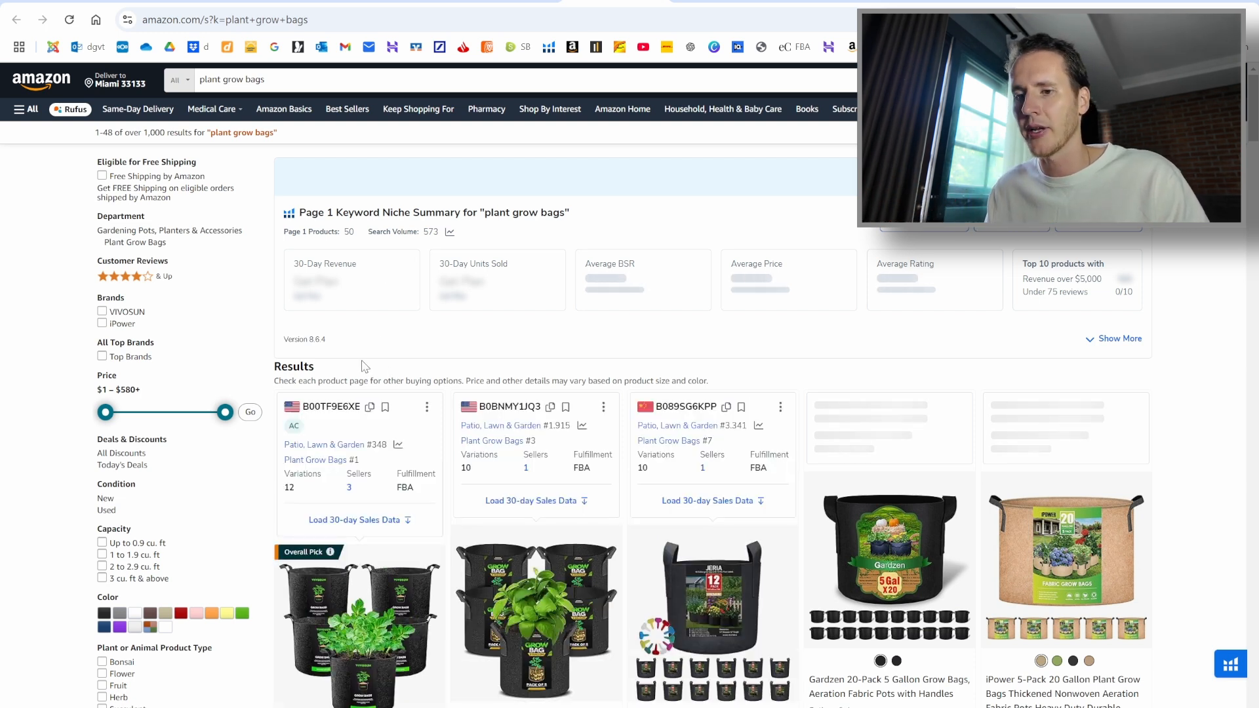
click(501, 1)
scroll(299, 400, down, 5)
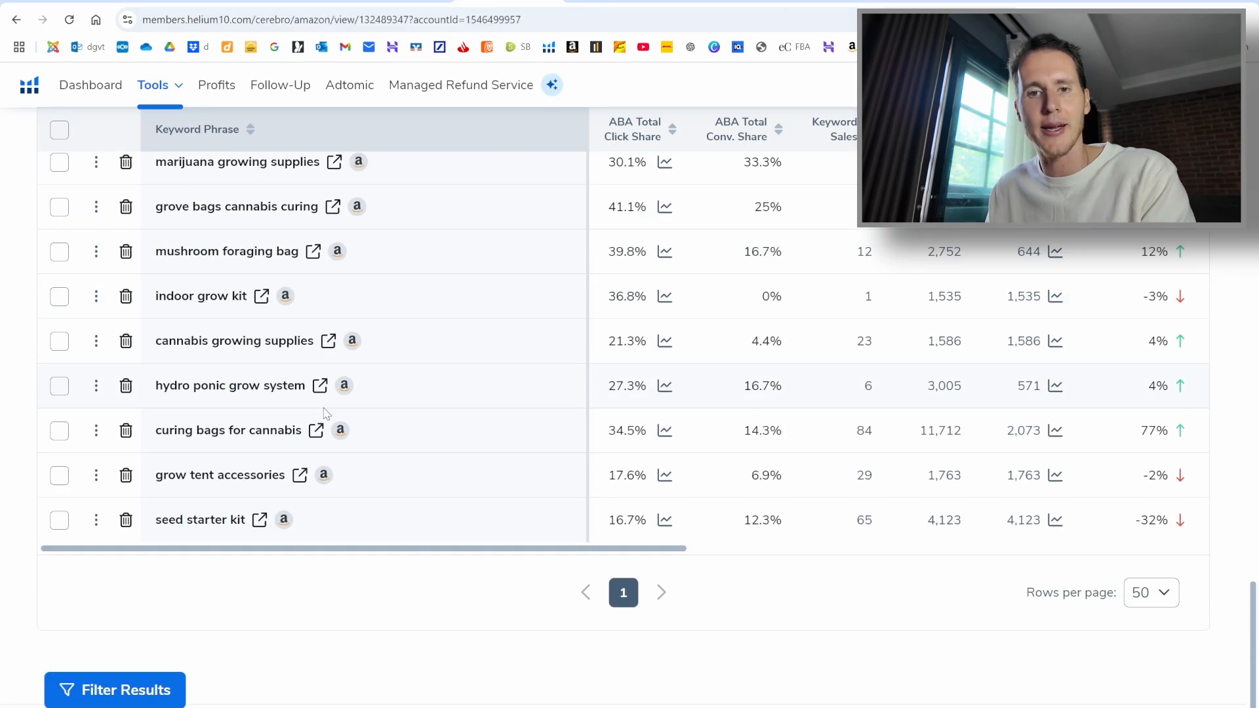